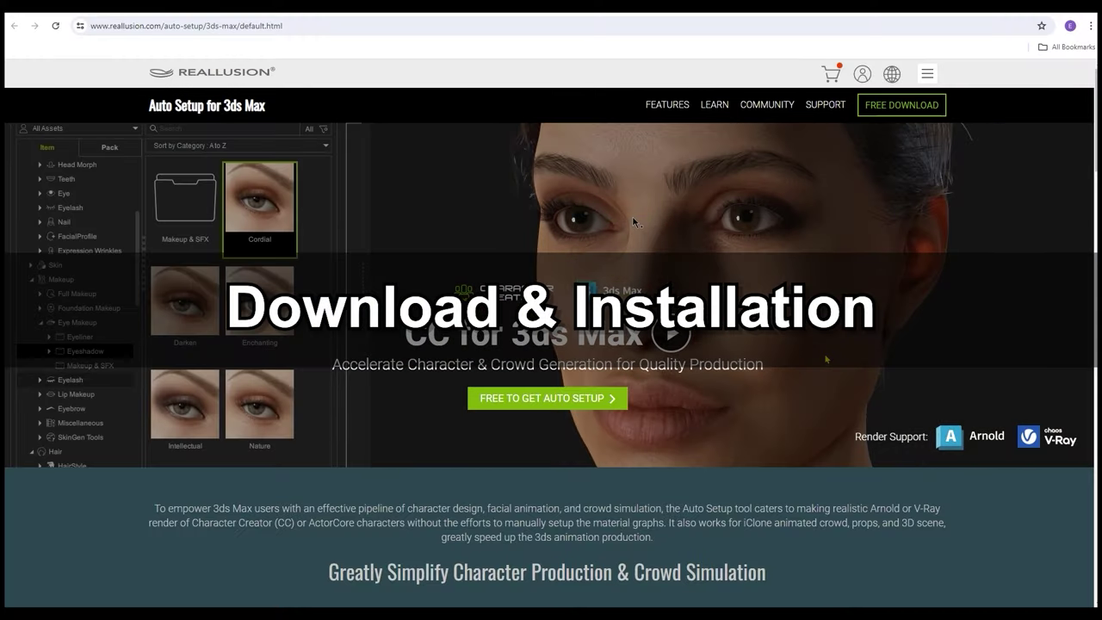
Step: Download CC Auto Setup for 3ds Max 2024, answering and submitting the questionnaire
click(898, 105)
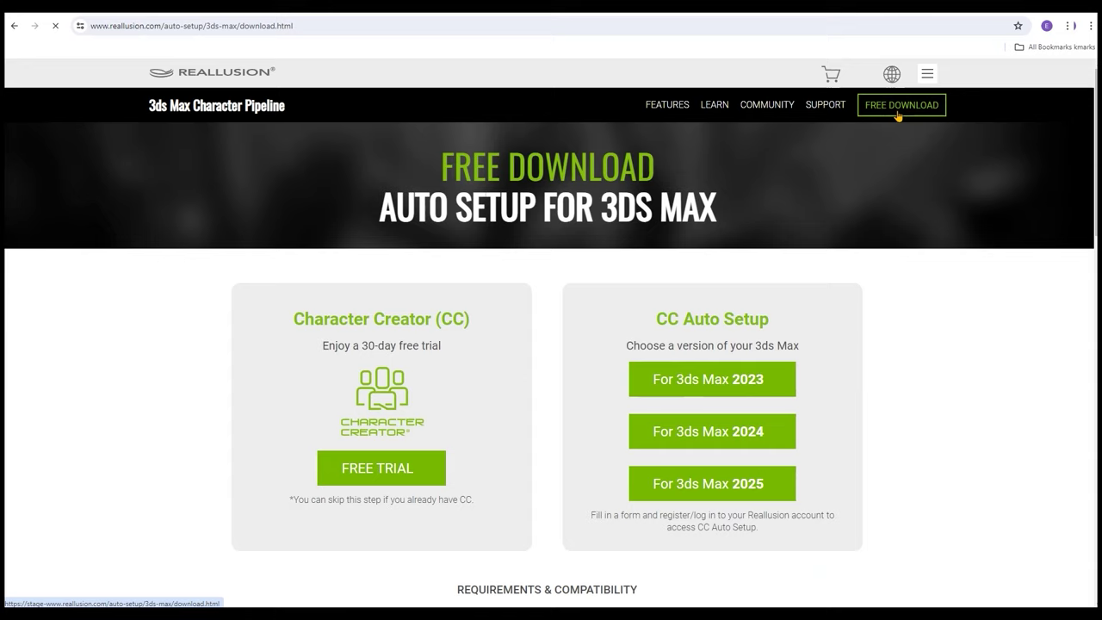
scroll(833, 298, down, 1)
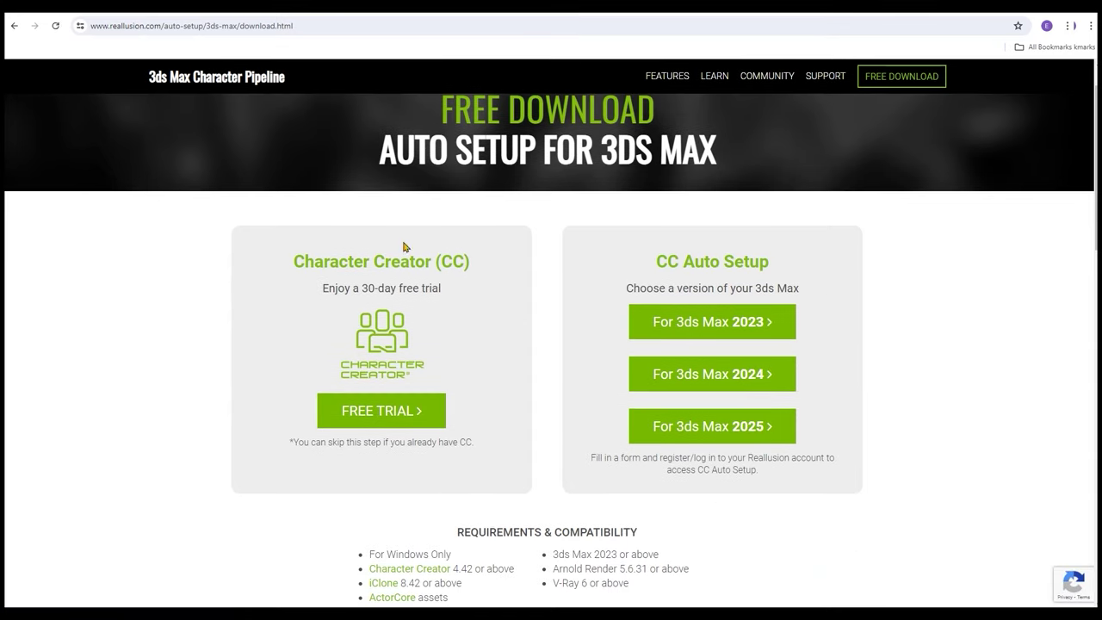
click(725, 388)
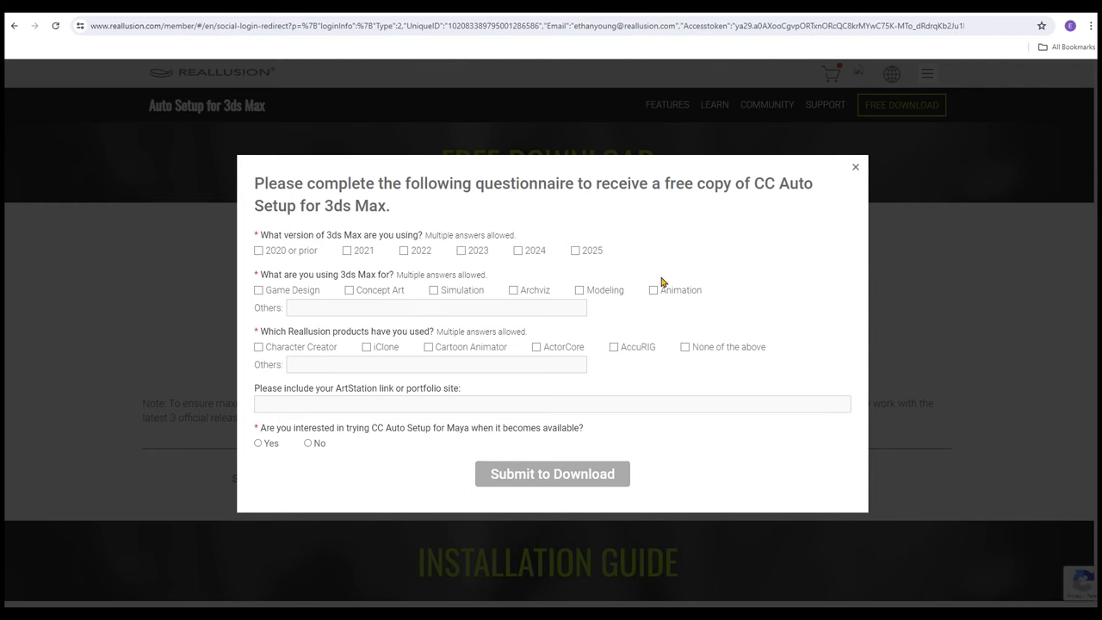
click(259, 443)
click(480, 476)
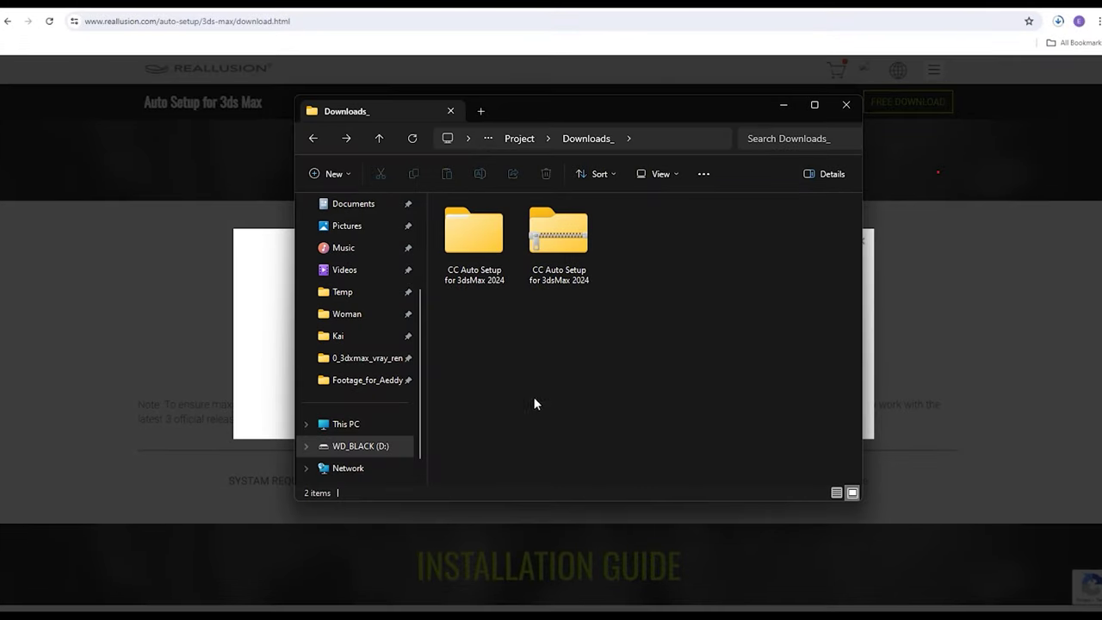
Step: Open the extracted CC Auto Setup folder and run its 3ds Max 2024 install script
click(552, 259)
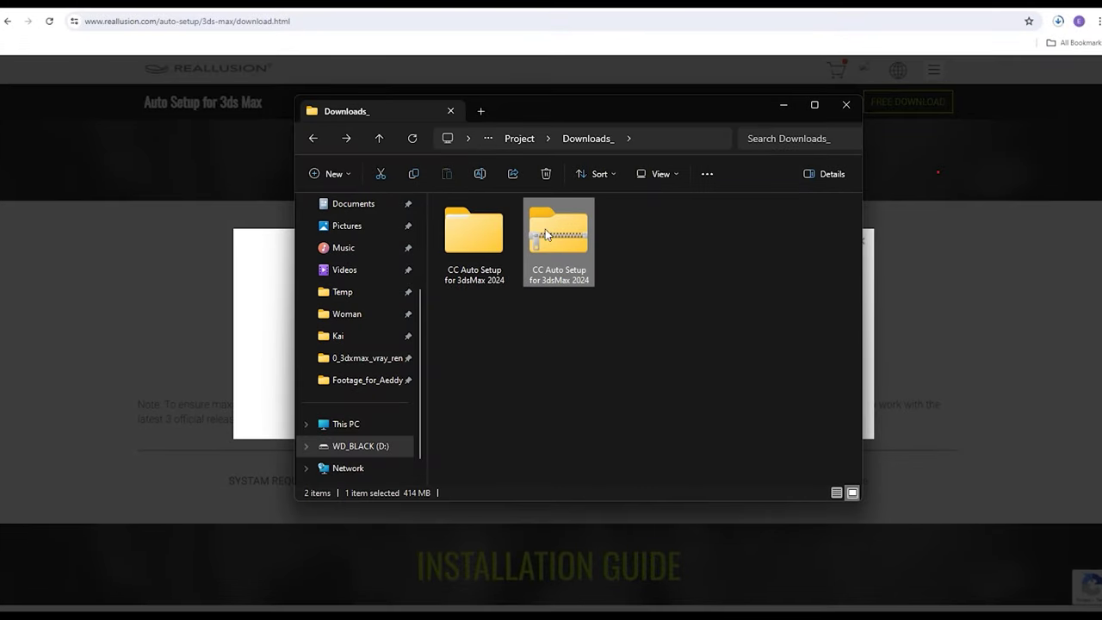
double_click(498, 254)
click(598, 244)
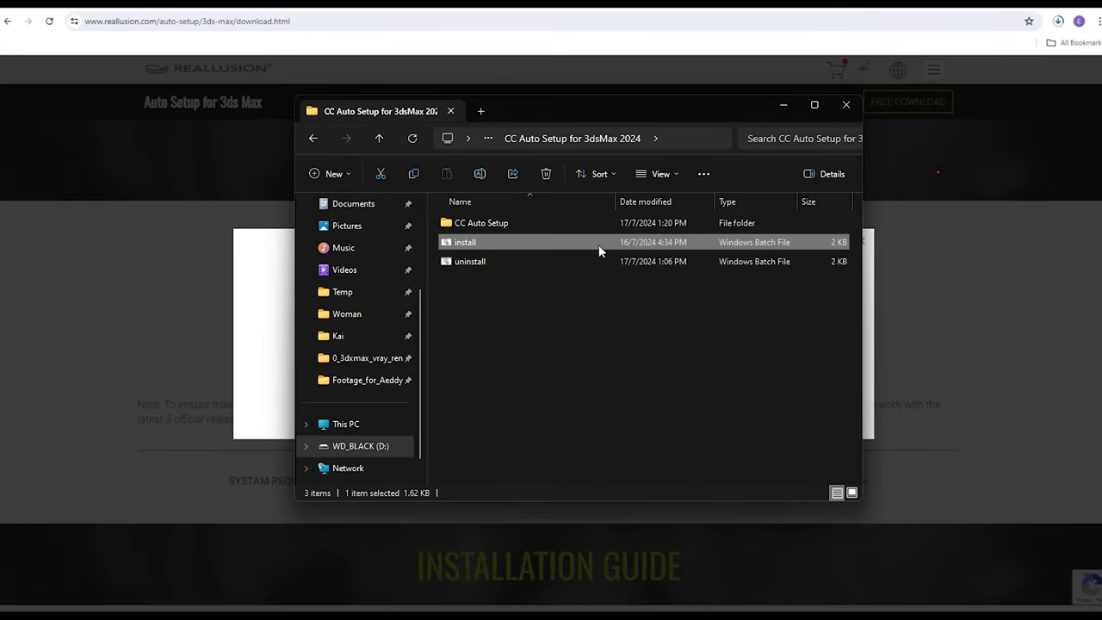
double_click(494, 246)
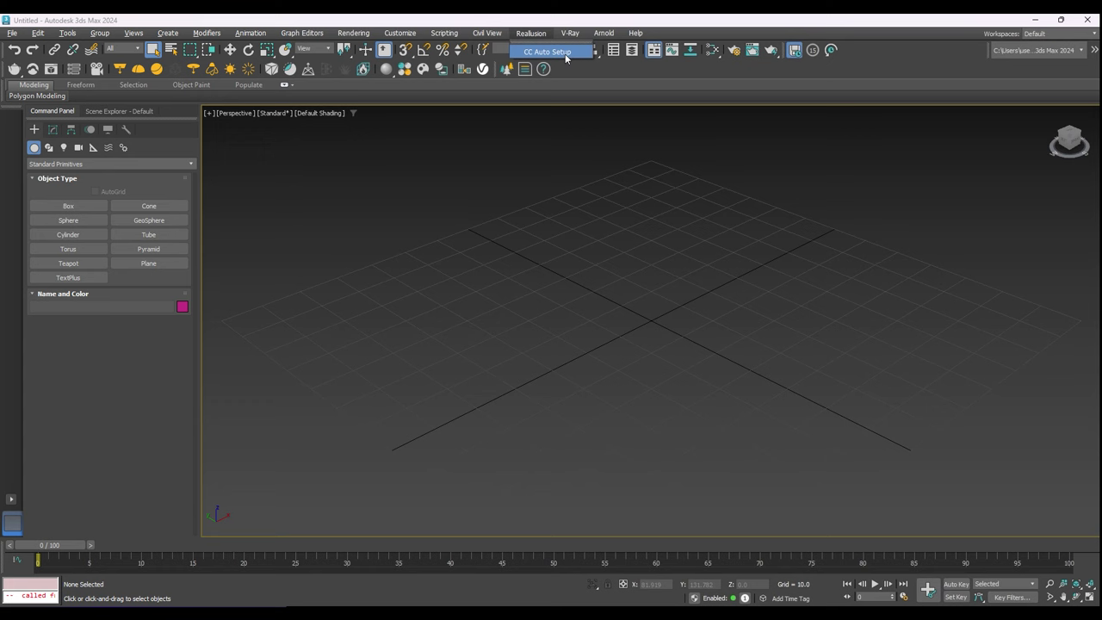
Step: Open CC Auto Setup from the Reallusion menu in 3ds Max
click(560, 52)
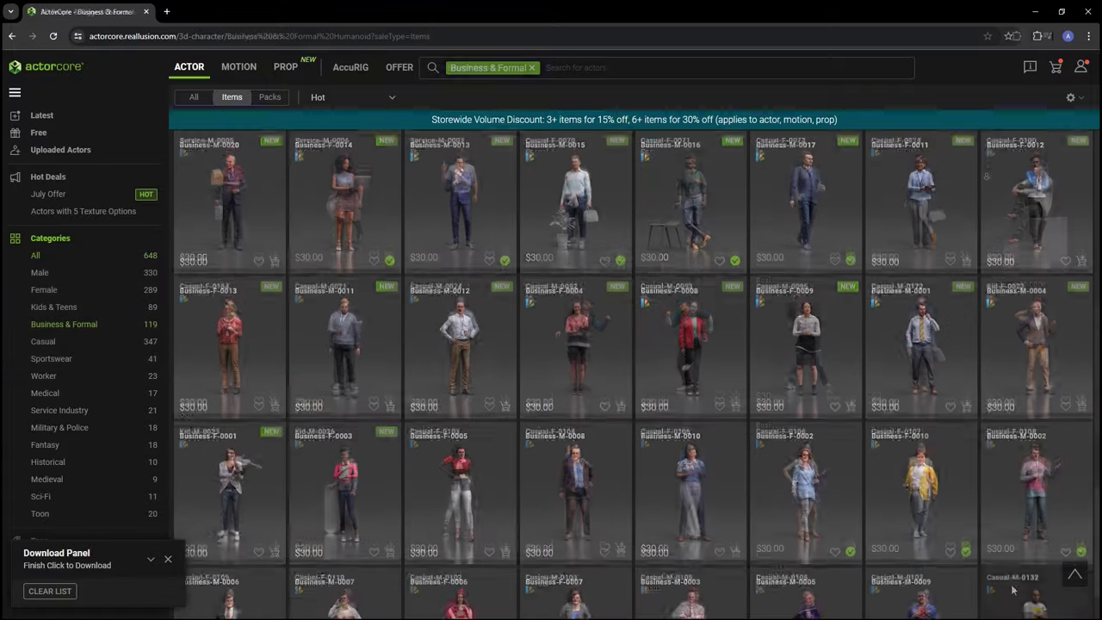
Step: With Business-F-0002 chosen, find 2Stand Chat Direction G1 F1 among newest Communication motion items
click(822, 500)
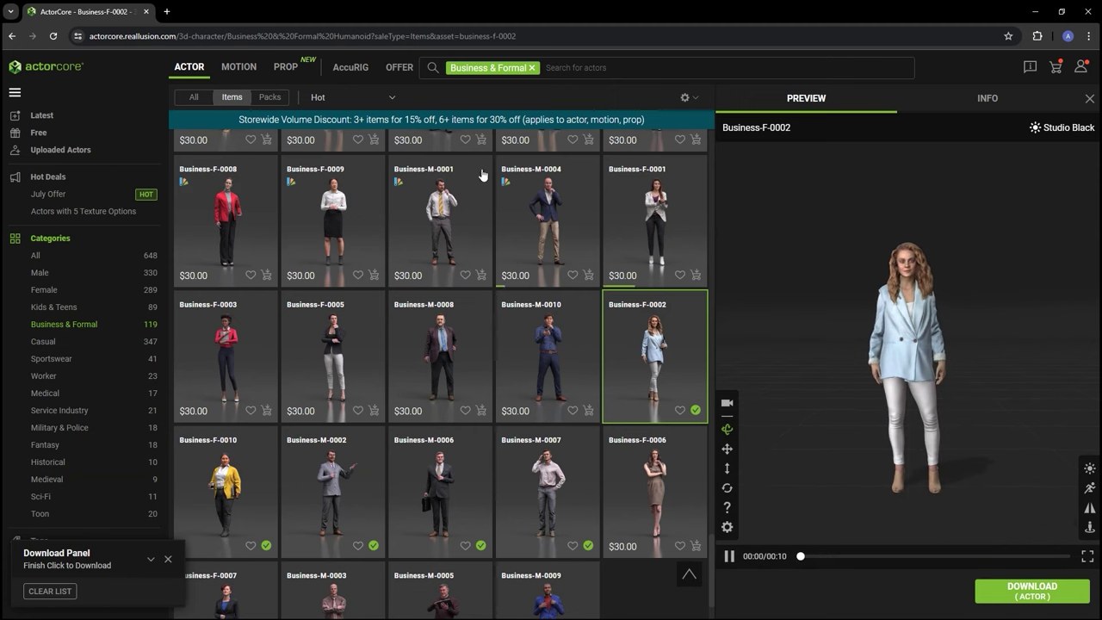
click(238, 68)
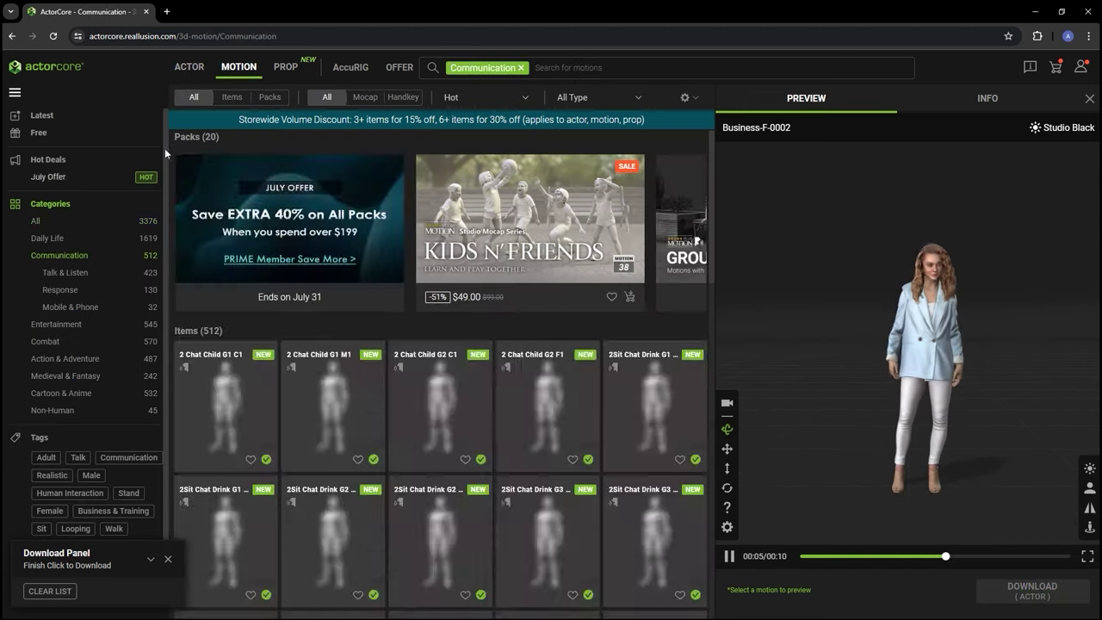
click(232, 97)
click(483, 97)
click(479, 158)
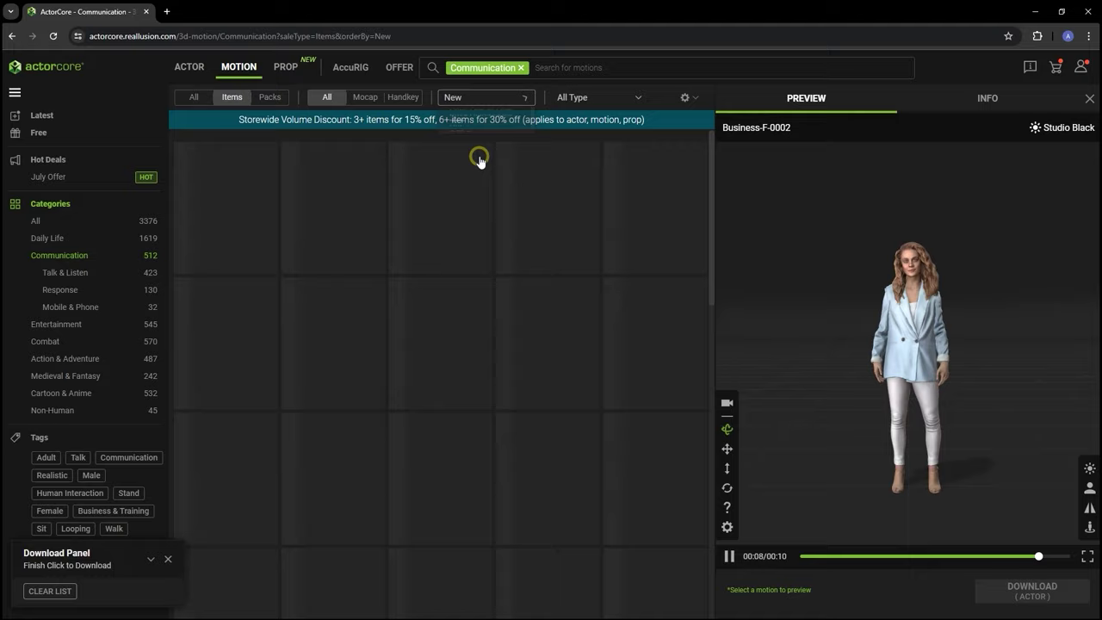
drag(711, 161, 702, 446)
scroll(702, 446, down, 3)
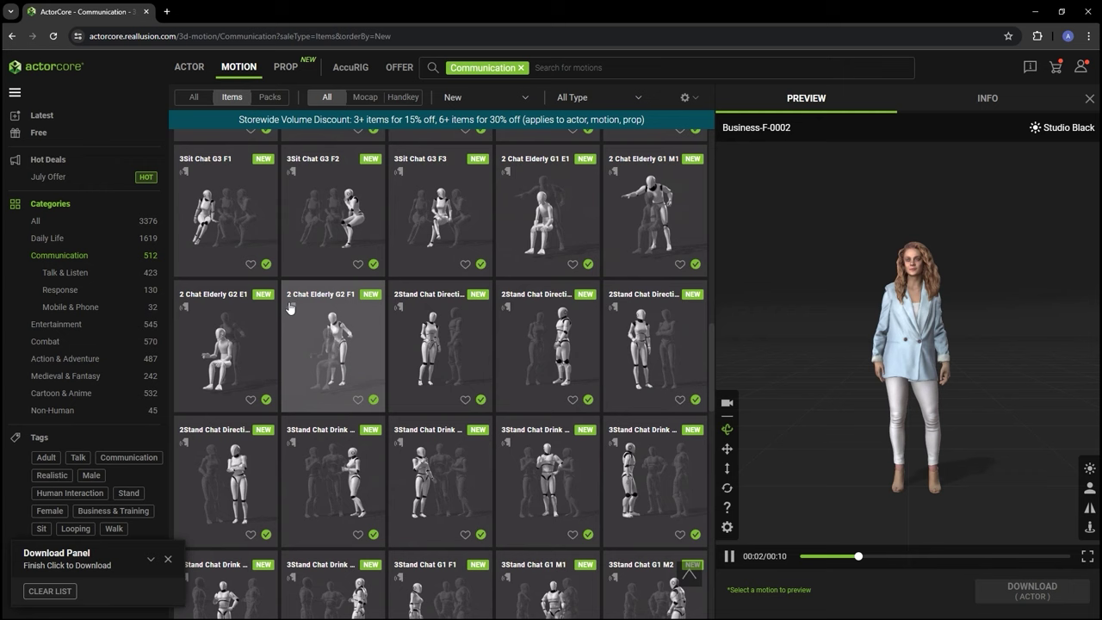
click(469, 342)
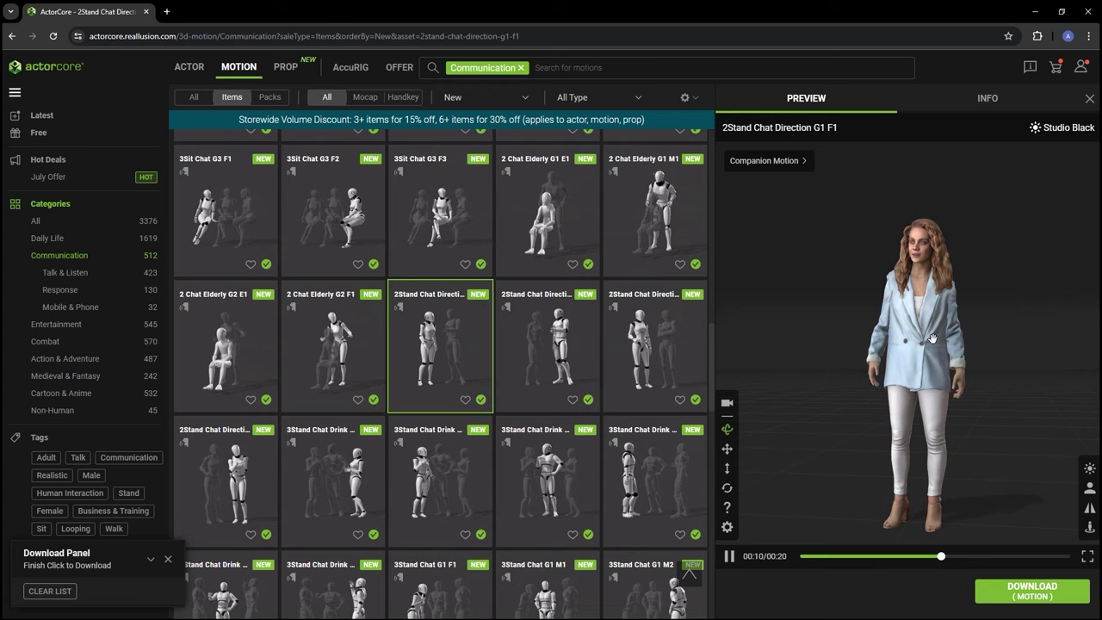
Step: Download the actor with this motion, targeting 3ds Max
click(1032, 592)
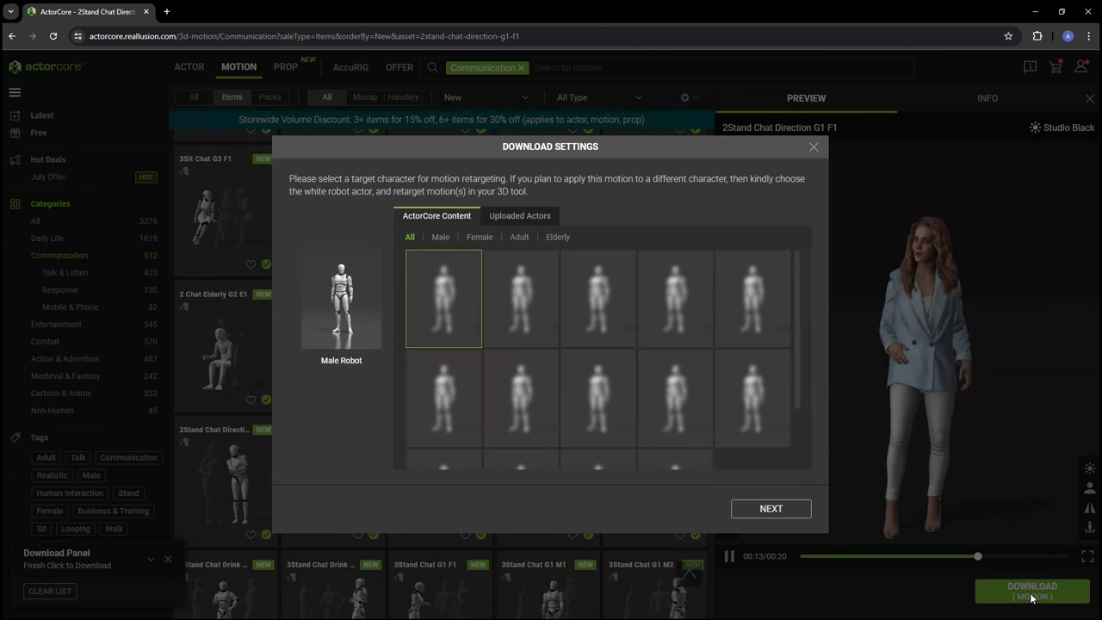
click(779, 510)
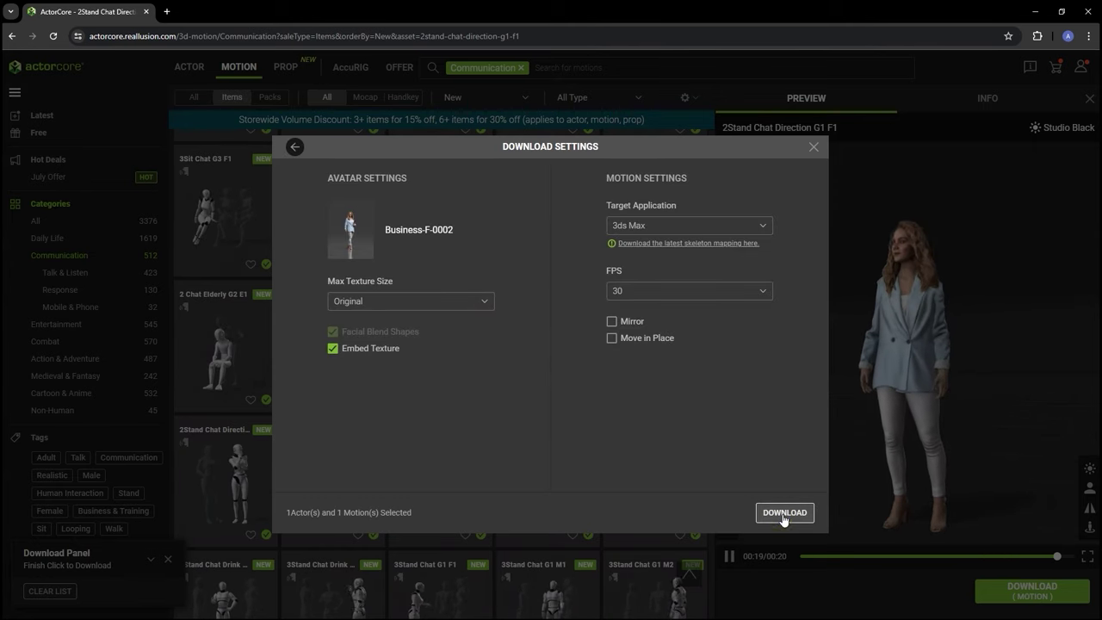
click(649, 228)
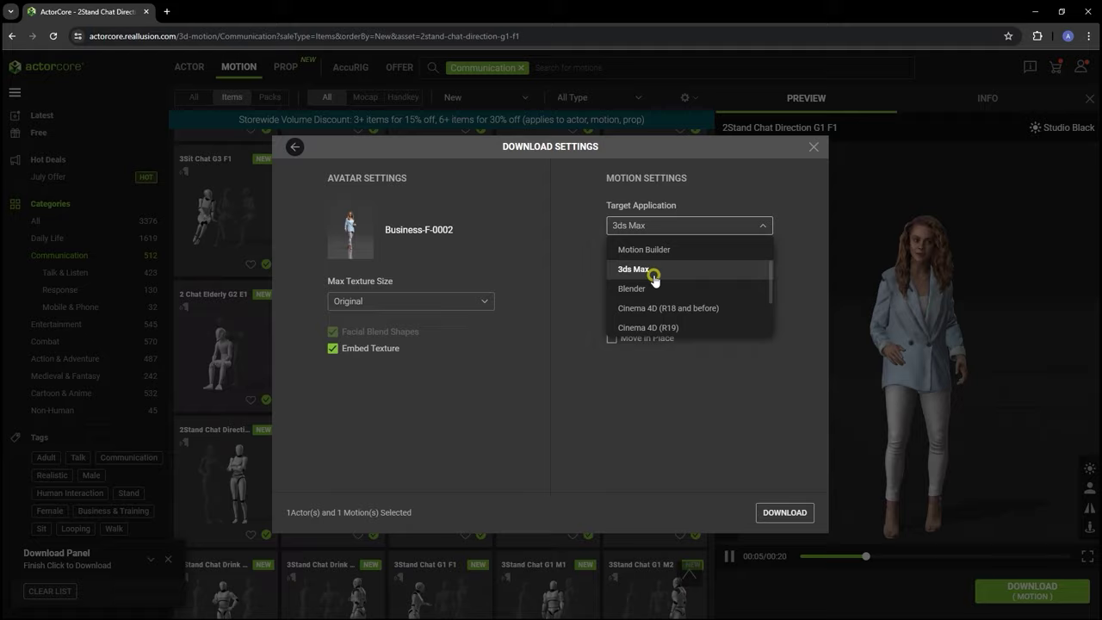
click(652, 272)
click(779, 512)
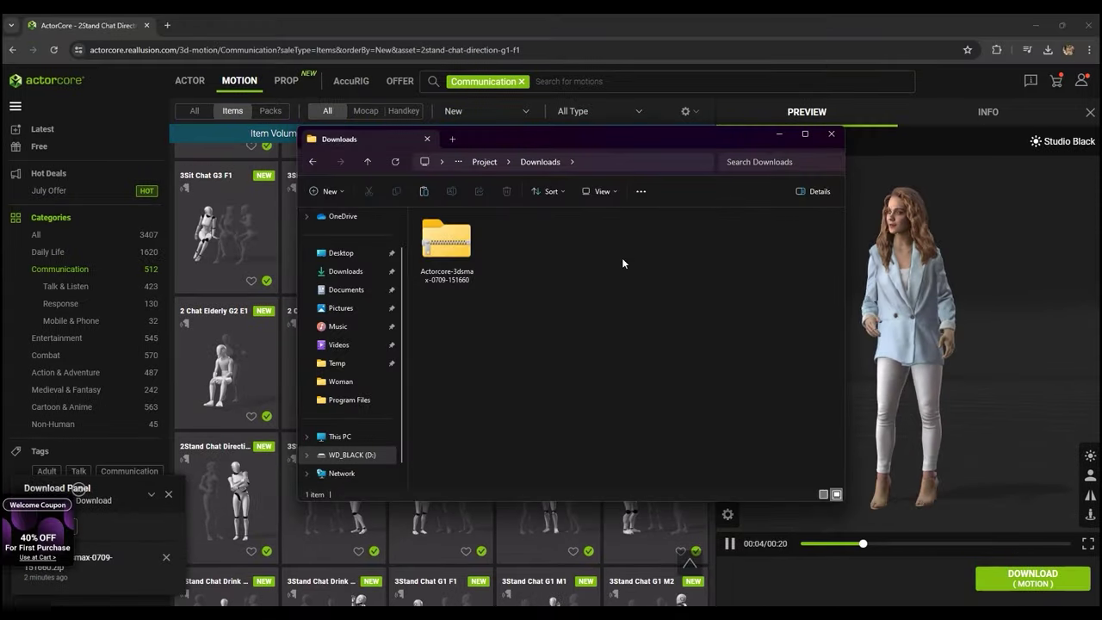
Step: Extract the downloaded ActorCore zip into the Downloads folder
click(457, 280)
right_click(464, 267)
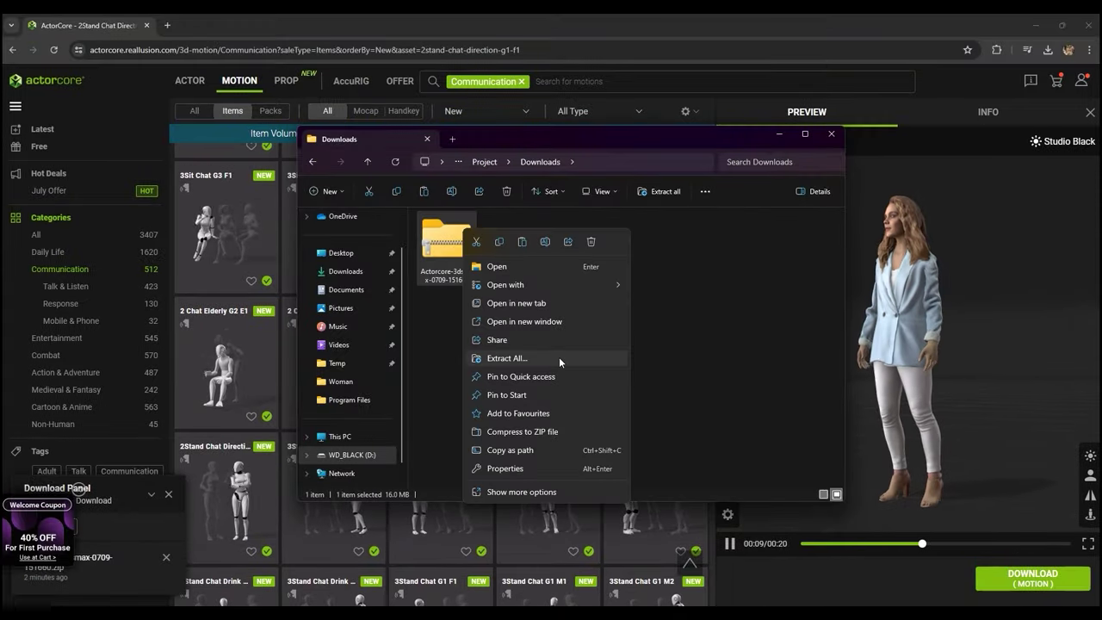
click(559, 357)
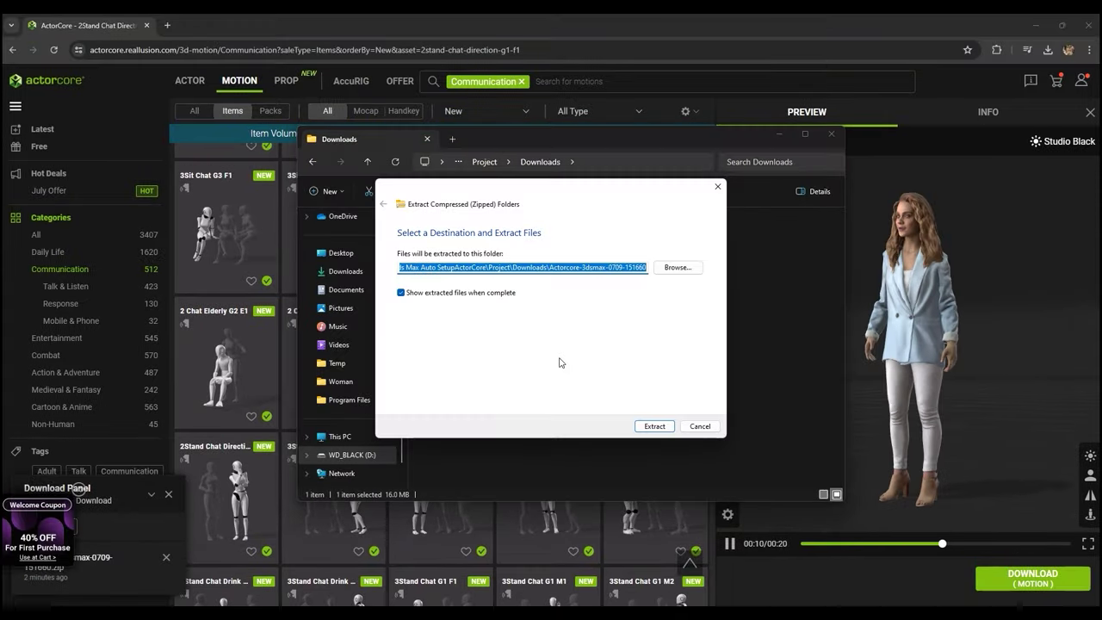
click(655, 426)
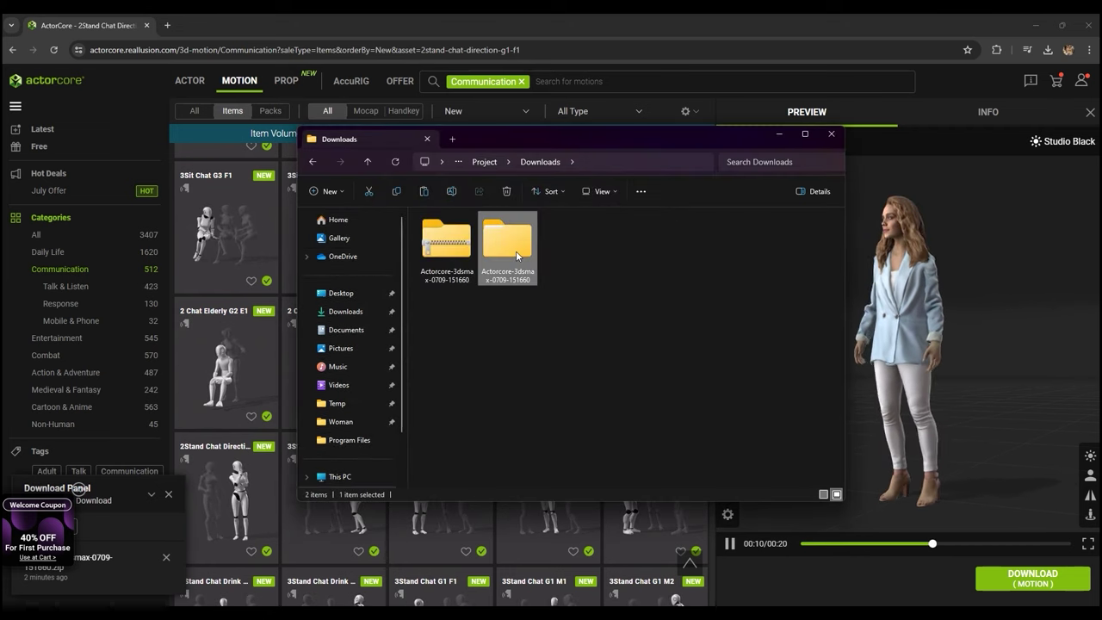
Step: Browse the business-f-0002 actor folder, then open Motion and select the 2stand-chat-direction-g1-f1 fbx
double_click(501, 237)
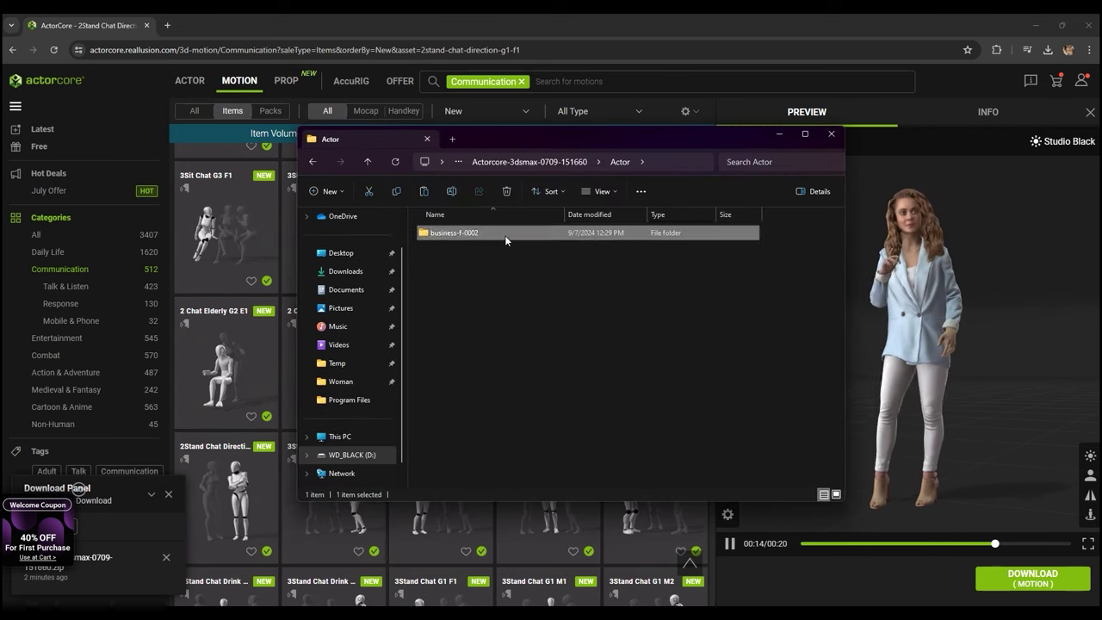
double_click(505, 235)
click(481, 162)
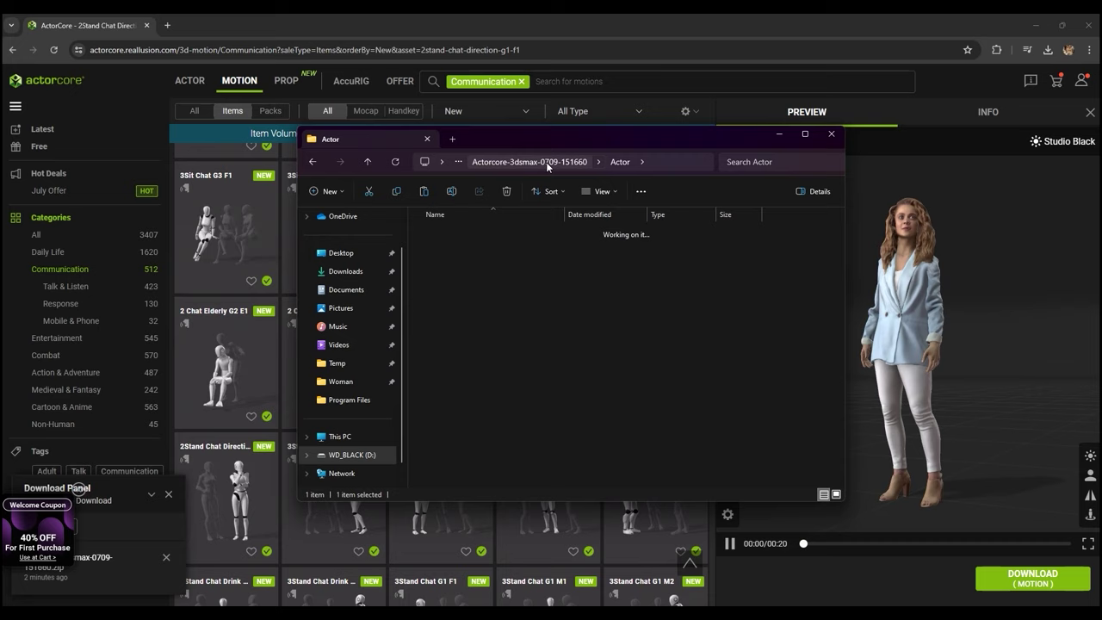
click(546, 162)
click(441, 250)
double_click(458, 252)
click(503, 234)
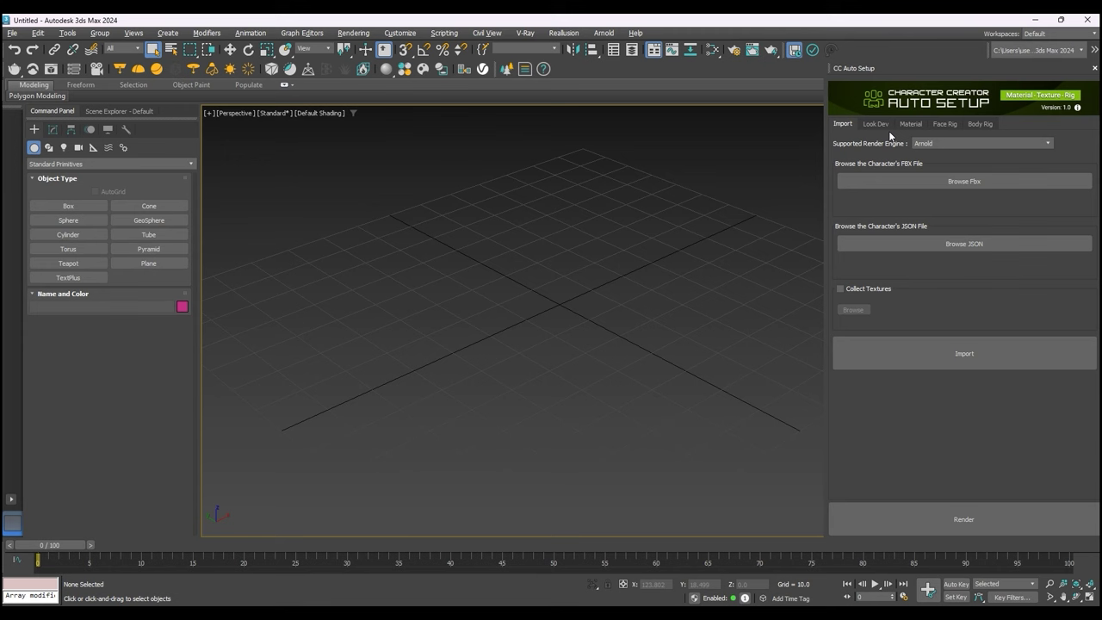
Step: Keep Arnold as the render engine and load business-f-0002.fbx into CC Auto Setup
click(981, 144)
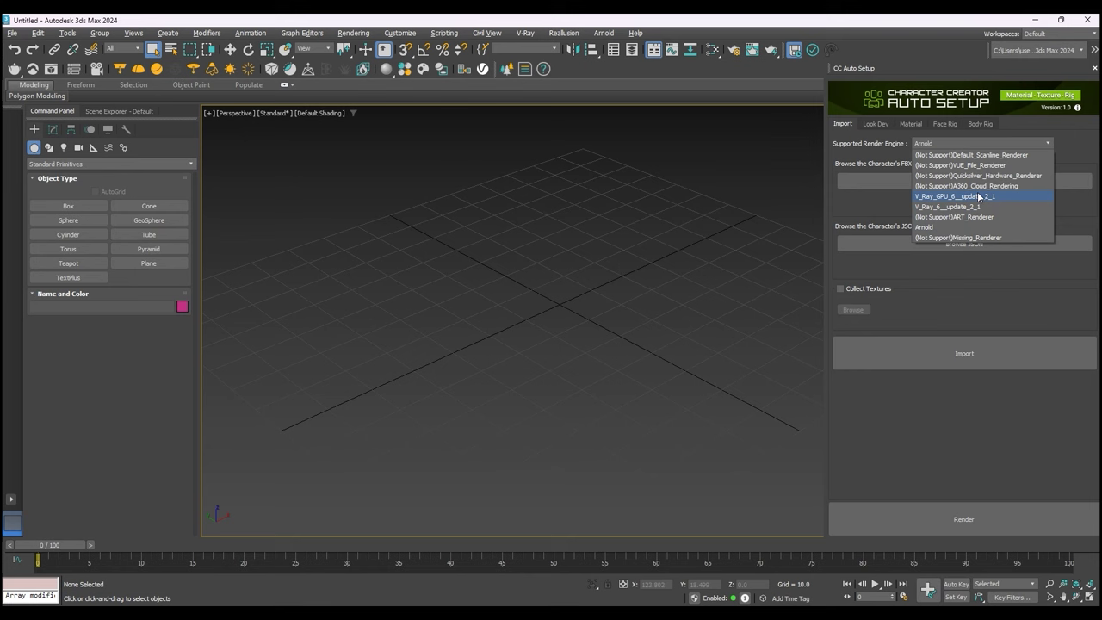
click(943, 234)
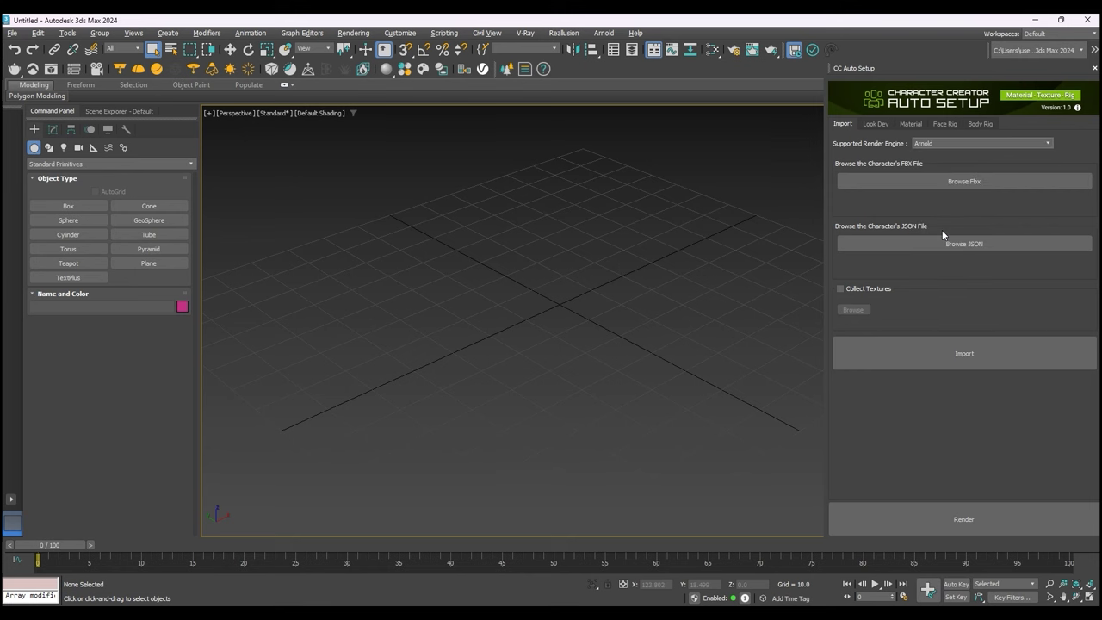
click(942, 183)
drag(937, 67, 668, 130)
click(597, 153)
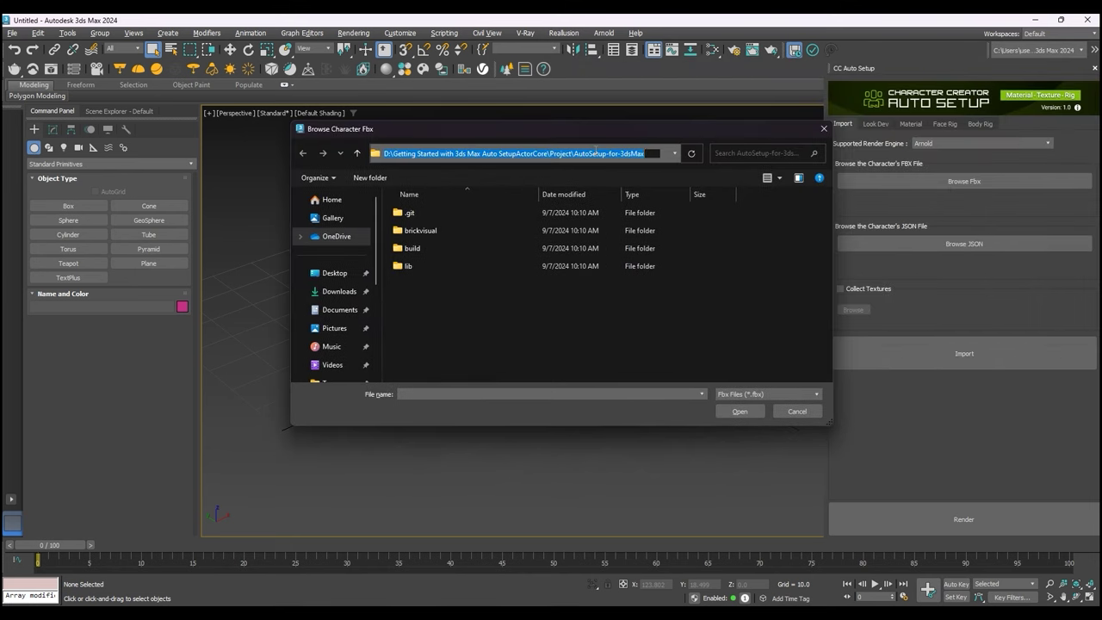
key(ctrl+v)
key(Return)
click(439, 230)
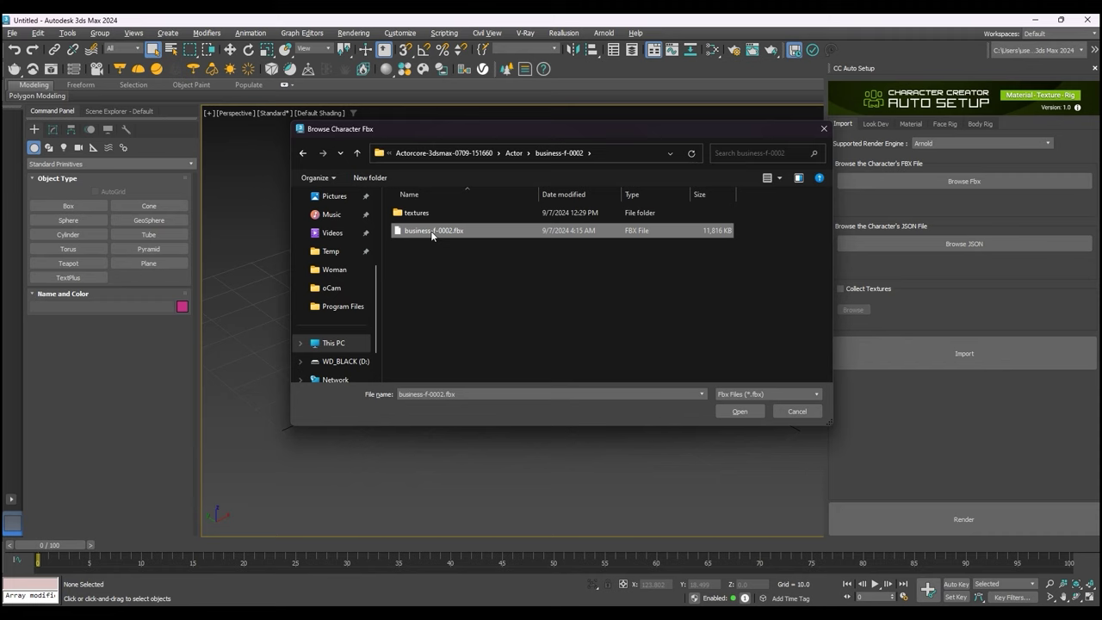
click(737, 411)
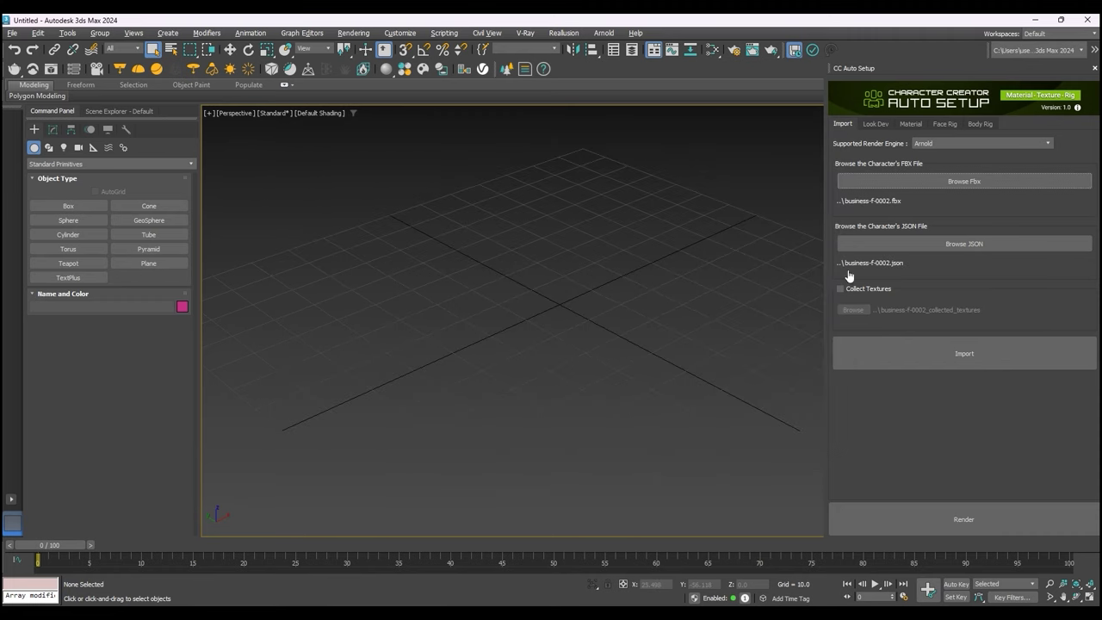
Step: Import the character with File content set to Add
click(926, 355)
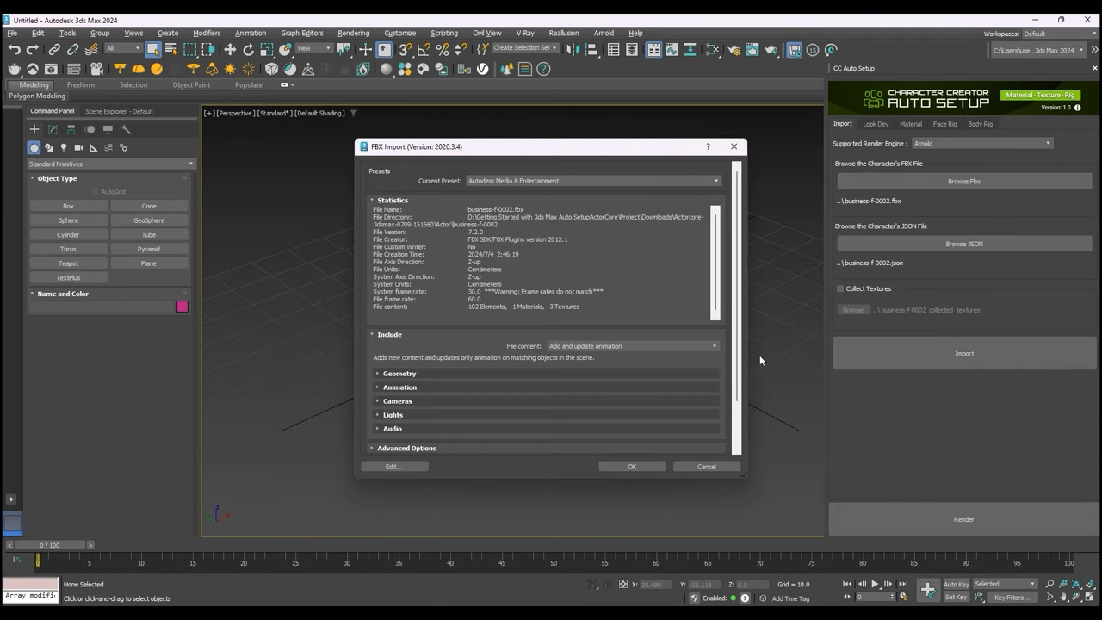
click(610, 357)
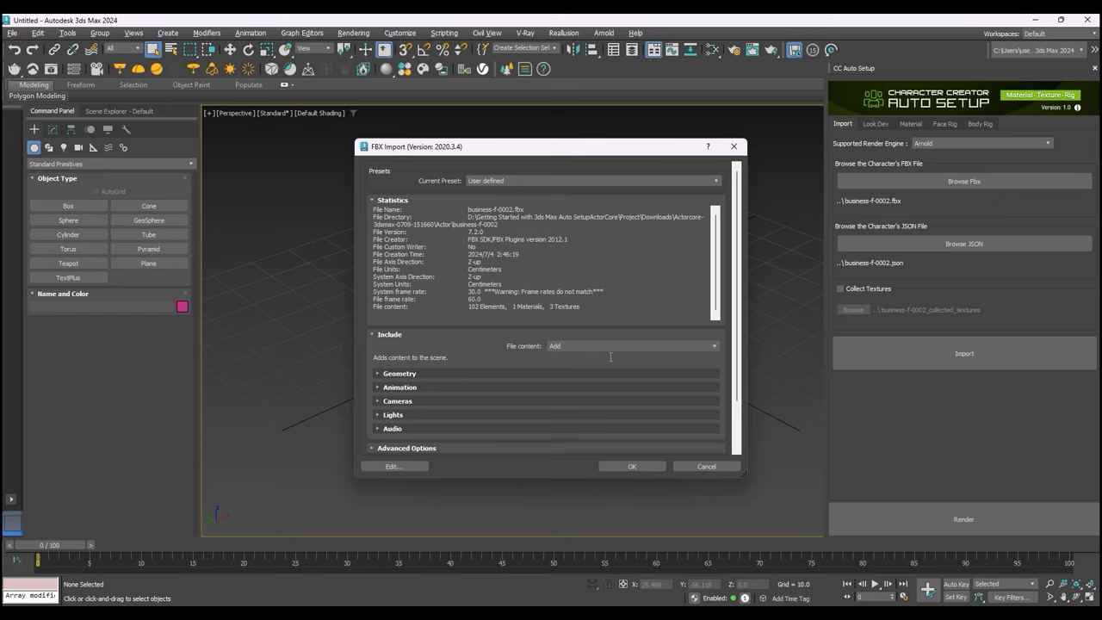
click(644, 467)
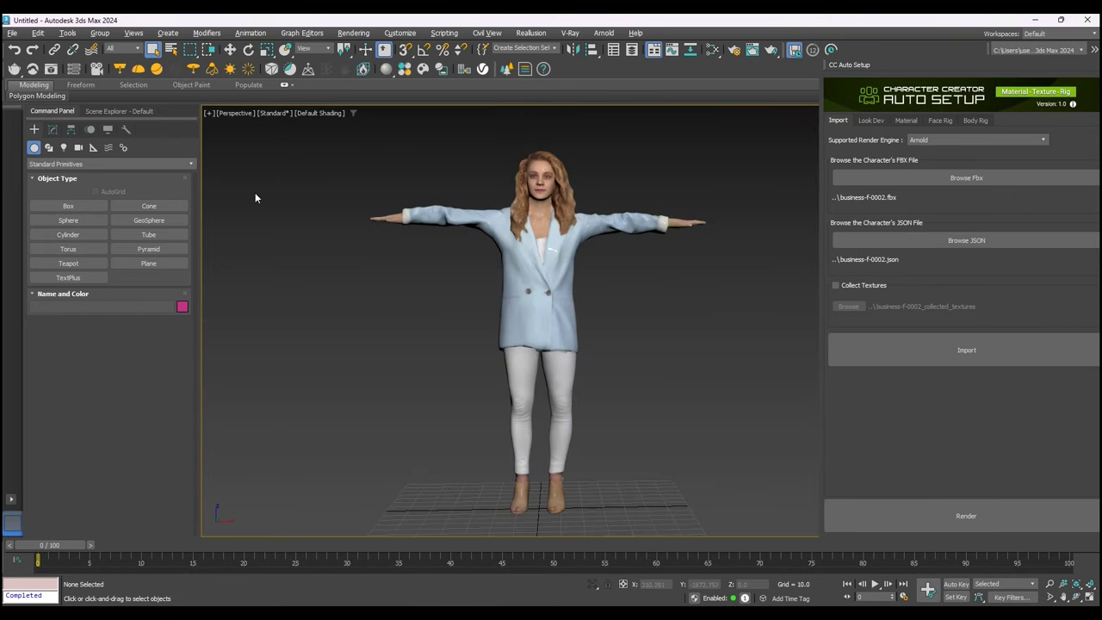
click(119, 111)
click(45, 180)
scroll(129, 327, down, 15)
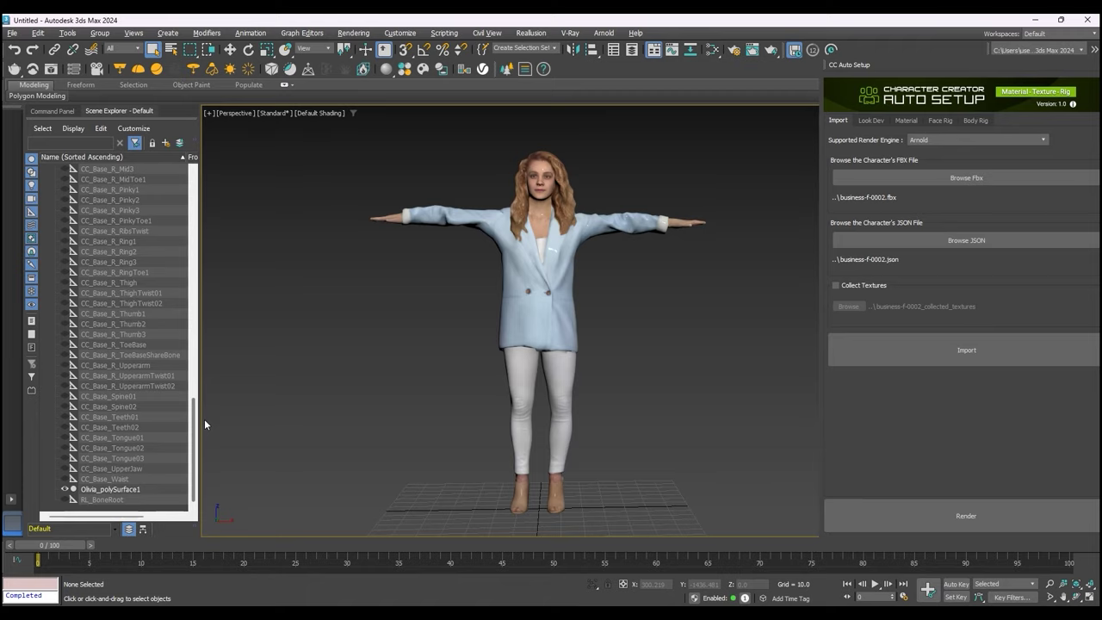
scroll(183, 172, up, 15)
click(319, 113)
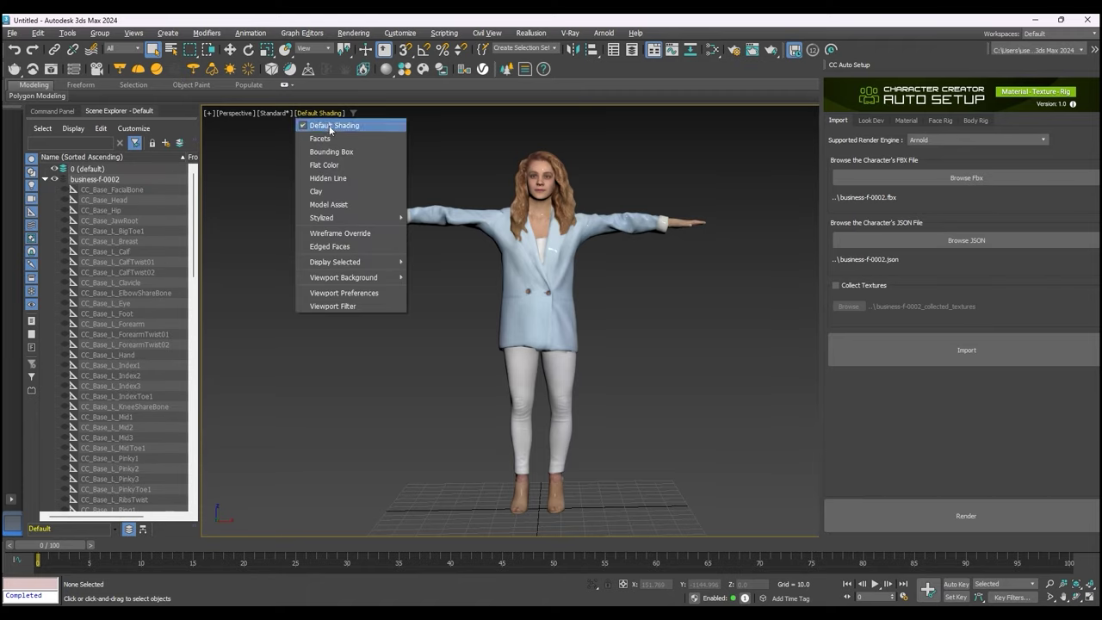
click(341, 177)
key(ctrl+a)
alt+middle_drag(673, 336, 281, 315)
click(315, 112)
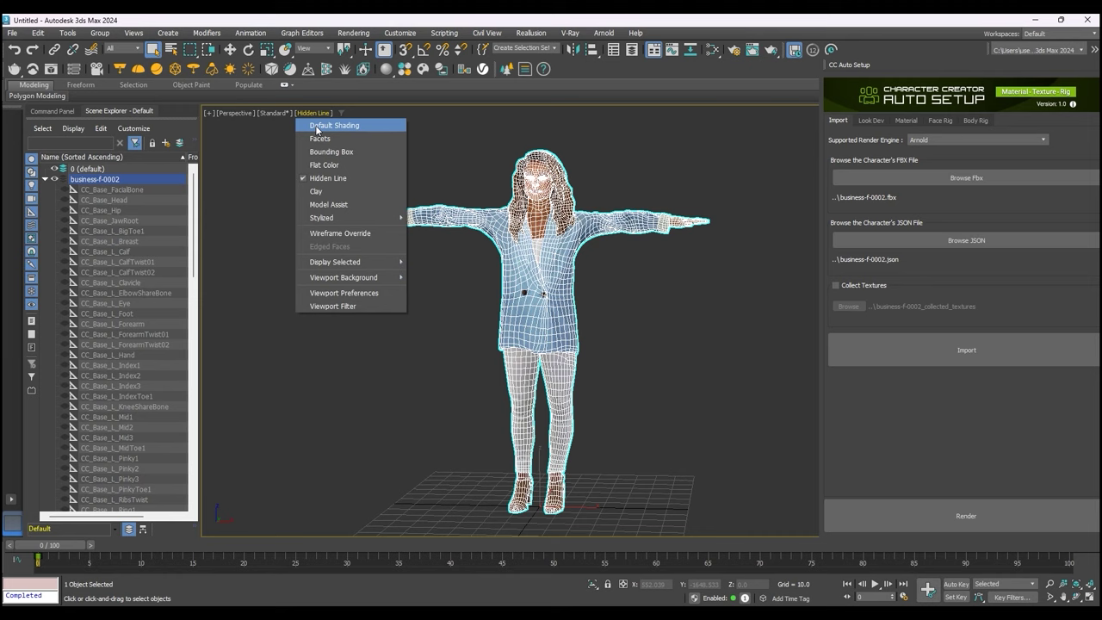
click(315, 124)
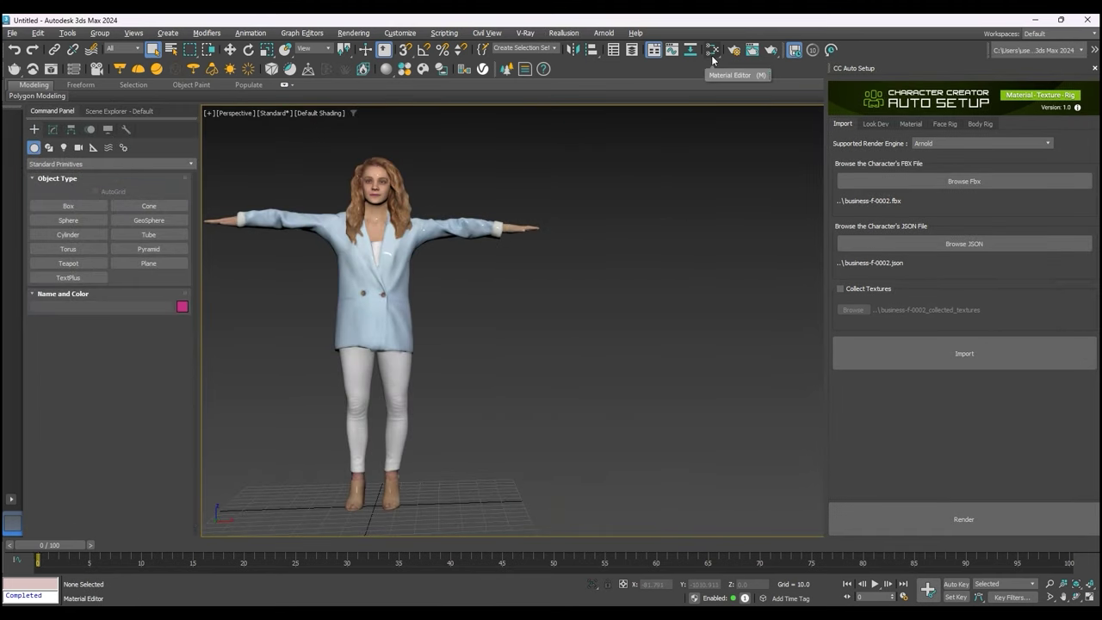
click(712, 49)
click(525, 119)
click(366, 245)
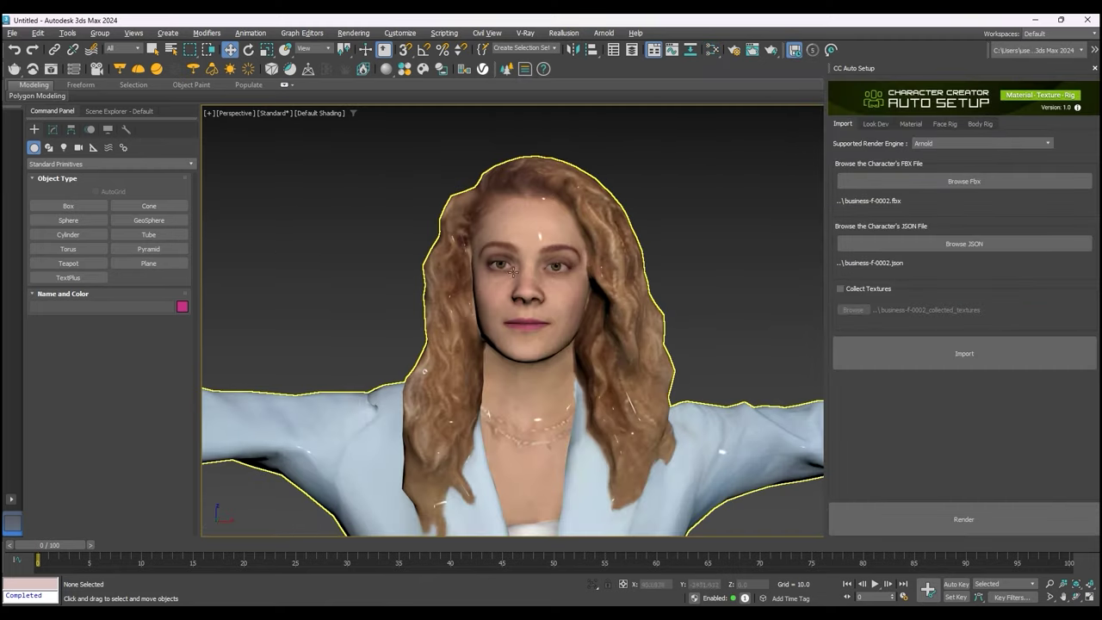
click(515, 274)
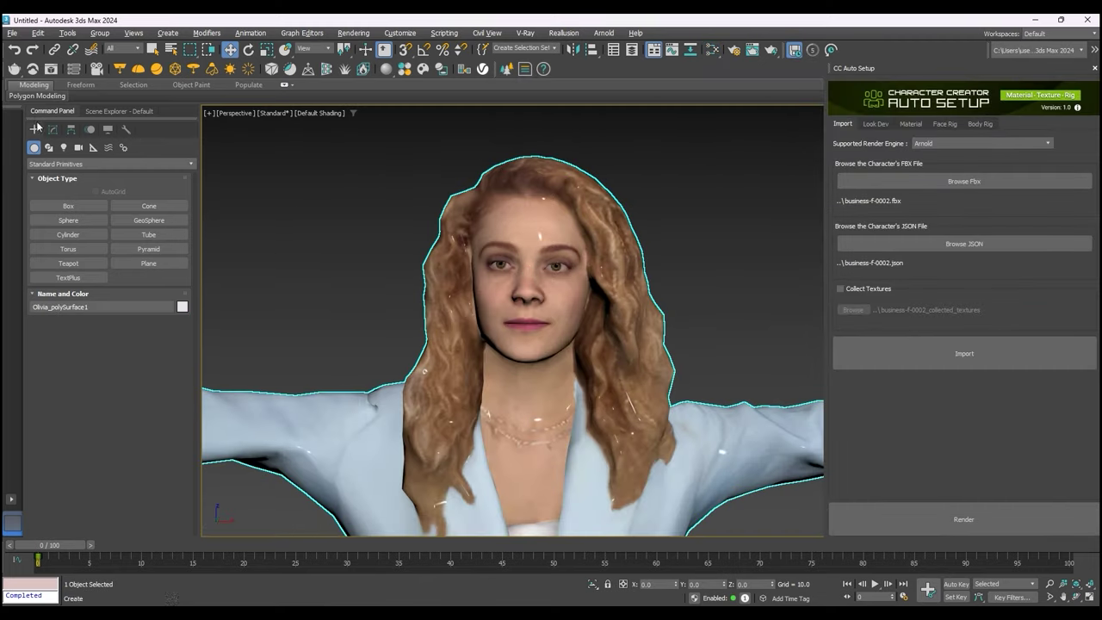
click(52, 129)
click(93, 198)
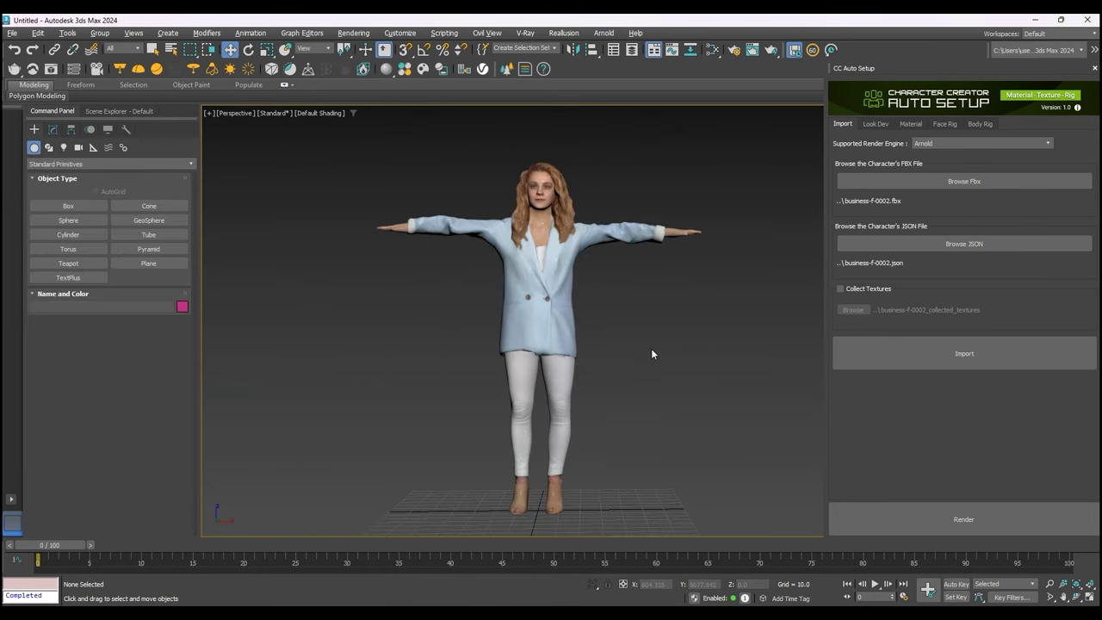
Step: Import 2stand-chat-direction-g1-f1.fbx from the Motion folder with File content set to Update animation
click(12, 32)
mouse_move(56, 208)
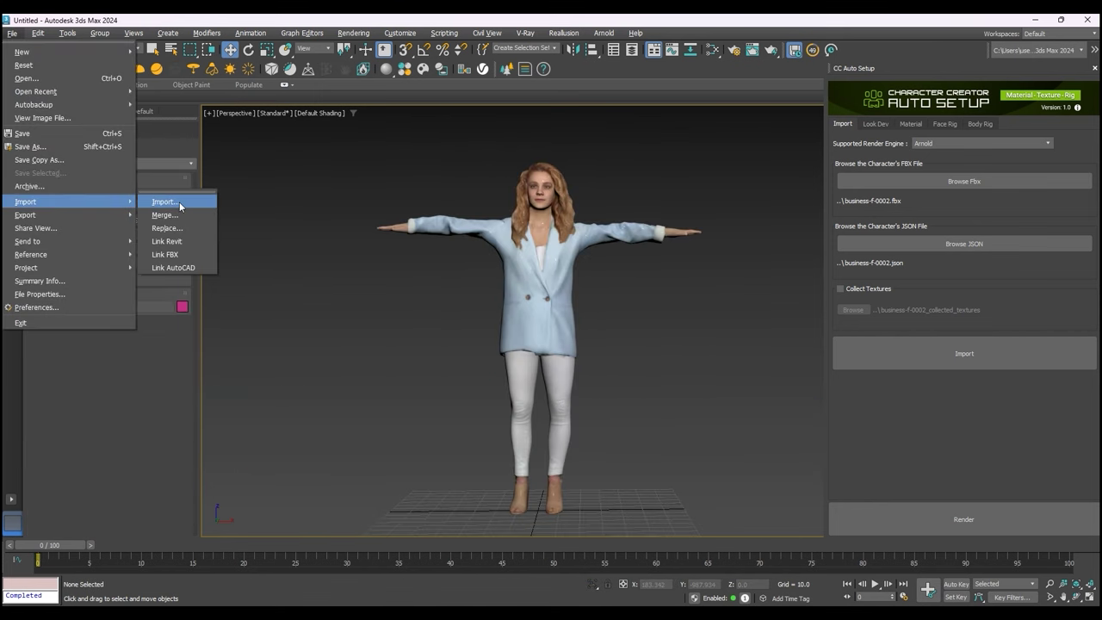
click(165, 202)
double_click(121, 153)
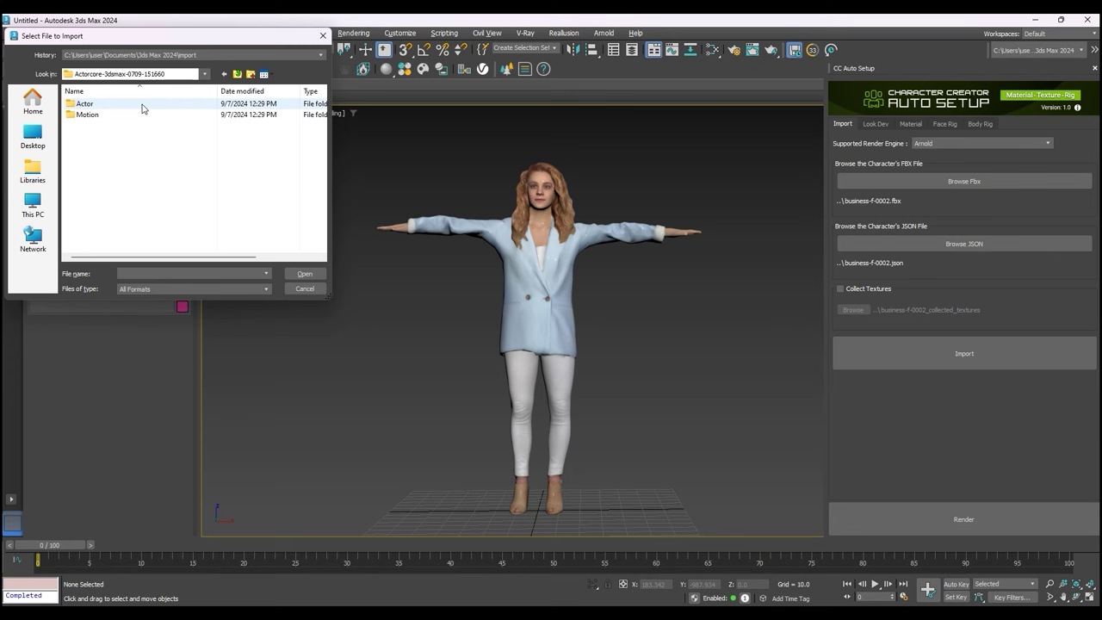
double_click(138, 115)
click(164, 104)
click(305, 275)
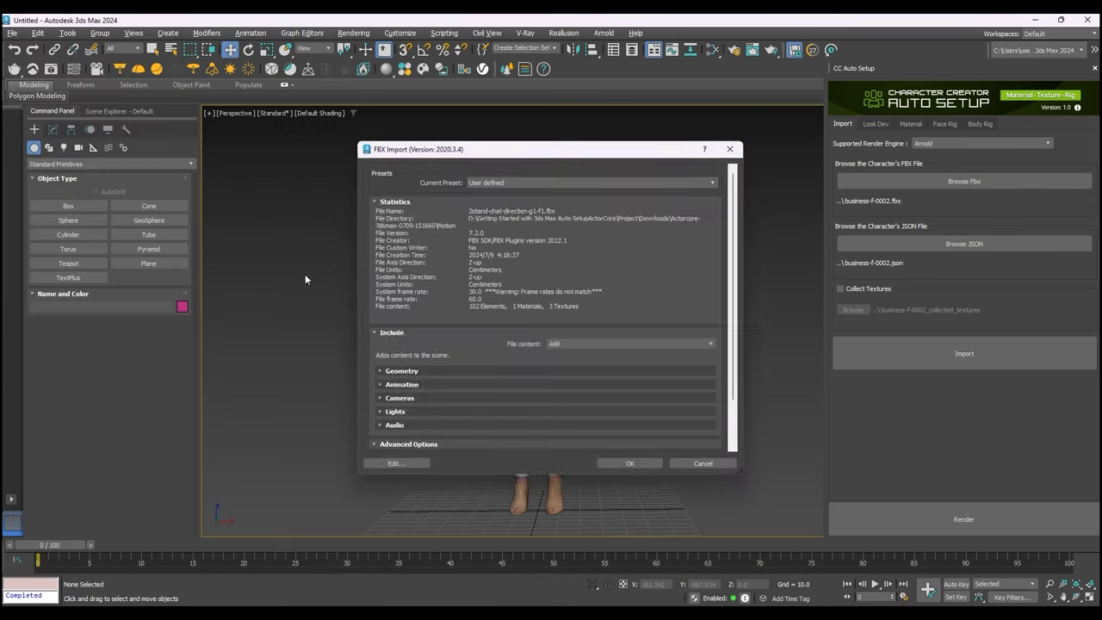
click(620, 344)
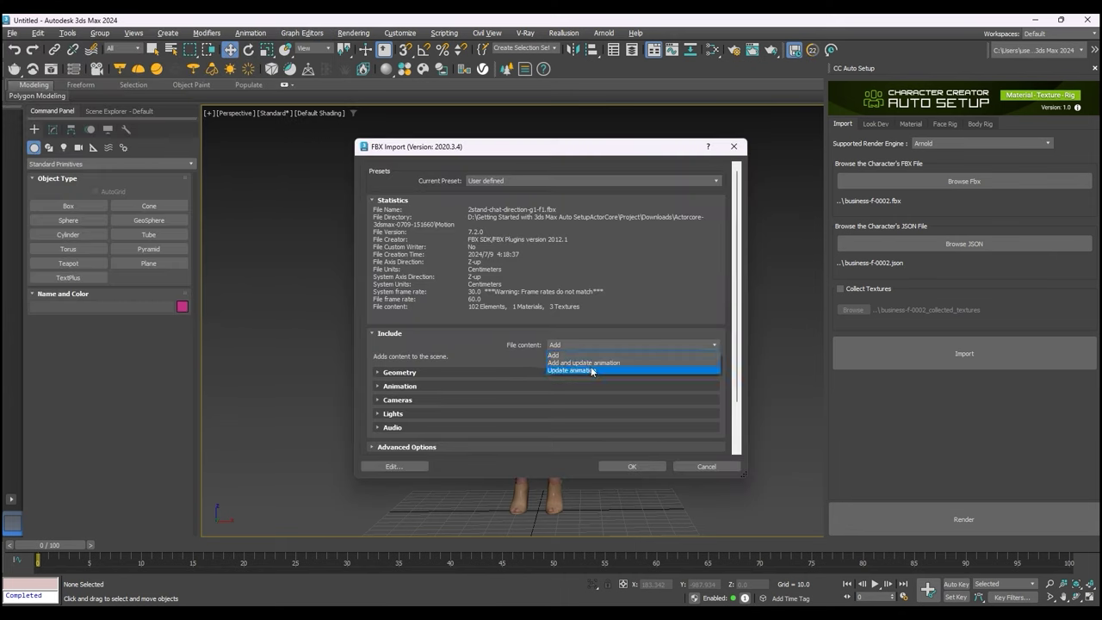
click(601, 370)
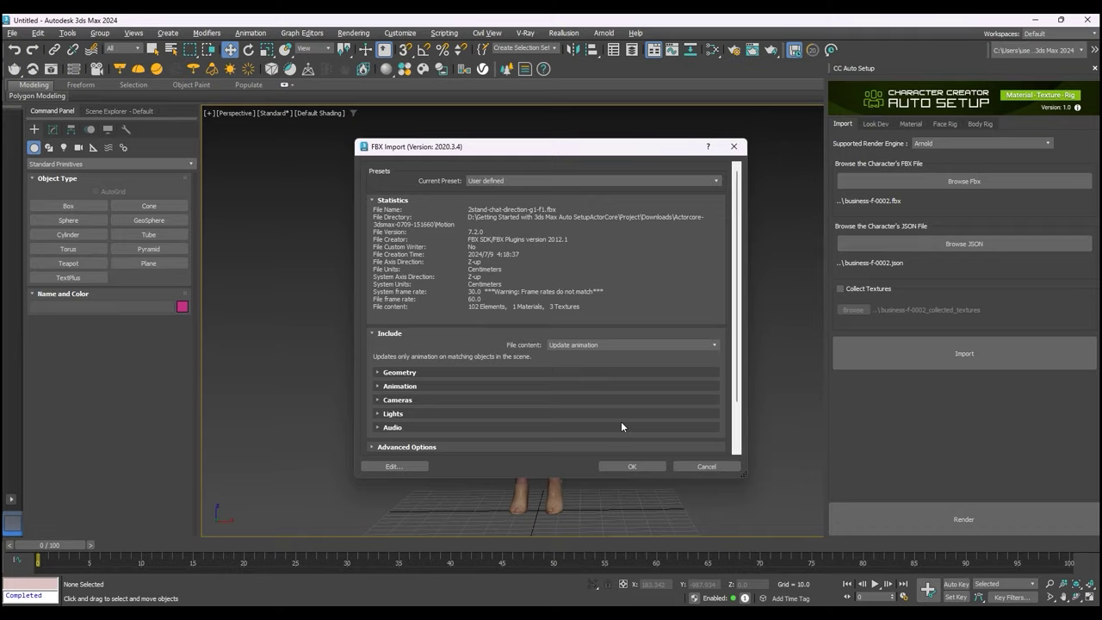
click(644, 466)
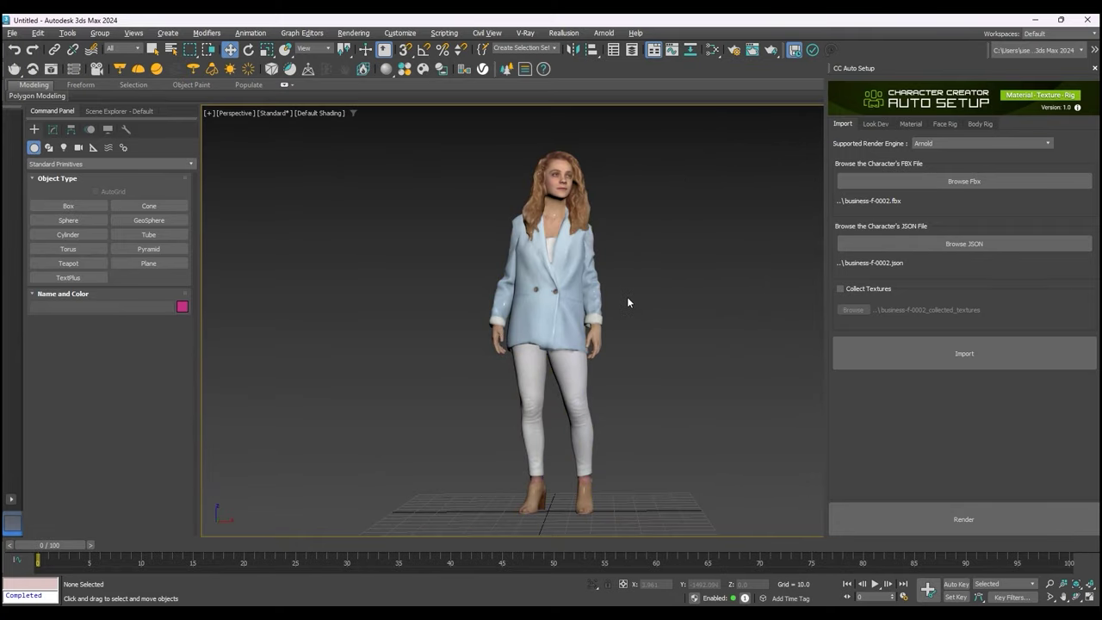
Step: Set the animation End Time to 1200 frames, then scrub and play the chat motion
click(903, 597)
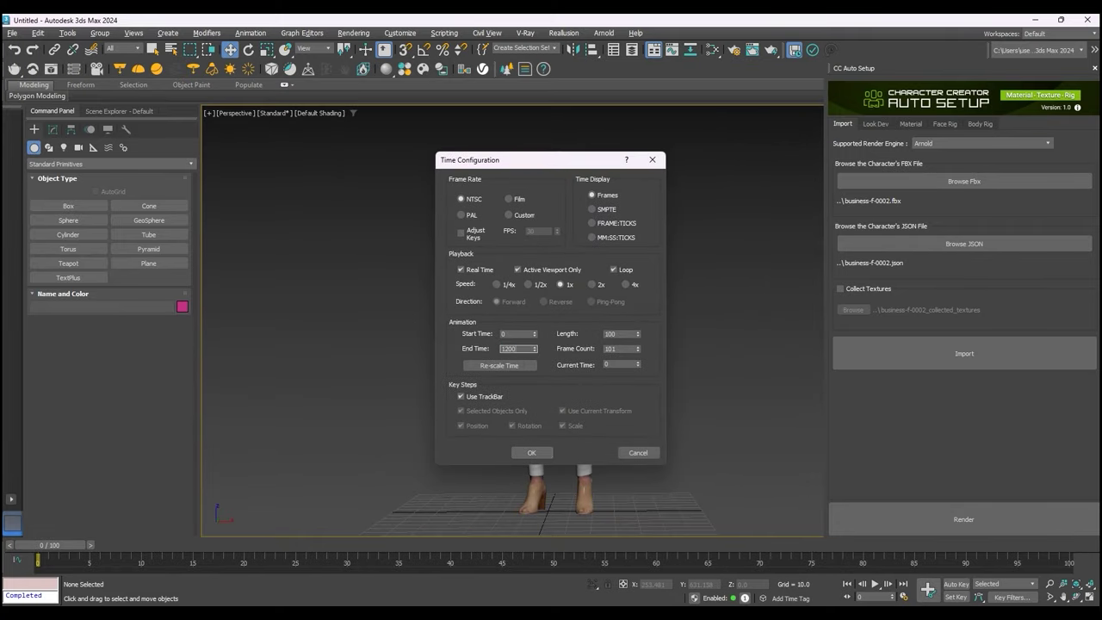
click(539, 452)
drag(61, 545, 39, 559)
click(876, 585)
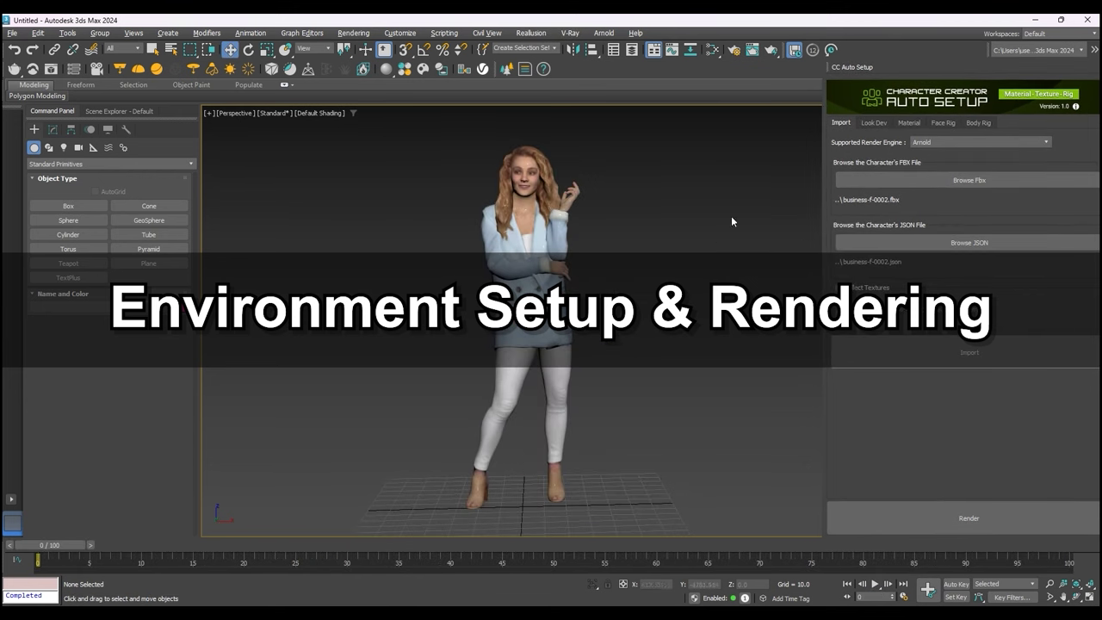
Step: Apply the first Full Body light preset in Look Dev, then try presets two through five
click(874, 123)
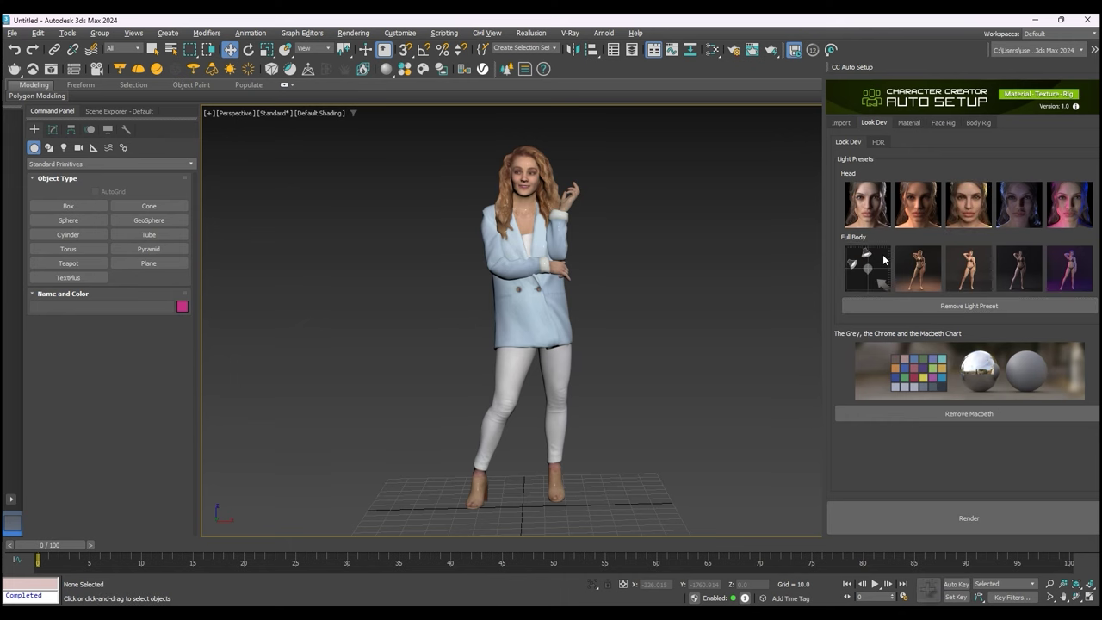
click(883, 260)
scroll(676, 201, down, 4)
alt+middle_drag(676, 201, 686, 278)
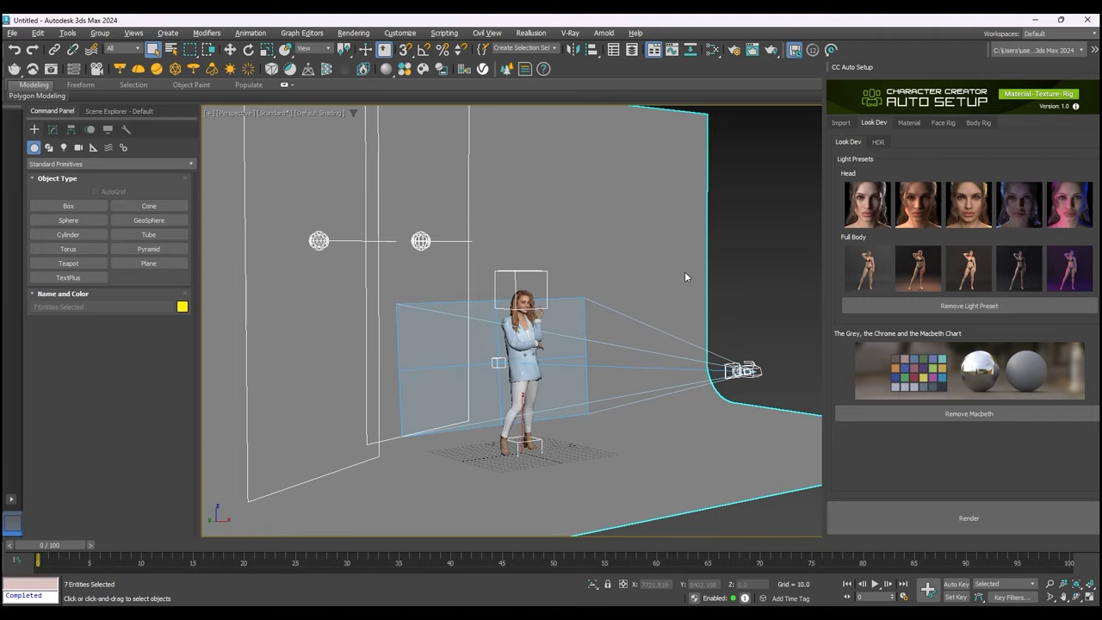
click(918, 268)
click(968, 269)
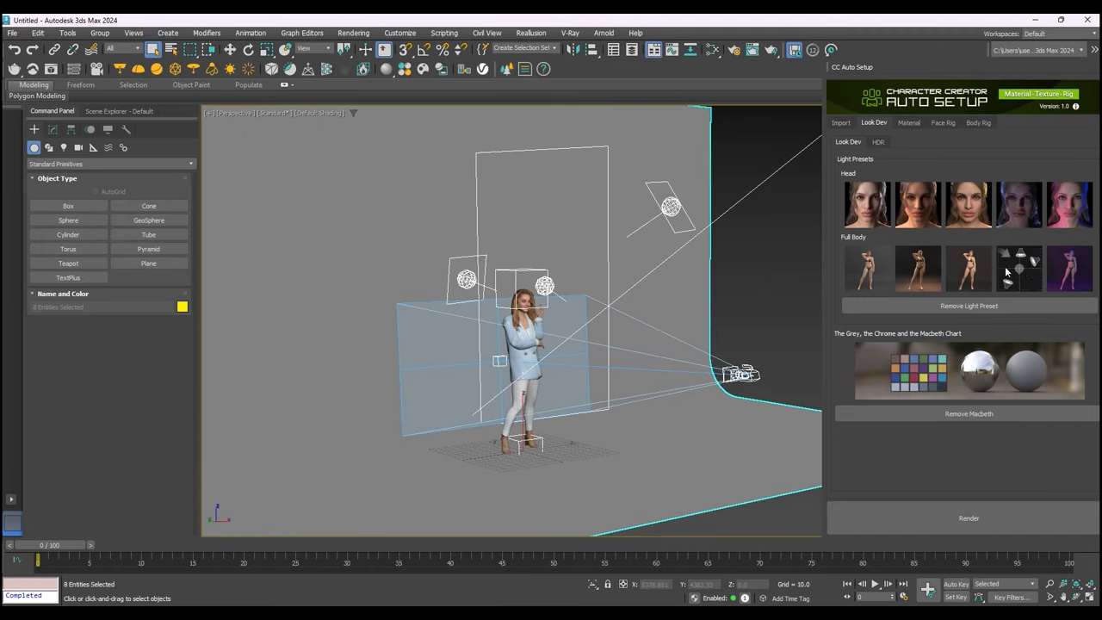
click(1005, 272)
click(1069, 272)
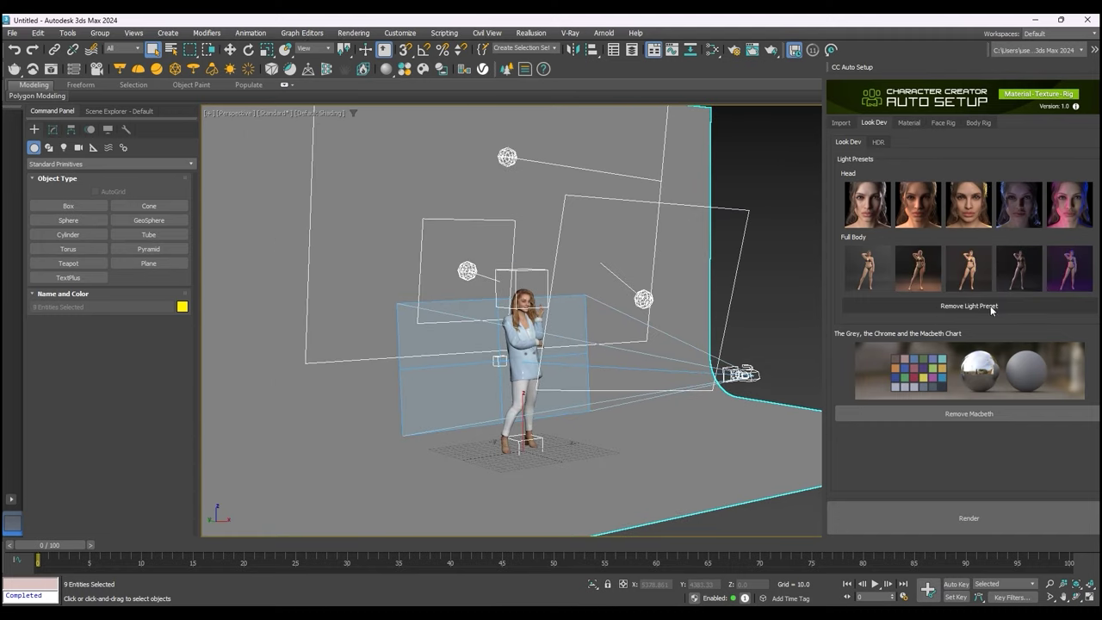
Step: Remove the light preset, reapply the first one, and select the LookDev_Cam camera
click(1002, 306)
click(868, 267)
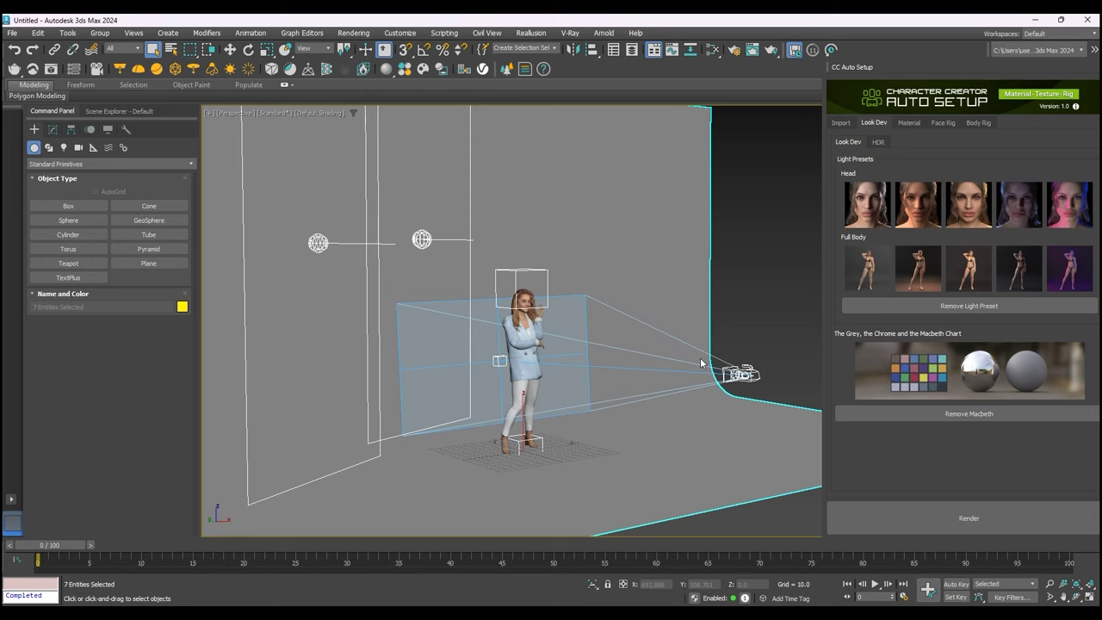
scroll(624, 259, up, 3)
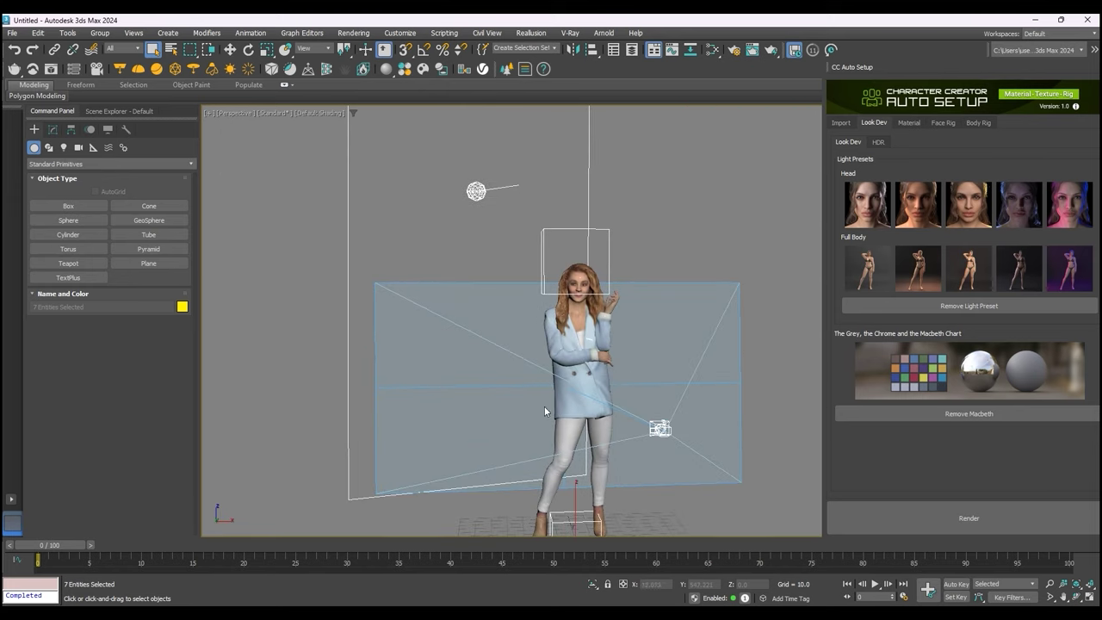
alt+middle_drag(545, 406, 622, 389)
click(686, 414)
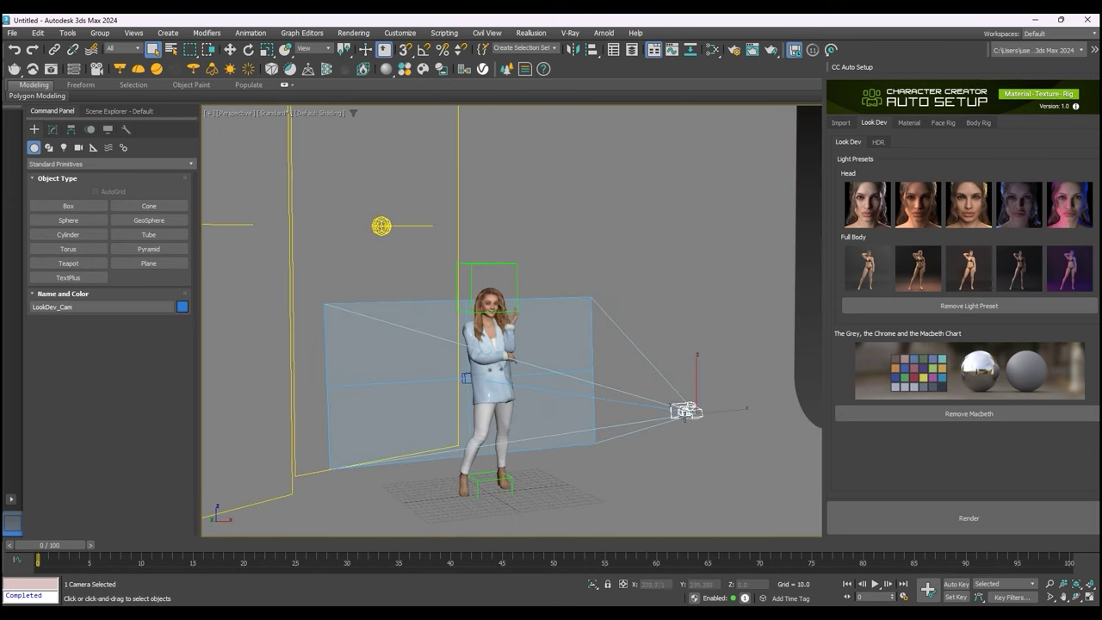
Step: Set the Render Setup output size to Custom with width and height 2048
click(366, 35)
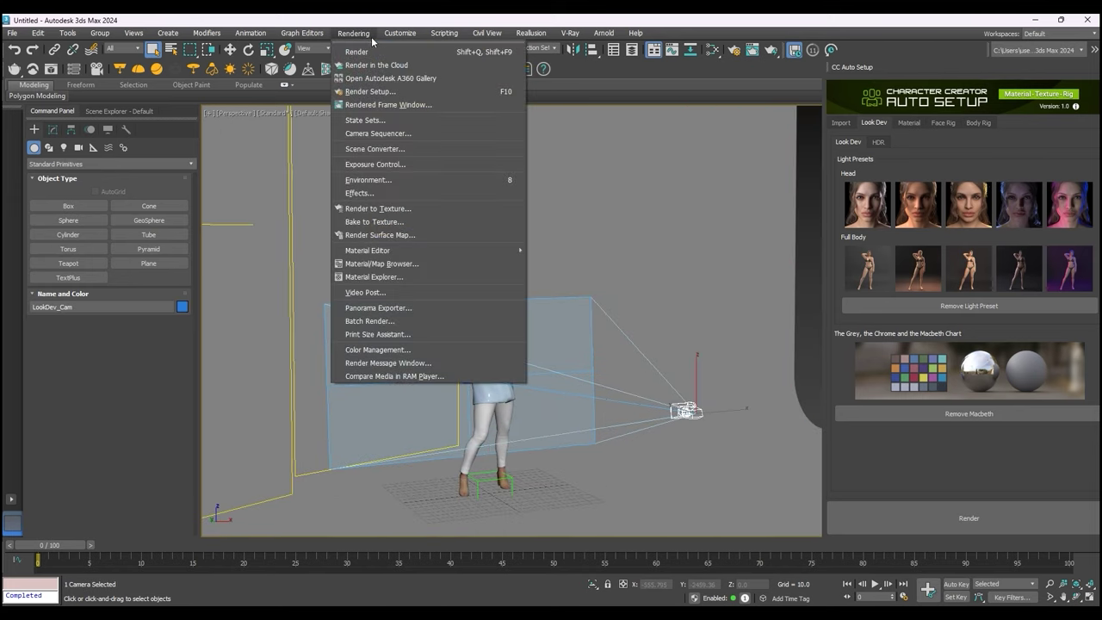
click(412, 94)
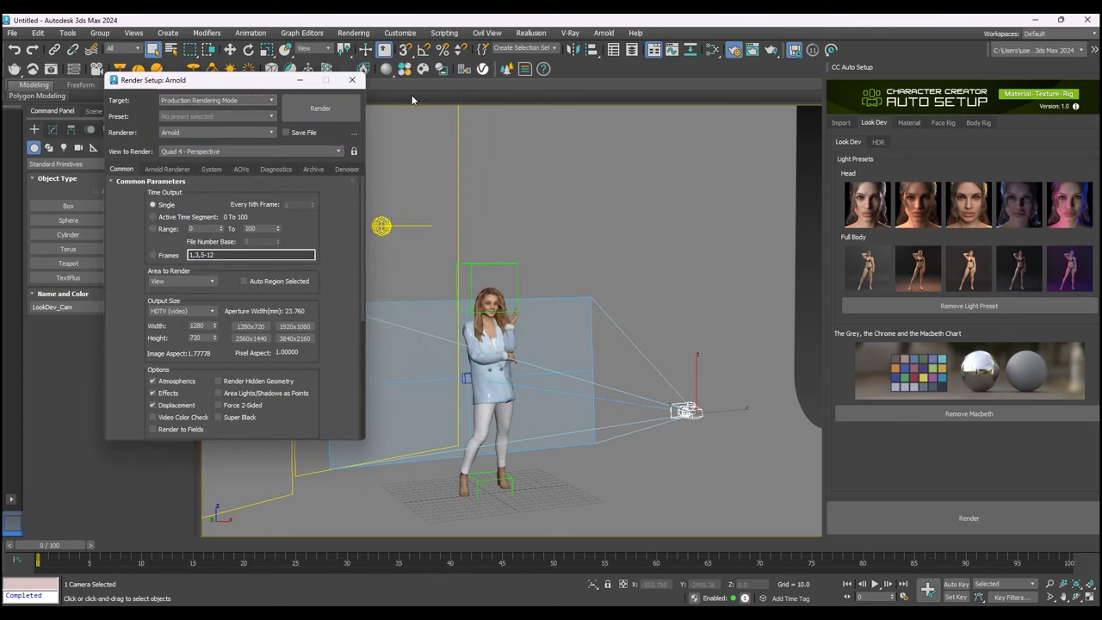
click(182, 311)
click(207, 325)
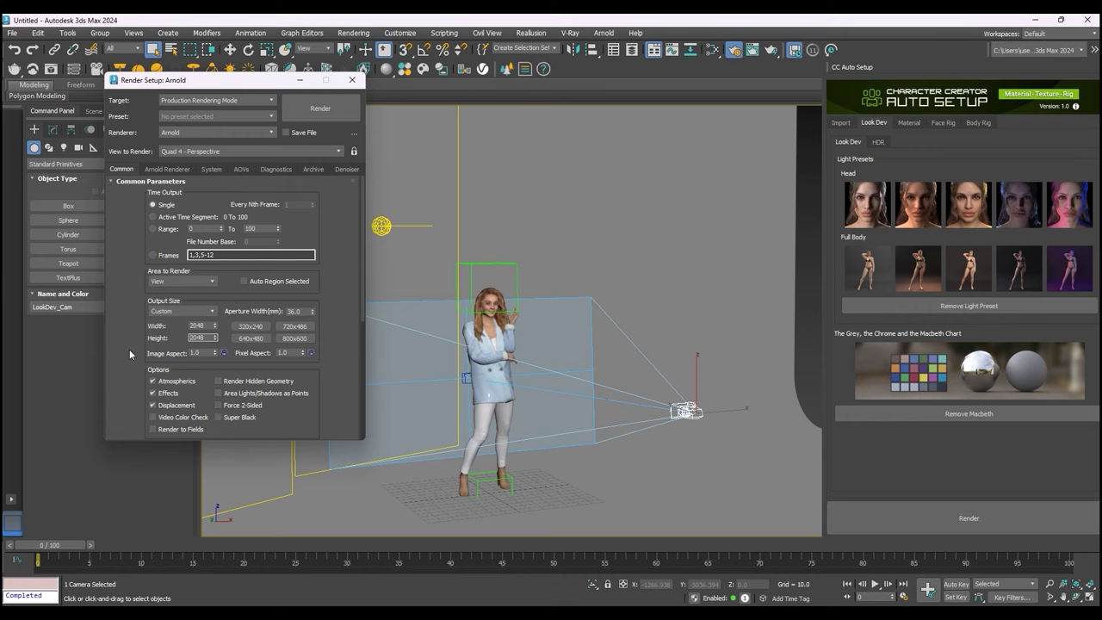
click(352, 81)
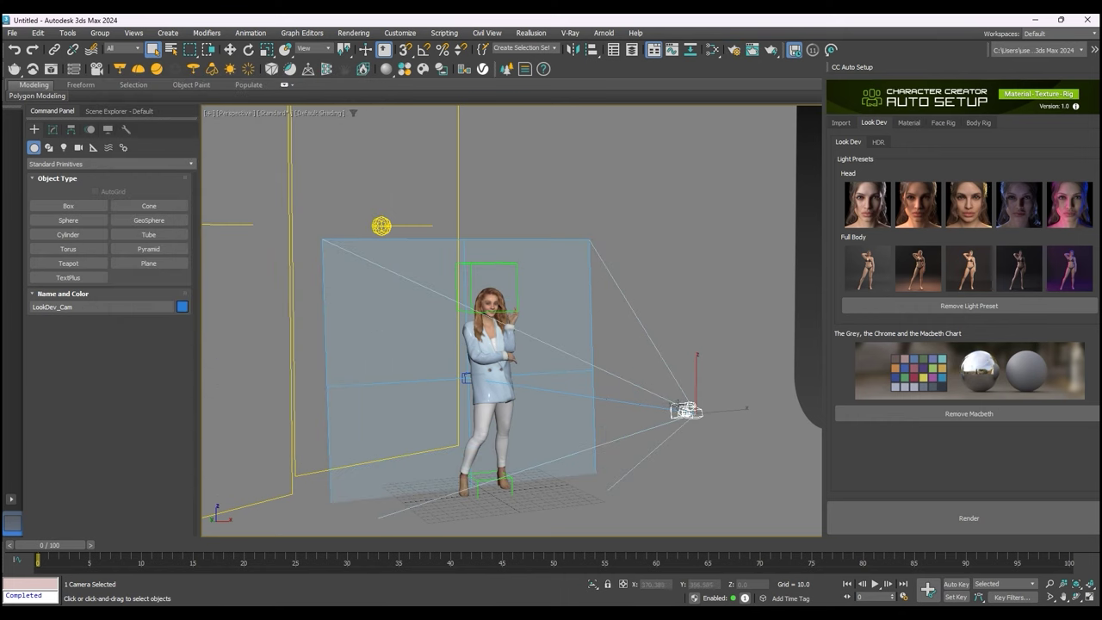
Step: Load a studio HDR as the environment and hide the Floor object
click(879, 142)
click(973, 217)
scroll(1081, 518, down, 2)
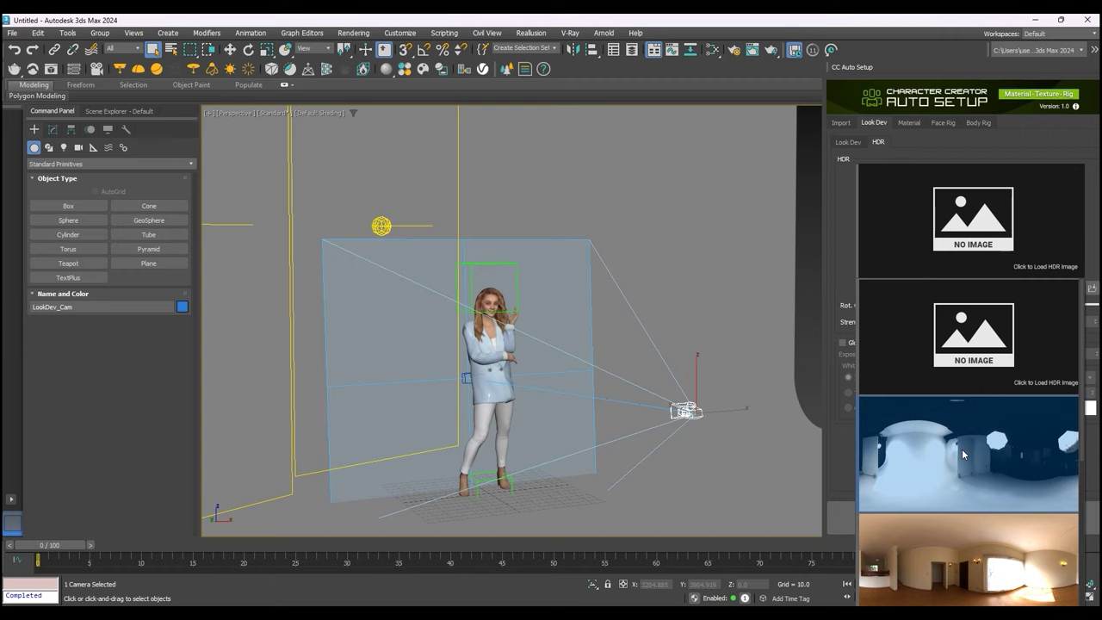
click(961, 449)
click(119, 111)
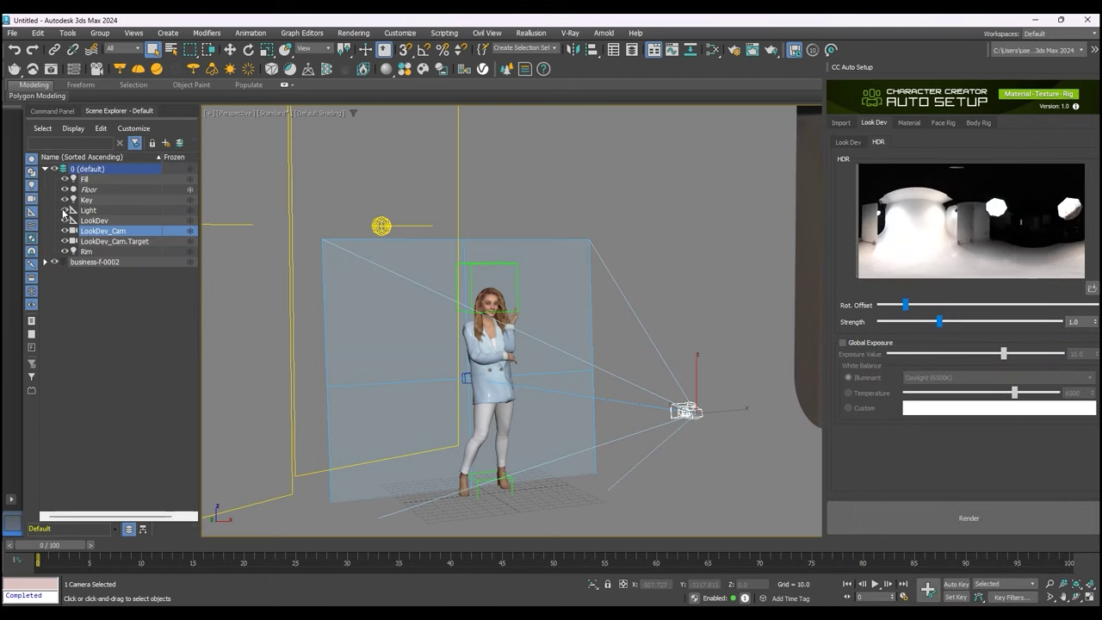
click(63, 189)
Step: Lower HDR strength to 0.8, enable Global Exposure, and add the Macbeth chart with grey/chrome spheres
alt+middle_drag(699, 313, 678, 334)
scroll(677, 334, up, 4)
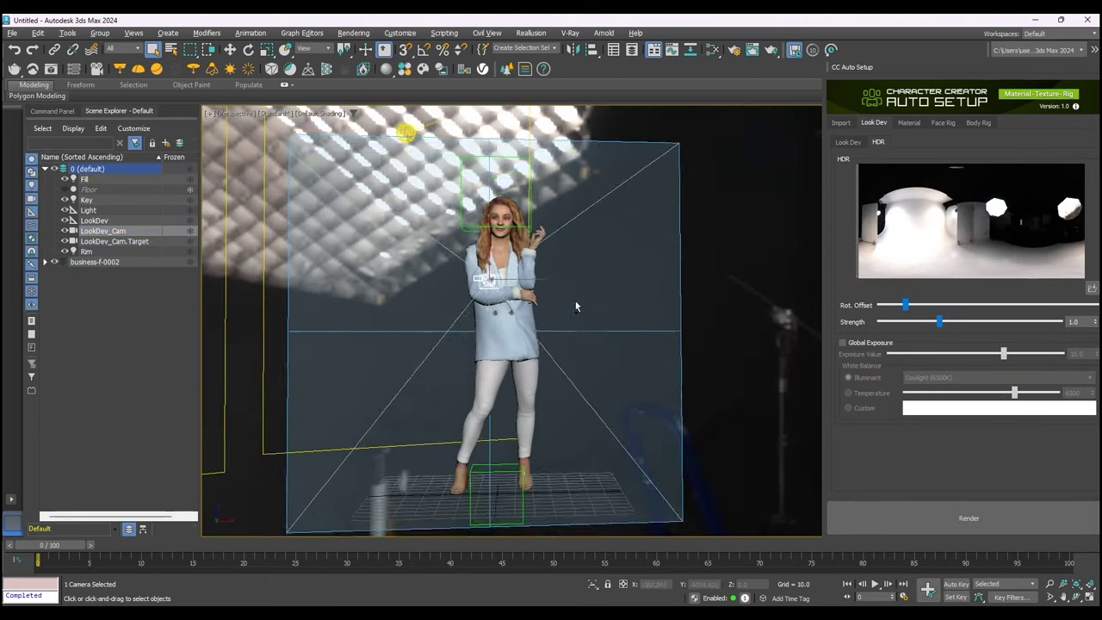
drag(905, 304, 927, 322)
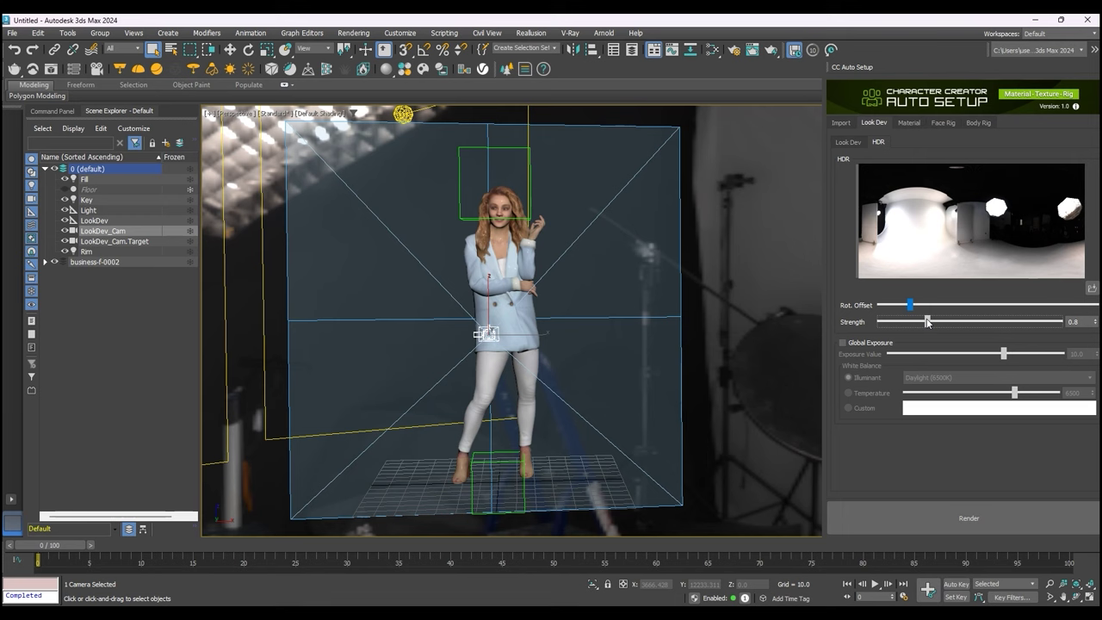
click(844, 343)
click(849, 141)
click(970, 392)
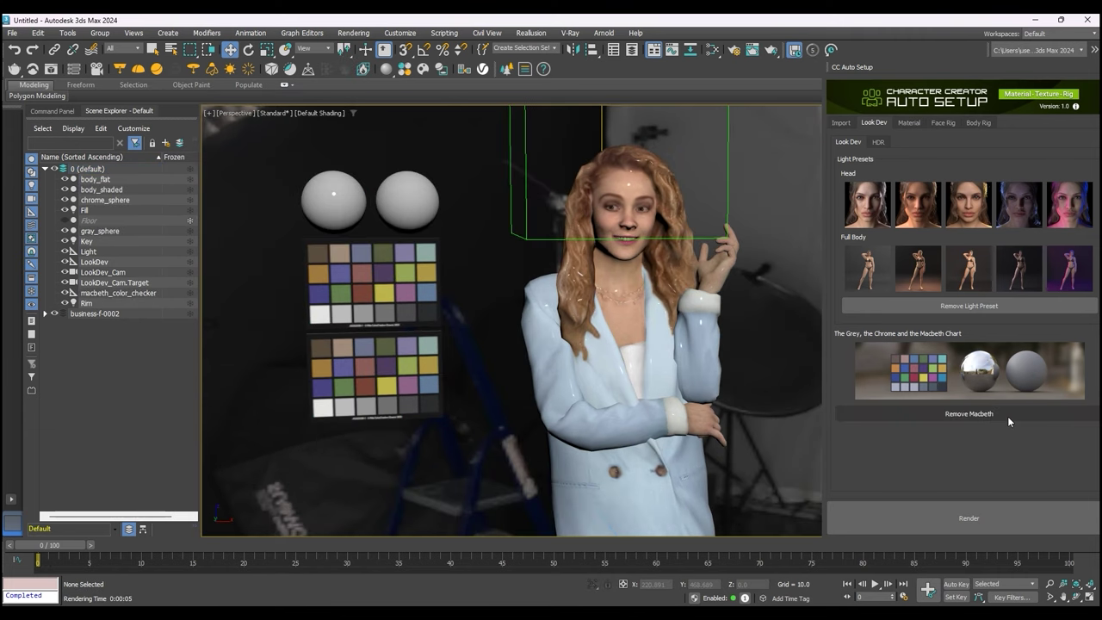
Step: Remove the Macbeth chart and spheres, then render the woman in Arnold from /LookDev/LookDev_Cam
click(1007, 416)
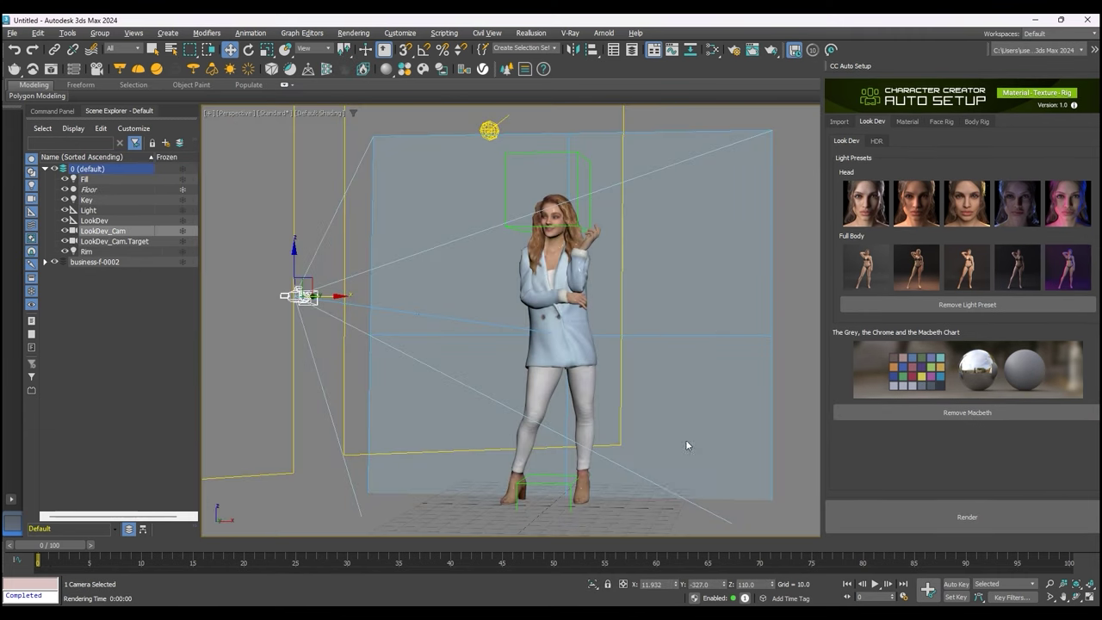
click(982, 521)
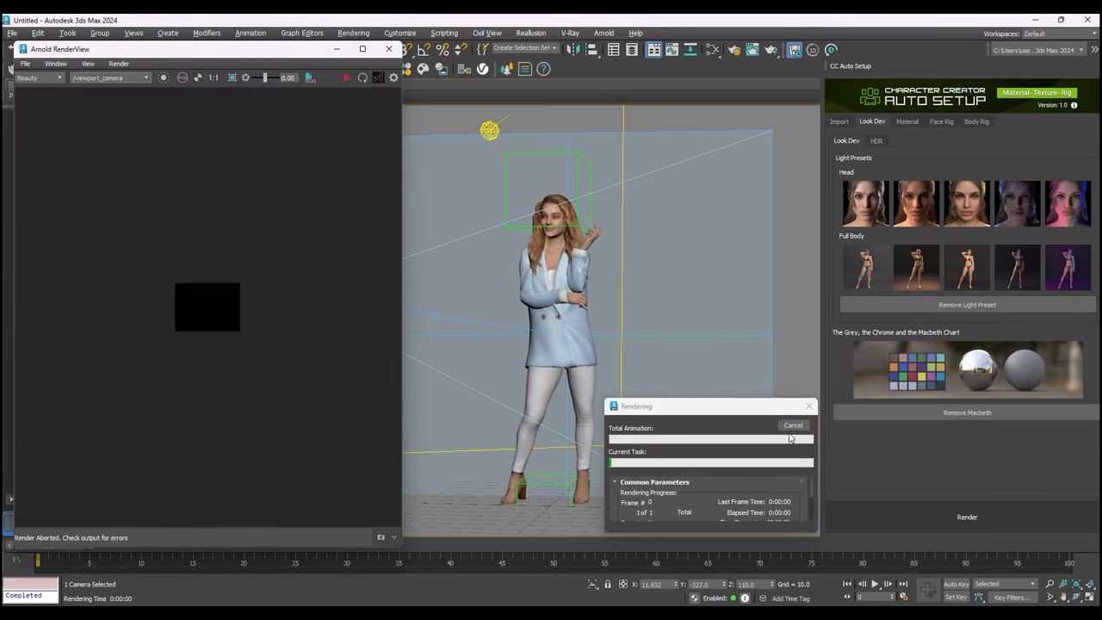
click(129, 77)
click(136, 100)
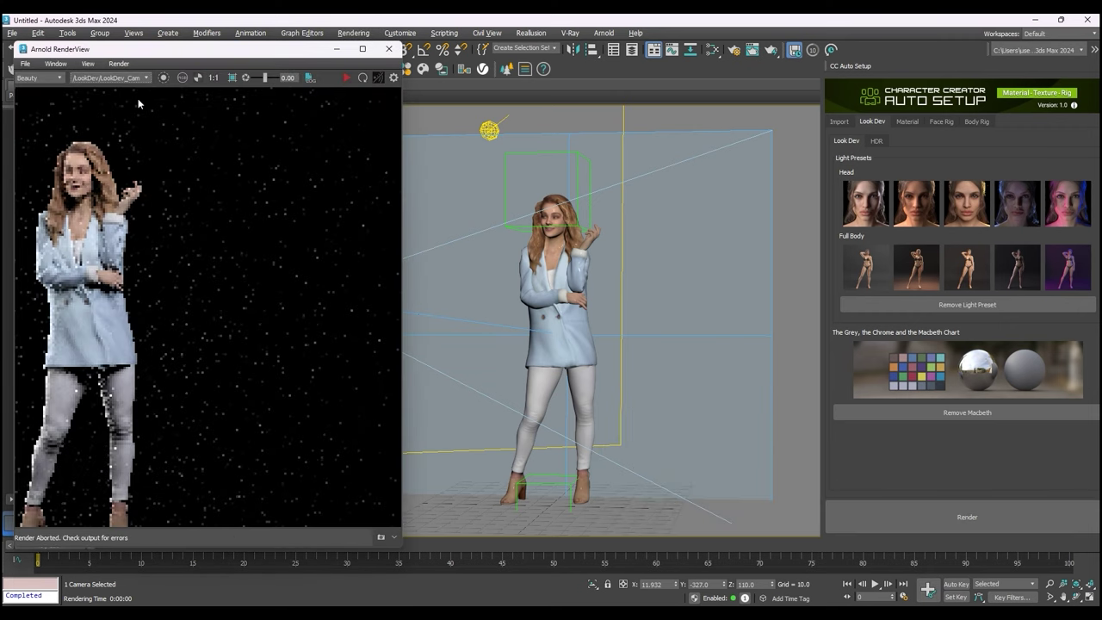
click(365, 79)
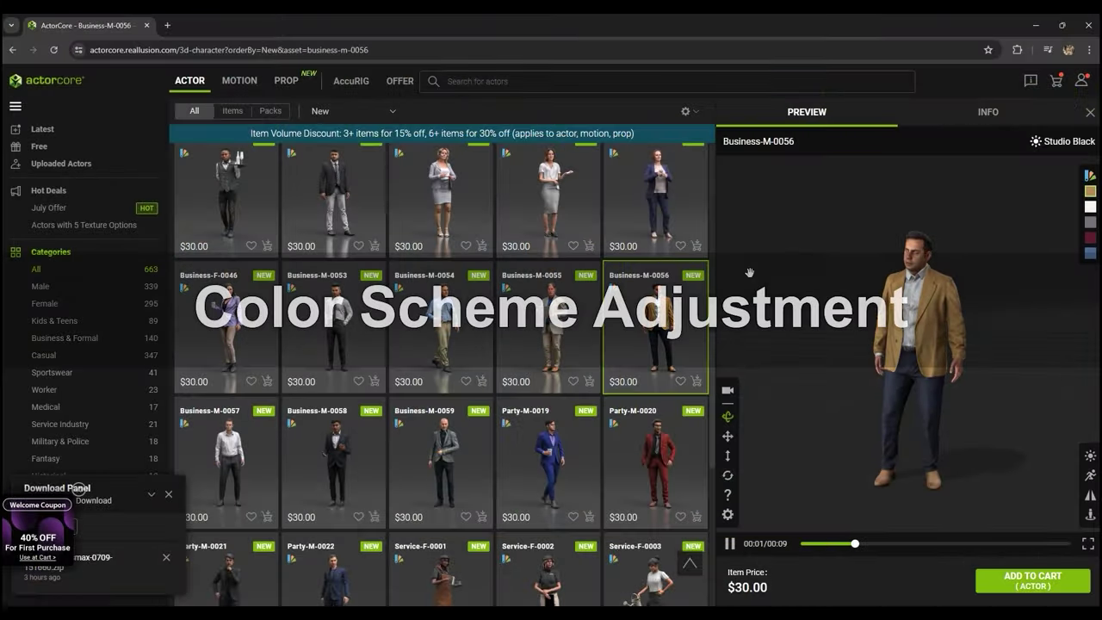
Step: Switch the Business-M-0056 outfit to the grey-red scheme, then to the blue scheme
click(1091, 223)
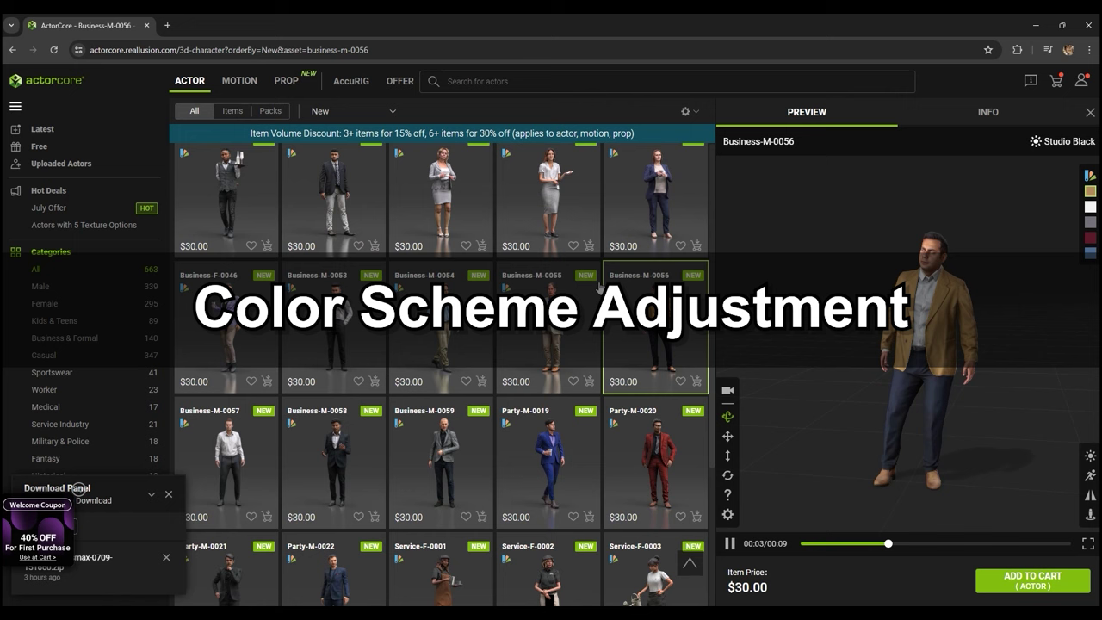
click(1091, 253)
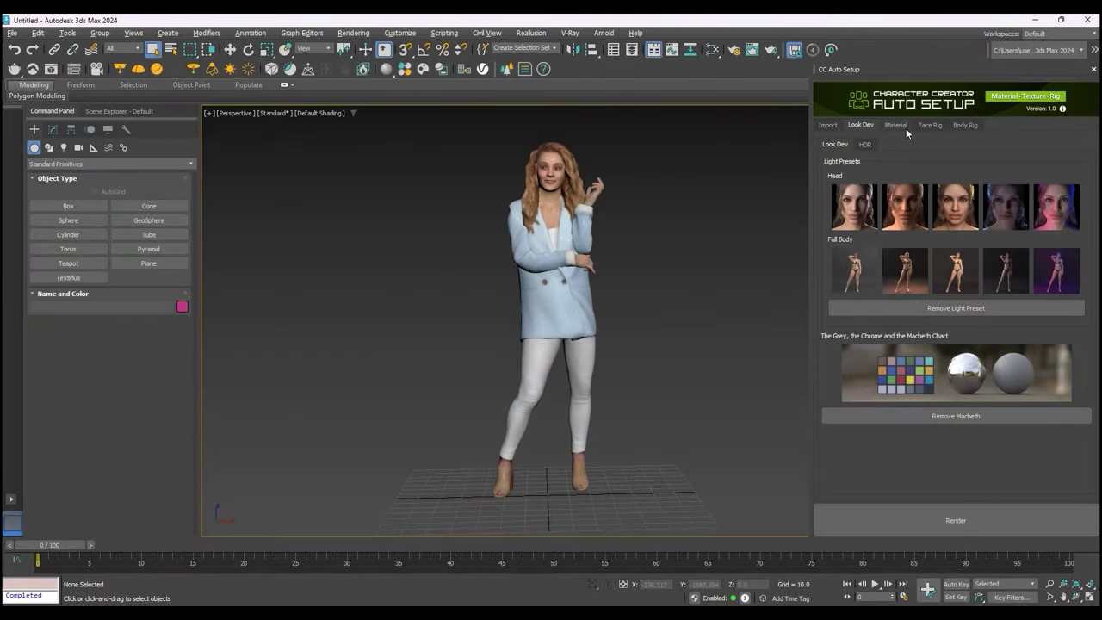
Step: Open the woman's Material settings and set her skin colour to light pink
click(899, 126)
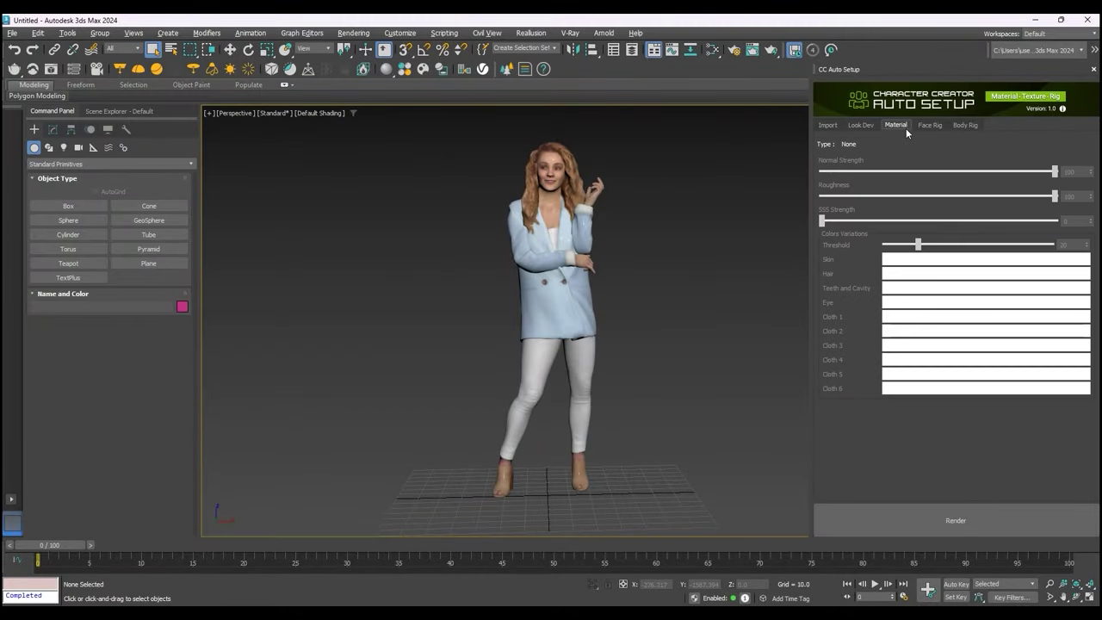
click(593, 194)
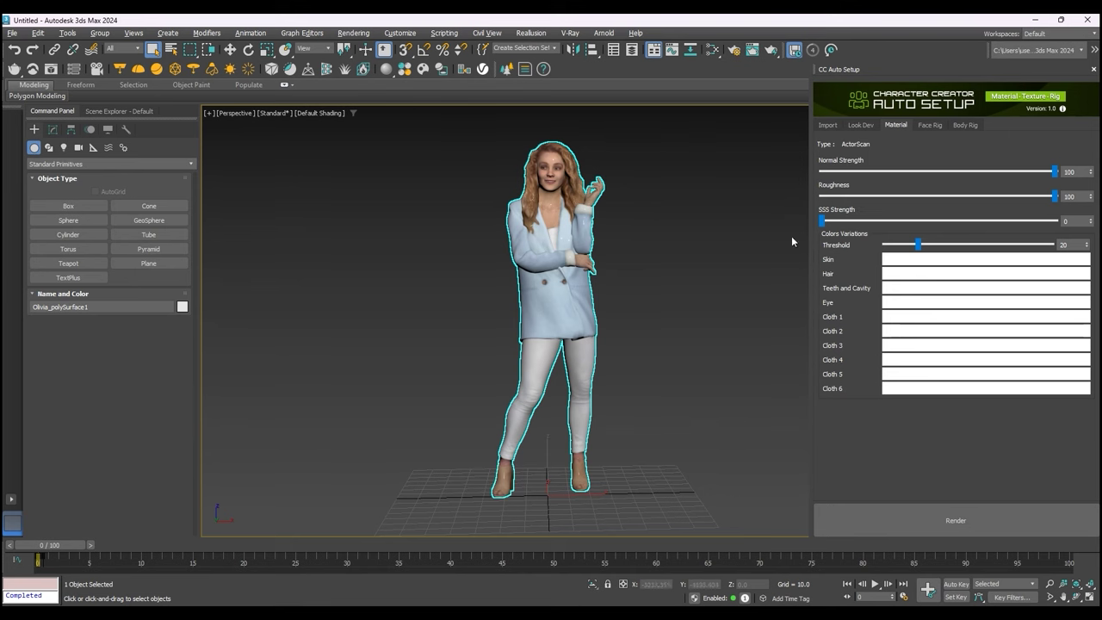
click(909, 259)
drag(587, 199, 285, 200)
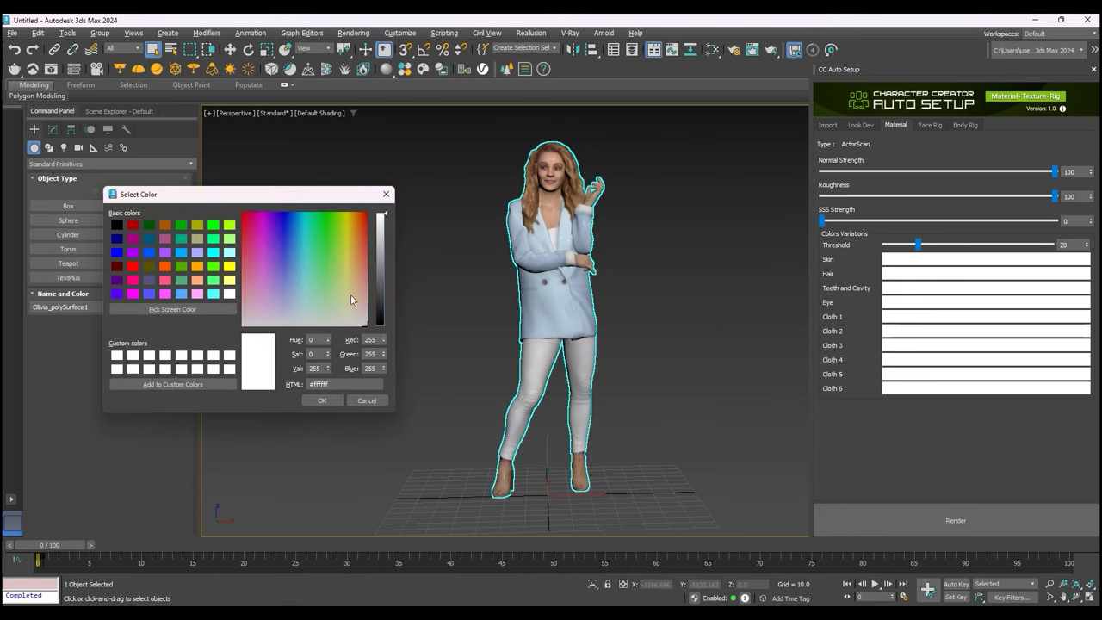
click(368, 315)
click(321, 401)
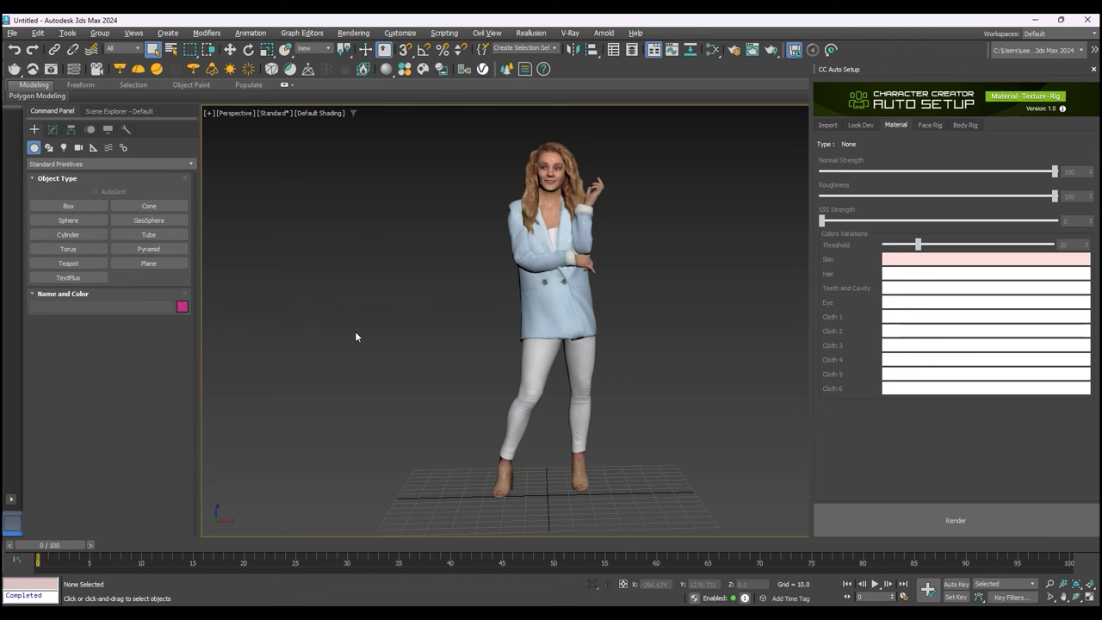
Step: Colour her hair blue and Cloth 1 orange
click(926, 300)
drag(612, 197, 295, 187)
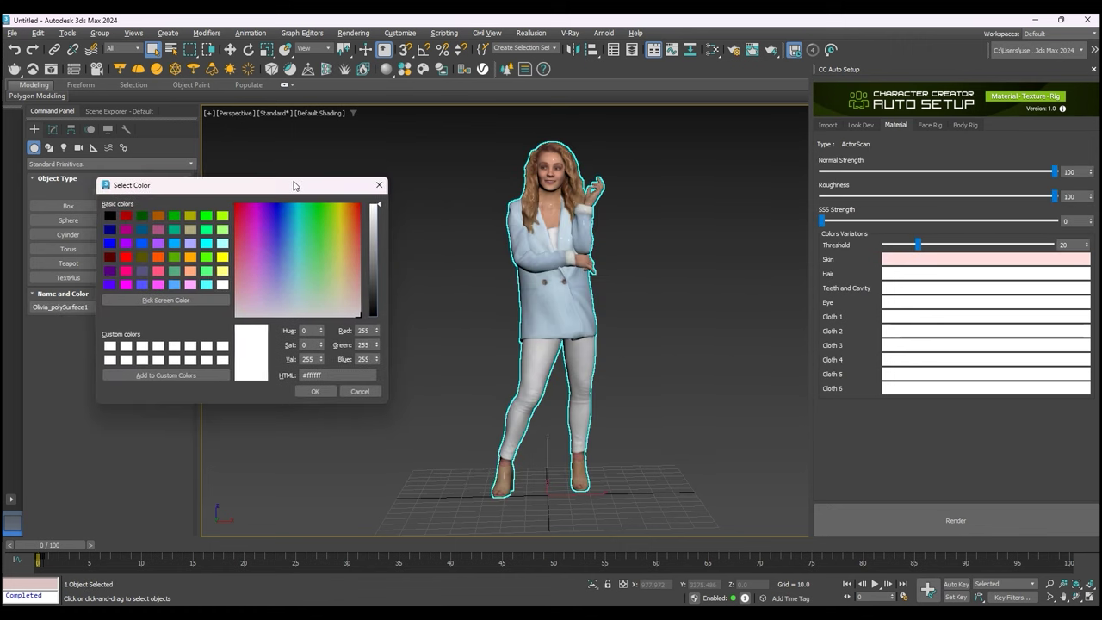
click(280, 246)
click(314, 390)
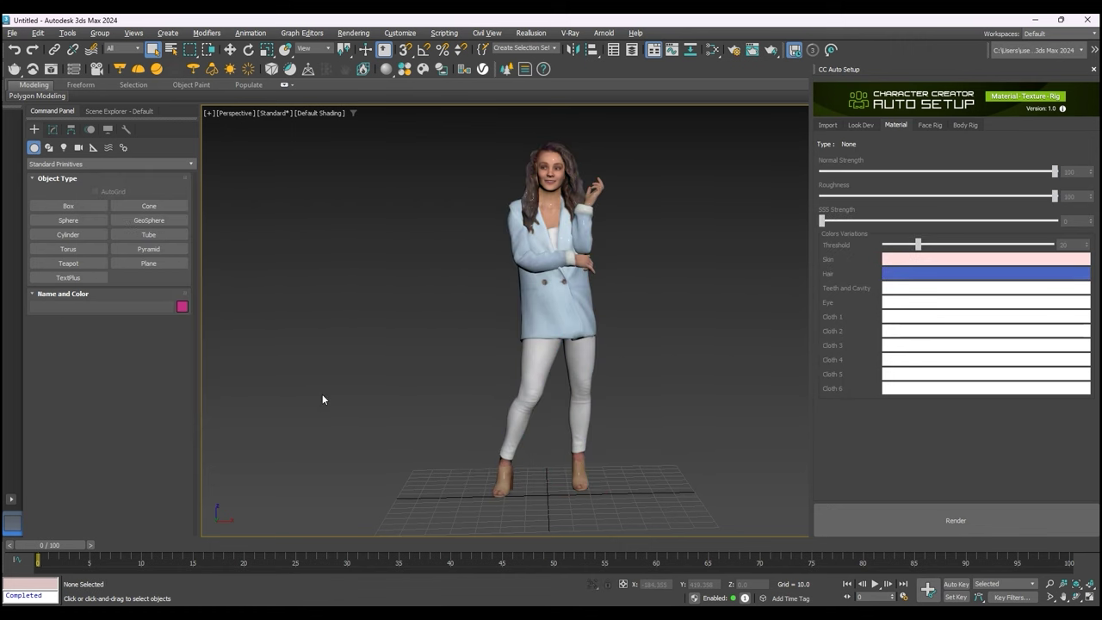
click(891, 287)
drag(617, 201, 300, 182)
click(345, 237)
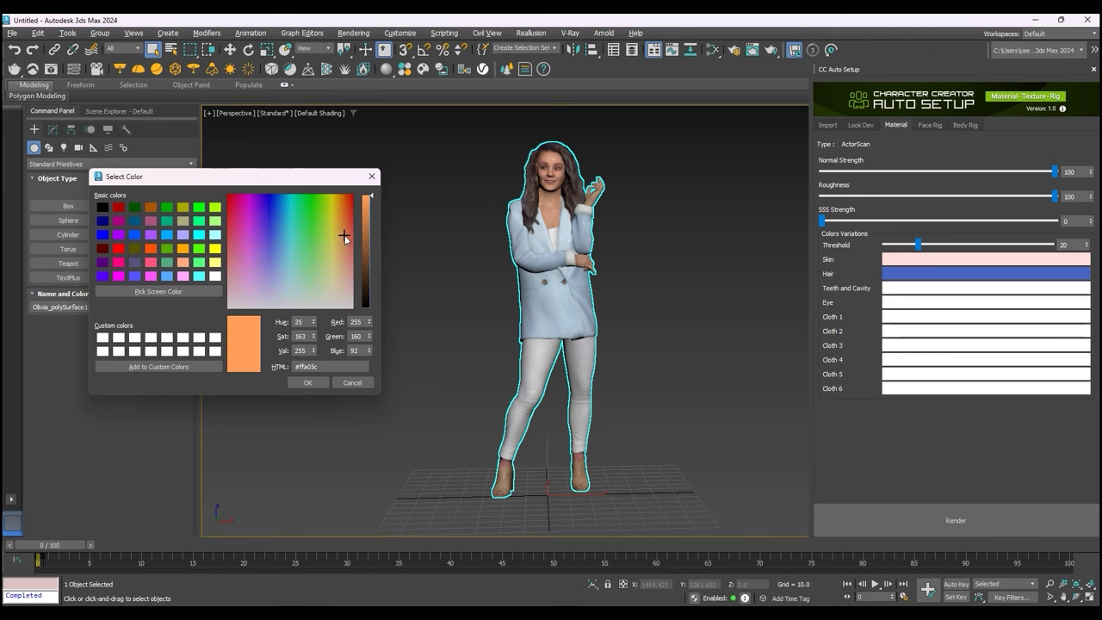
click(307, 382)
Step: Make Cloth 2 black, render her in Arnold, then select the businessman character
click(895, 330)
drag(616, 191, 306, 171)
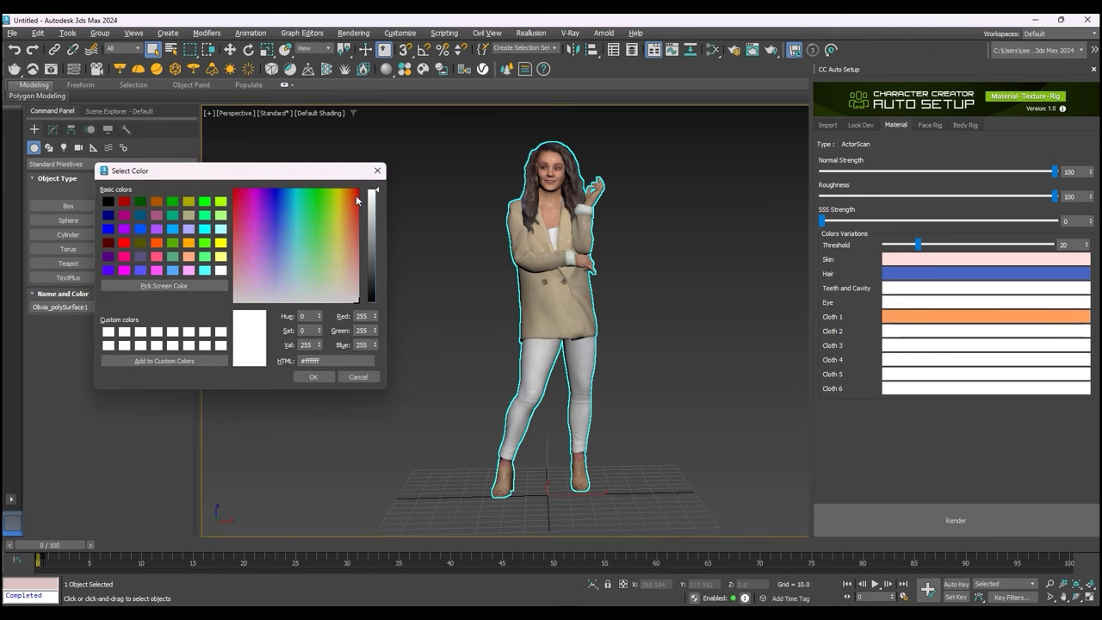
drag(372, 194, 360, 343)
click(314, 376)
click(923, 359)
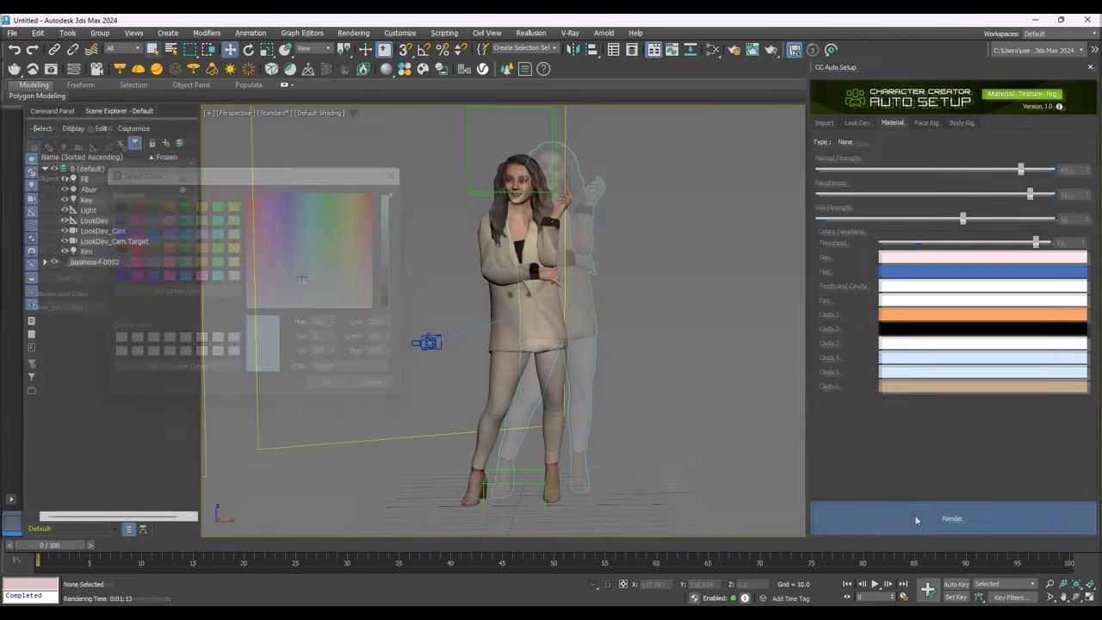
click(914, 515)
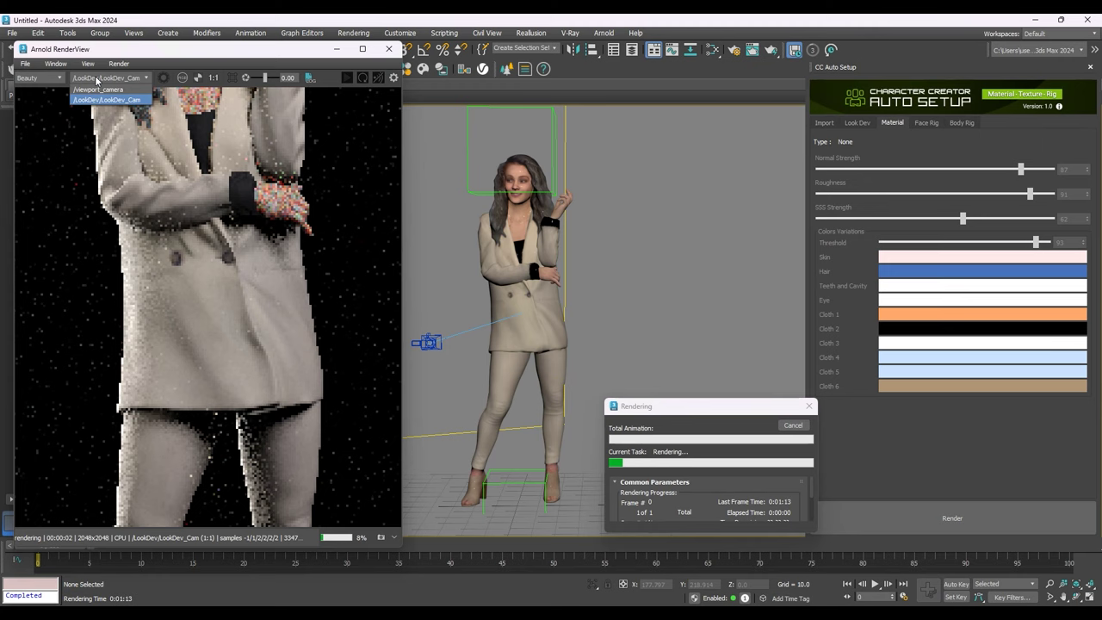
scroll(292, 319, down, 2)
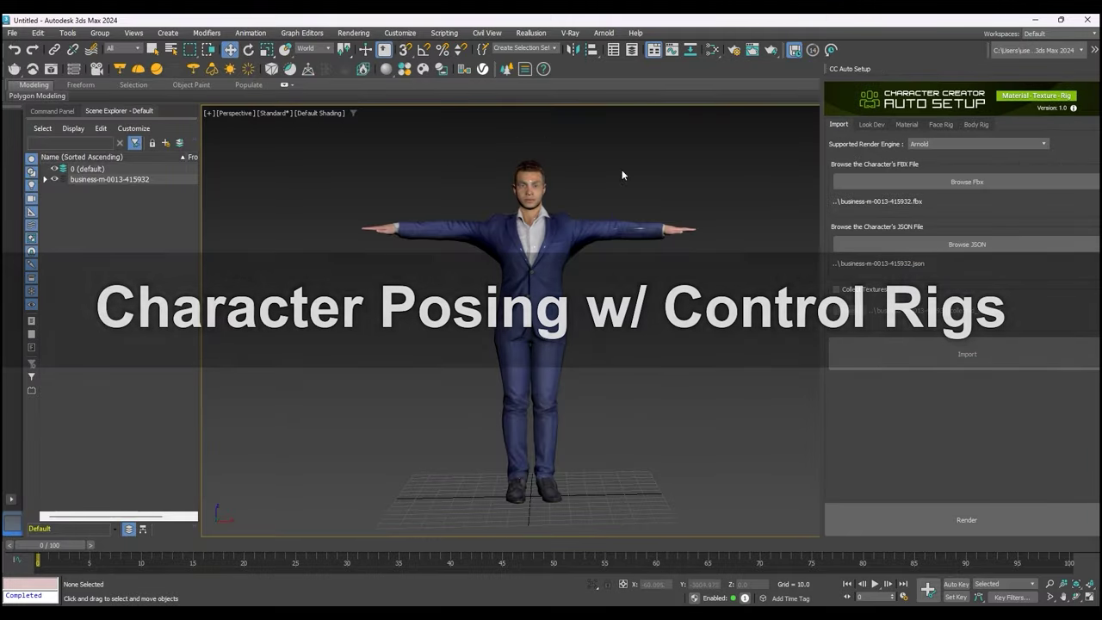
click(524, 226)
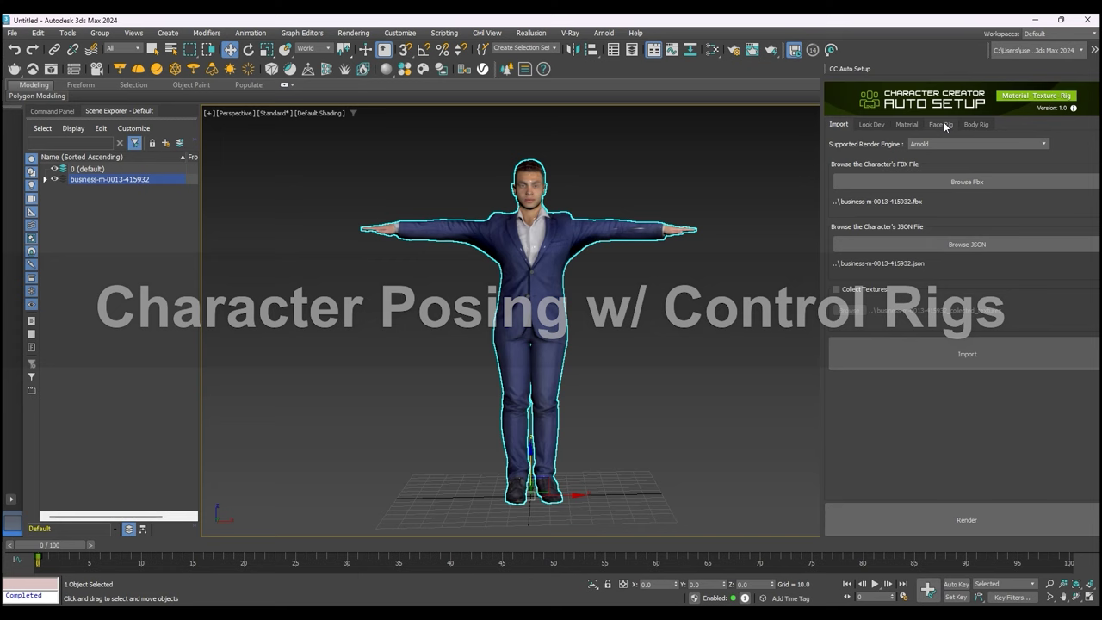
click(942, 125)
Step: Create a Biped rig on the businessman and select its Bip001 bones in the scene list
click(977, 125)
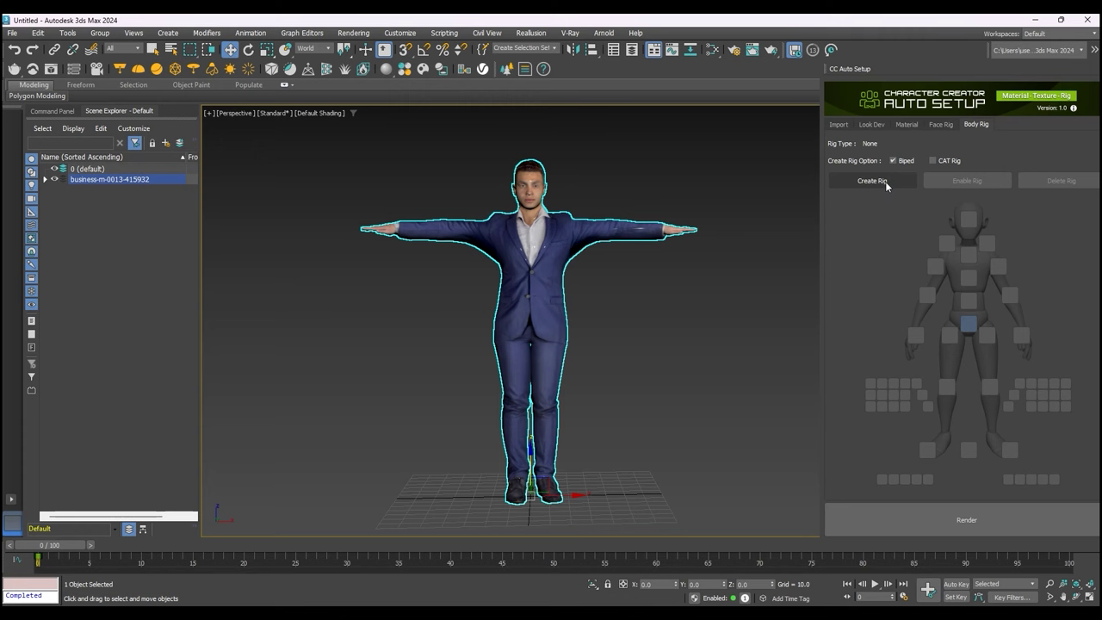
click(858, 185)
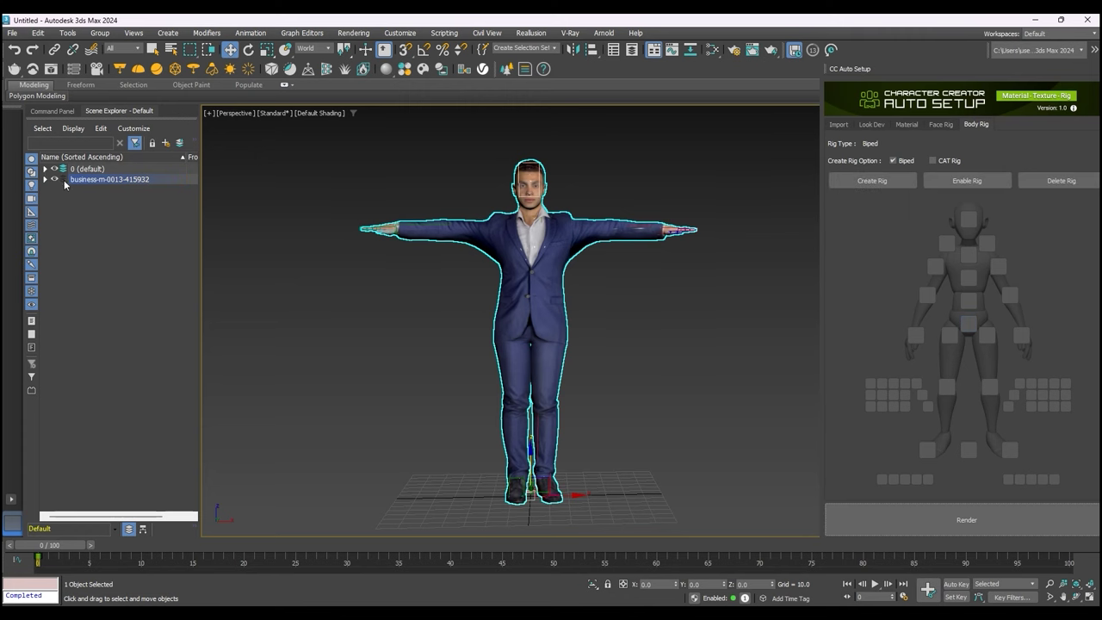
click(45, 170)
click(116, 179)
scroll(129, 345, down, 10)
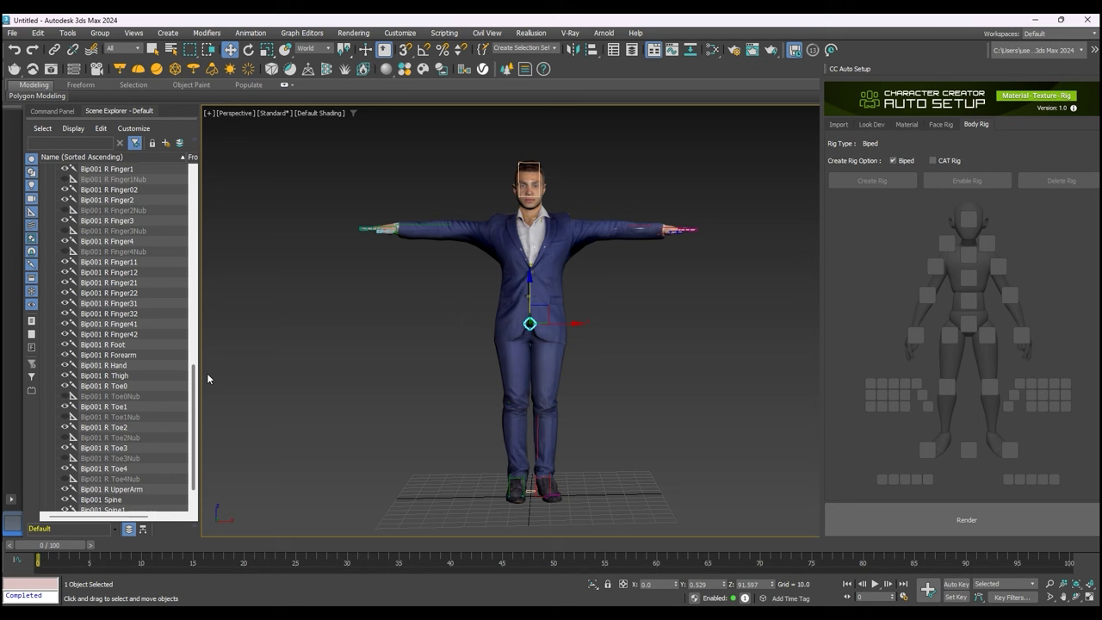
shift+click(135, 489)
alt+middle_drag(442, 402, 456, 321)
Step: Enable the Biped rig and try picking neck, spine, arm, leg, foot and finger bones
click(456, 321)
click(519, 284)
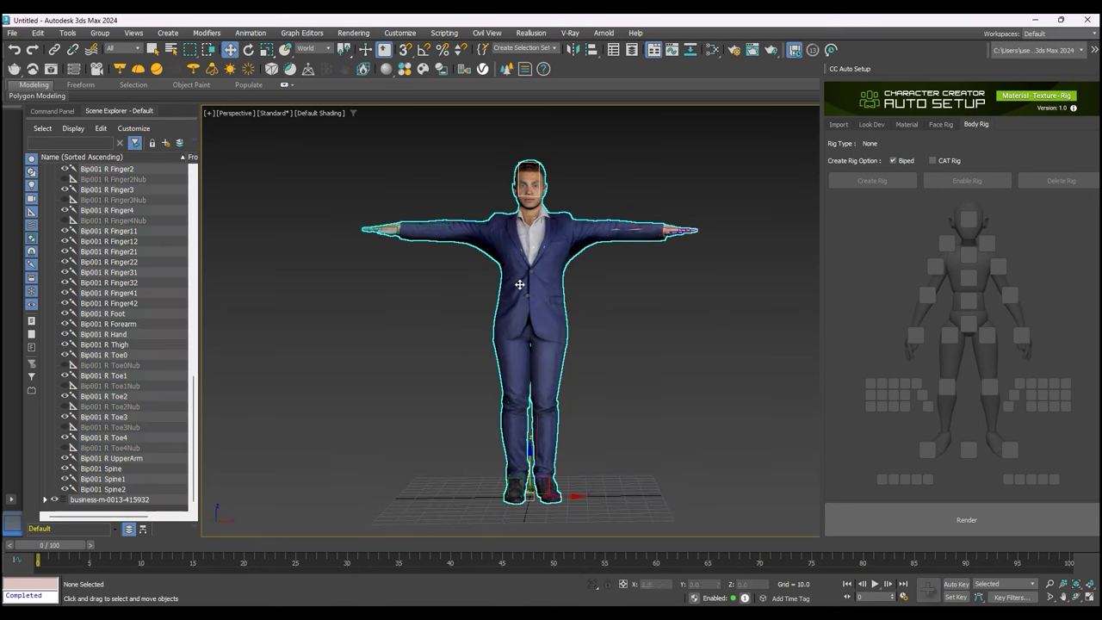
click(968, 183)
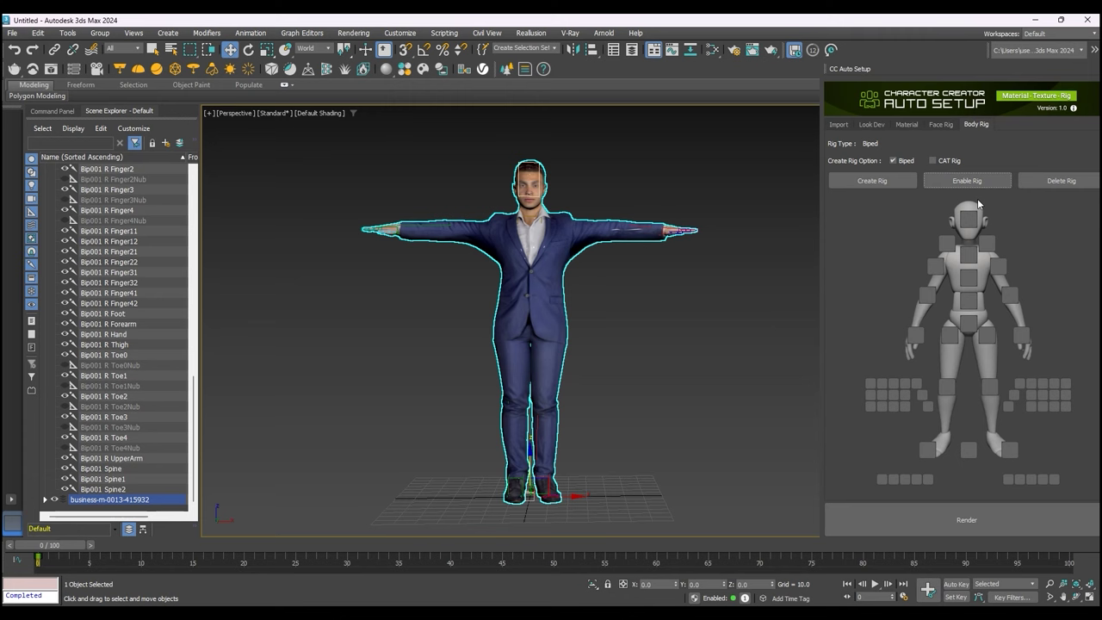
click(965, 258)
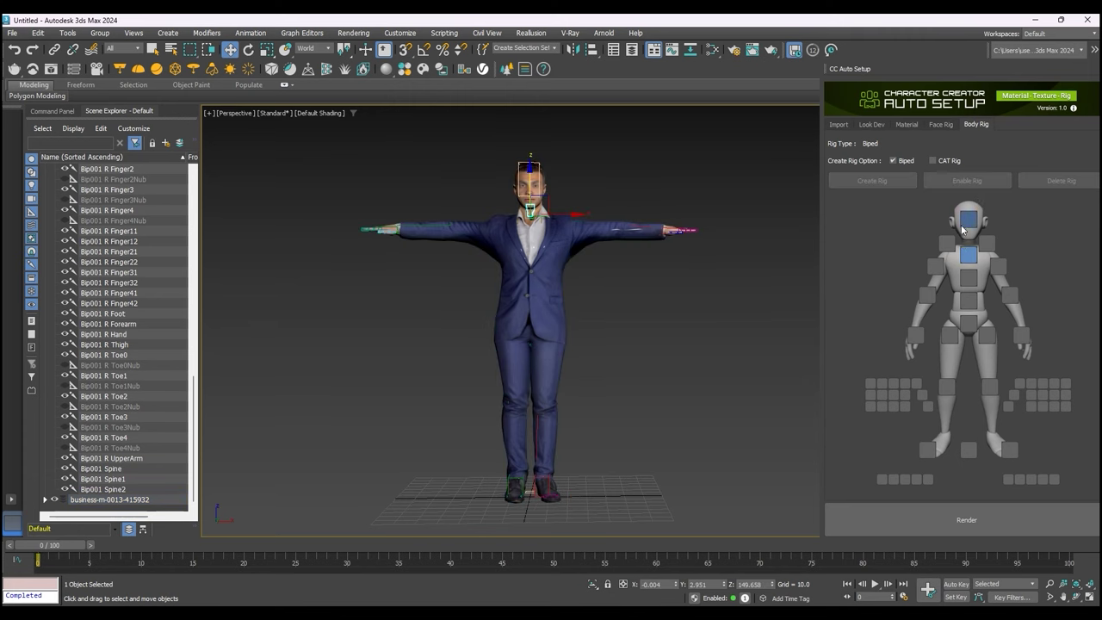
click(967, 278)
click(998, 267)
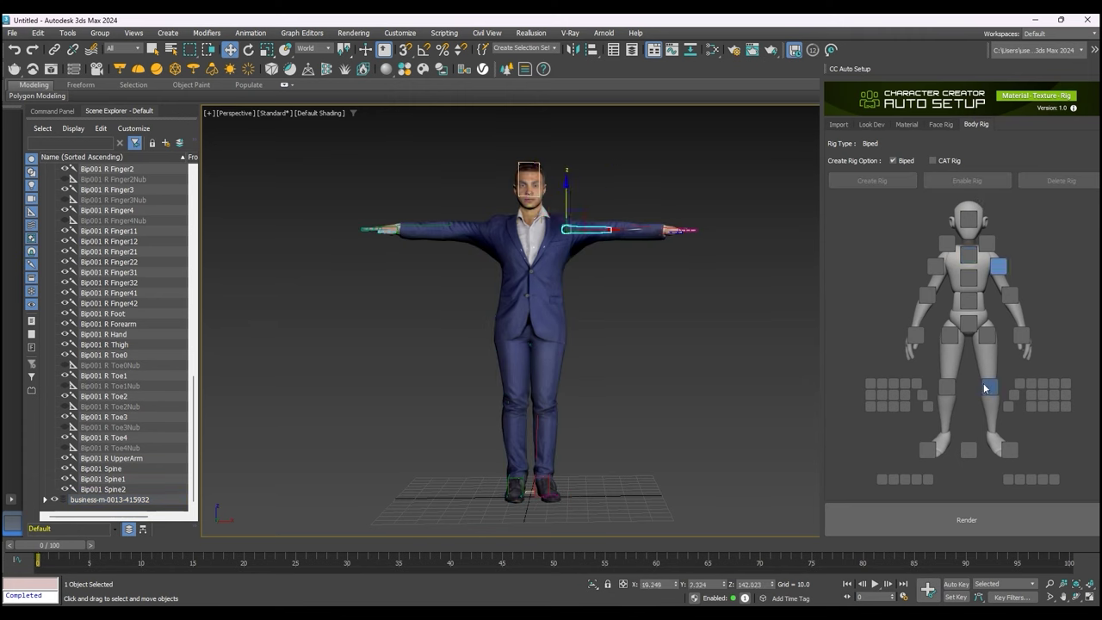
click(987, 389)
click(928, 449)
click(893, 394)
click(893, 406)
click(870, 405)
click(893, 384)
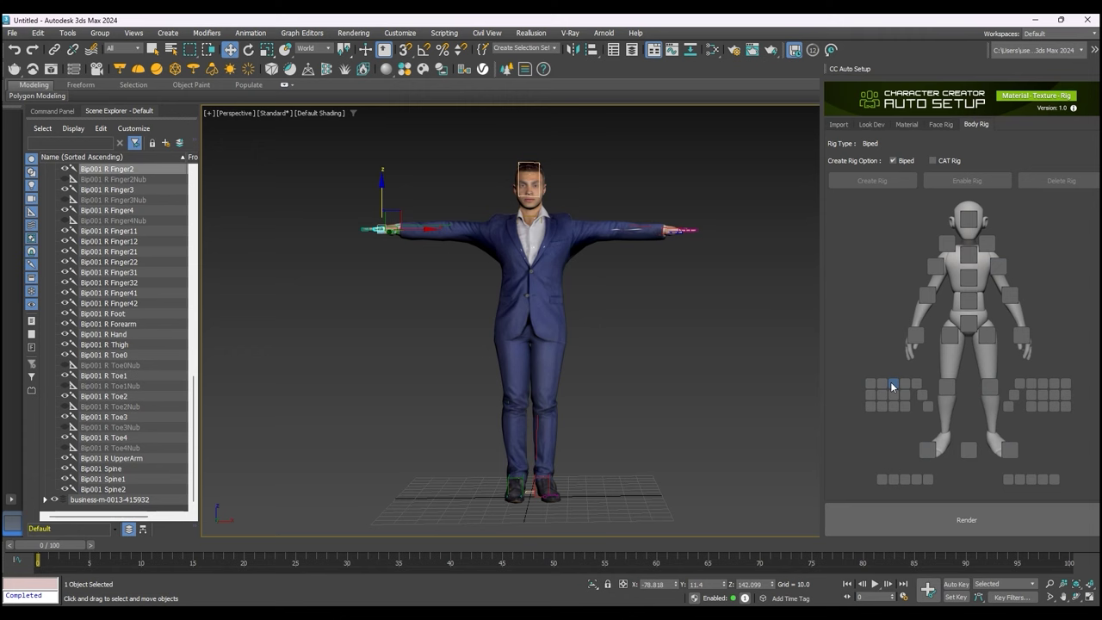
Step: Open the biped's Motion parameters, pick the feet and pelvis, and choose Body Vertical
click(53, 111)
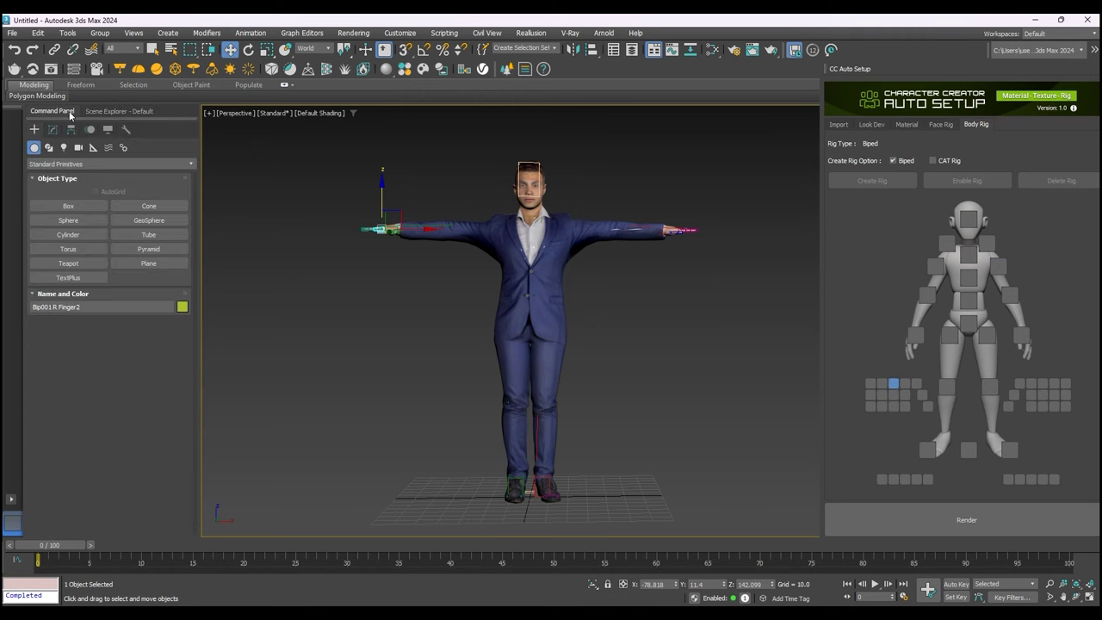
click(90, 130)
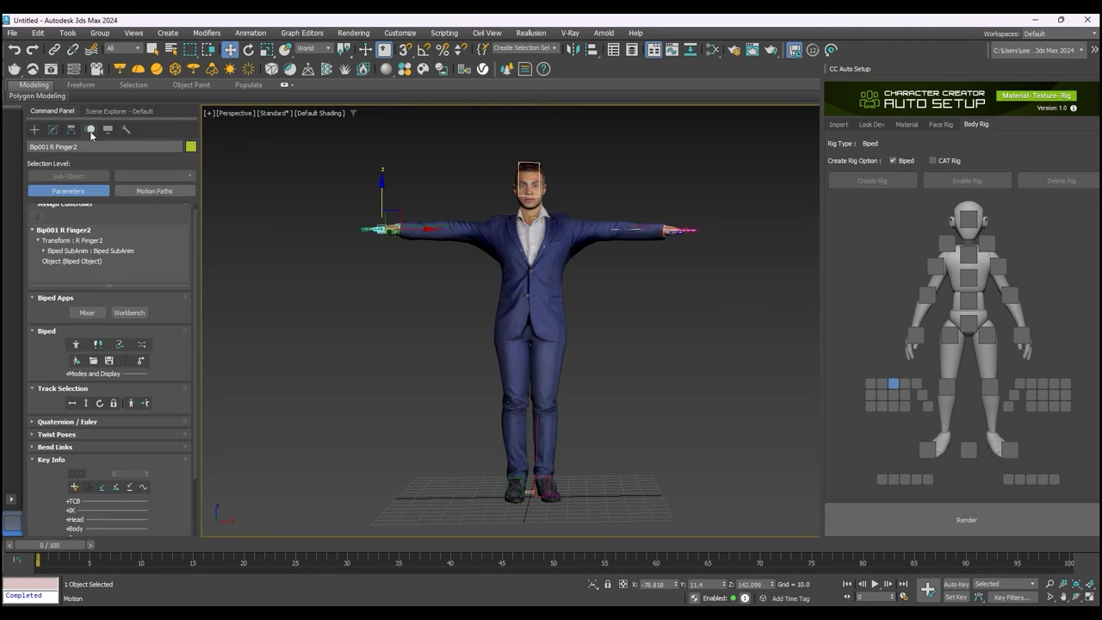
scroll(194, 258, down, 3)
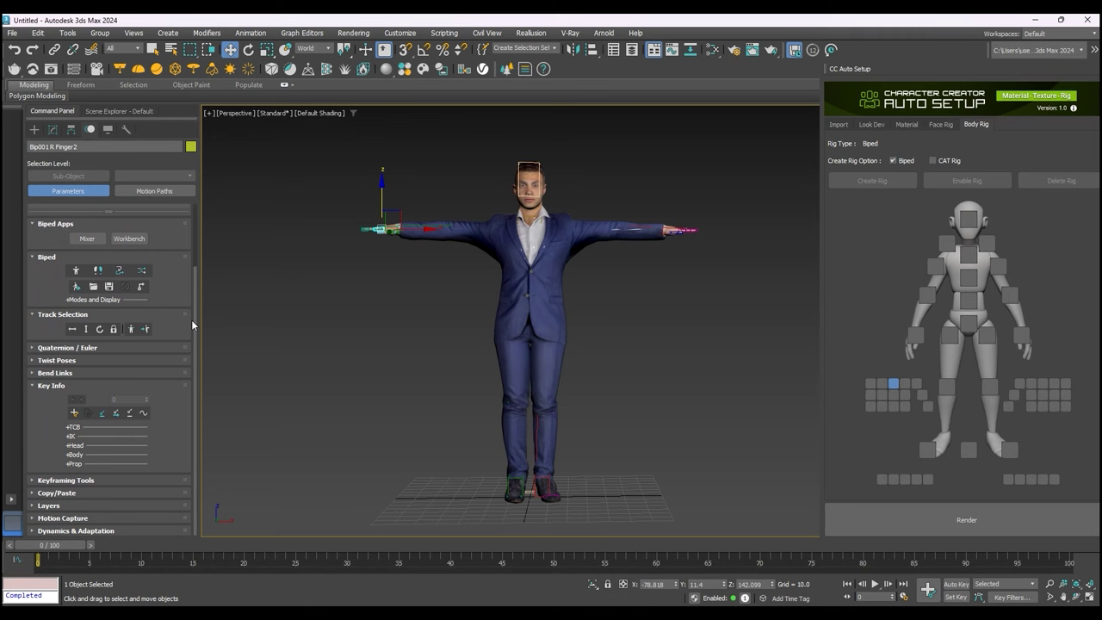
click(930, 454)
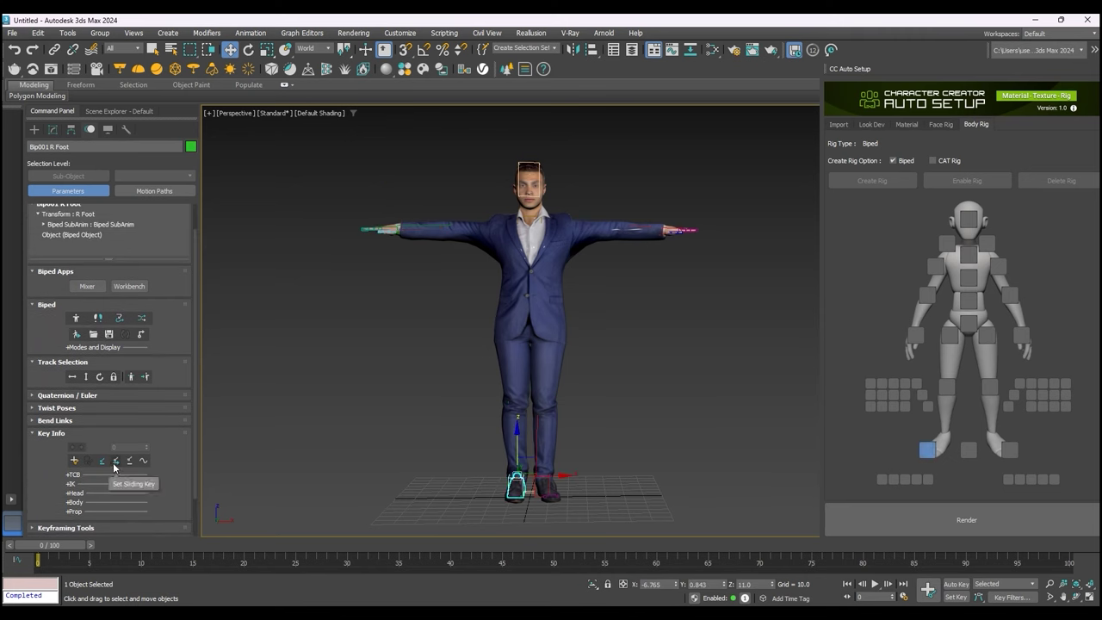
click(1009, 451)
click(970, 324)
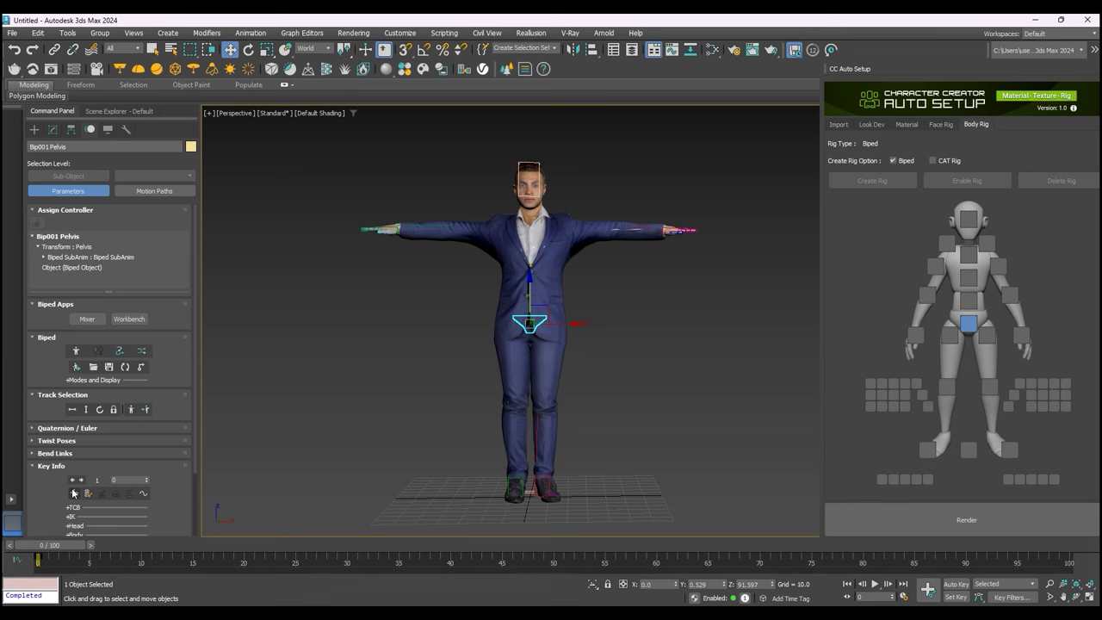
click(85, 409)
scroll(594, 283, up, 5)
Step: Lift the left foot to bend the knee and rotate it 35.52° about X
alt+middle_drag(614, 315, 698, 281)
click(538, 455)
mouse_move(552, 392)
mouse_down()
mouse_move(552, 269)
mouse_move(546, 382)
mouse_up()
scroll(546, 381, up, 5)
key(e)
drag(551, 284, 571, 327)
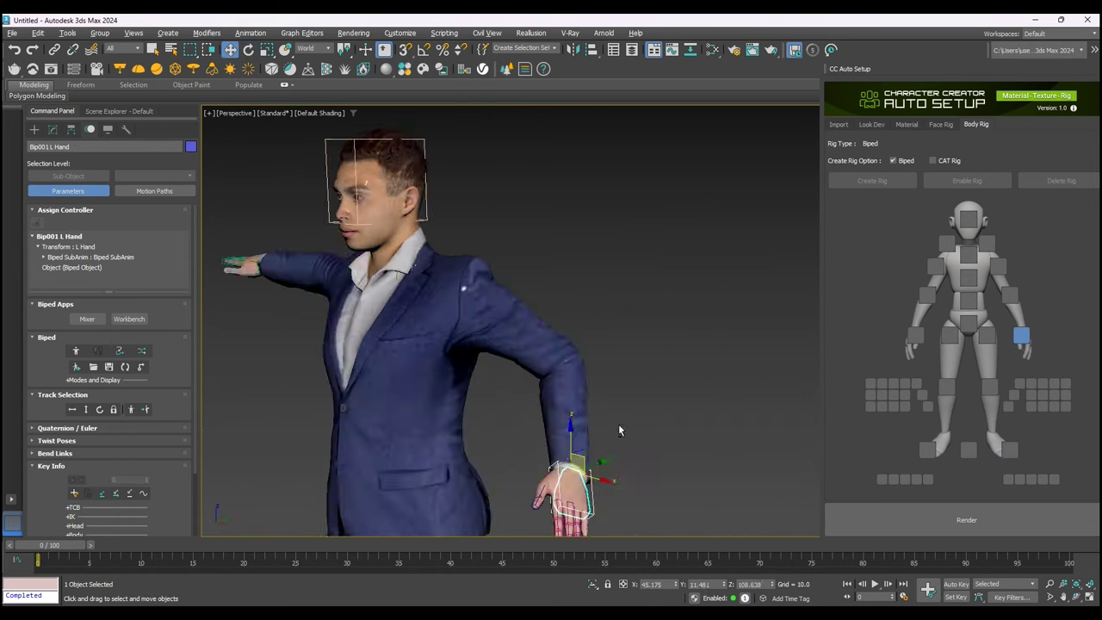
Step: Delete the Biped rig and build a CAT rig on the businessman instead
key(e)
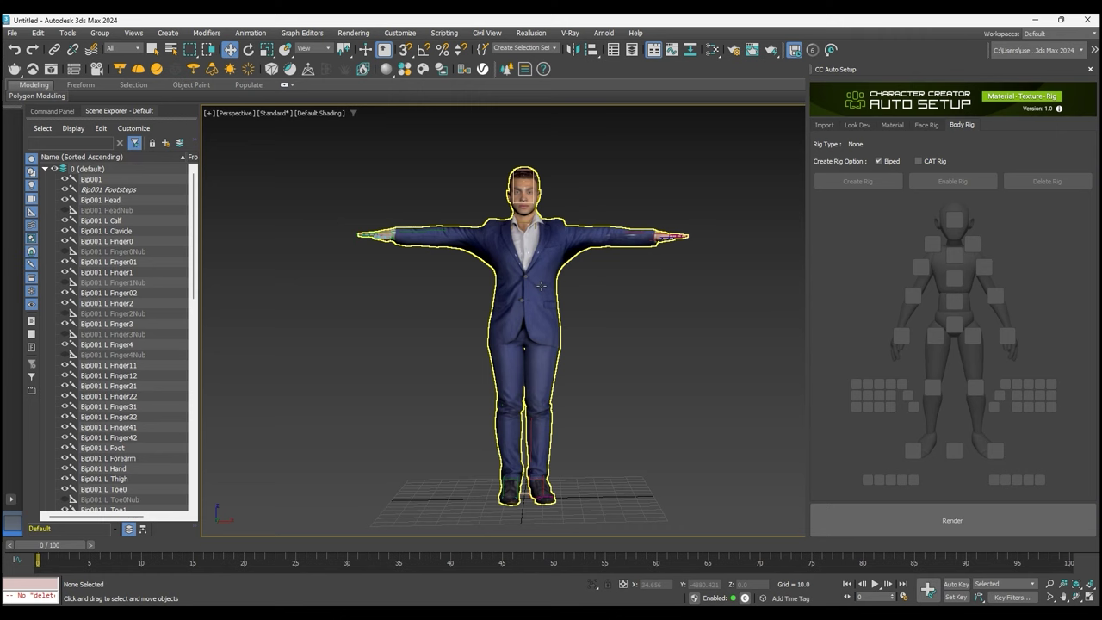
click(520, 275)
click(1034, 185)
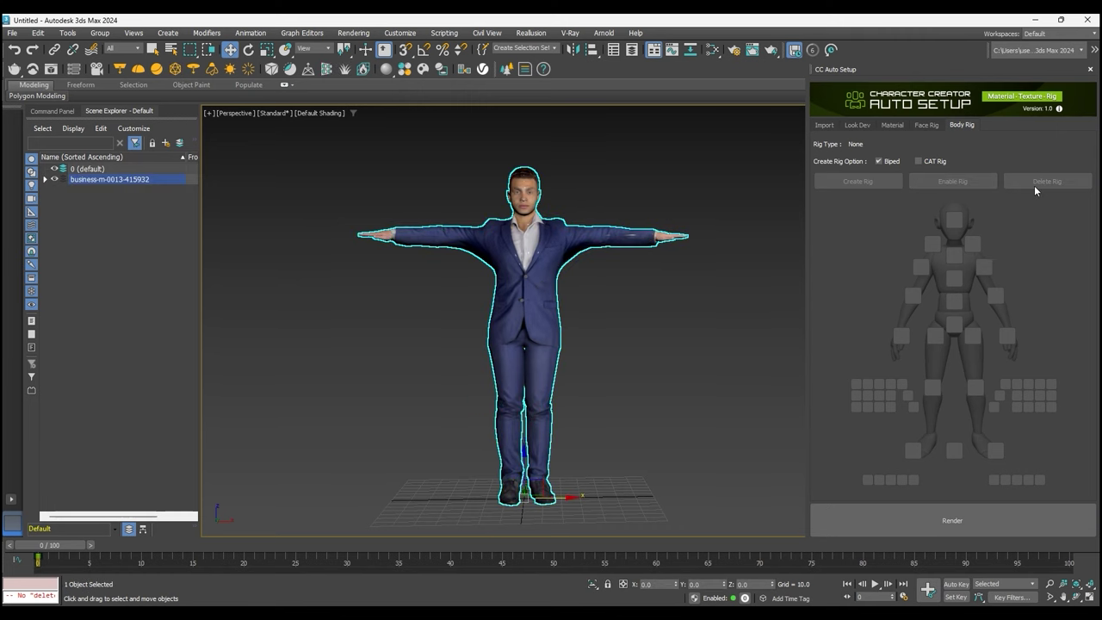
click(127, 210)
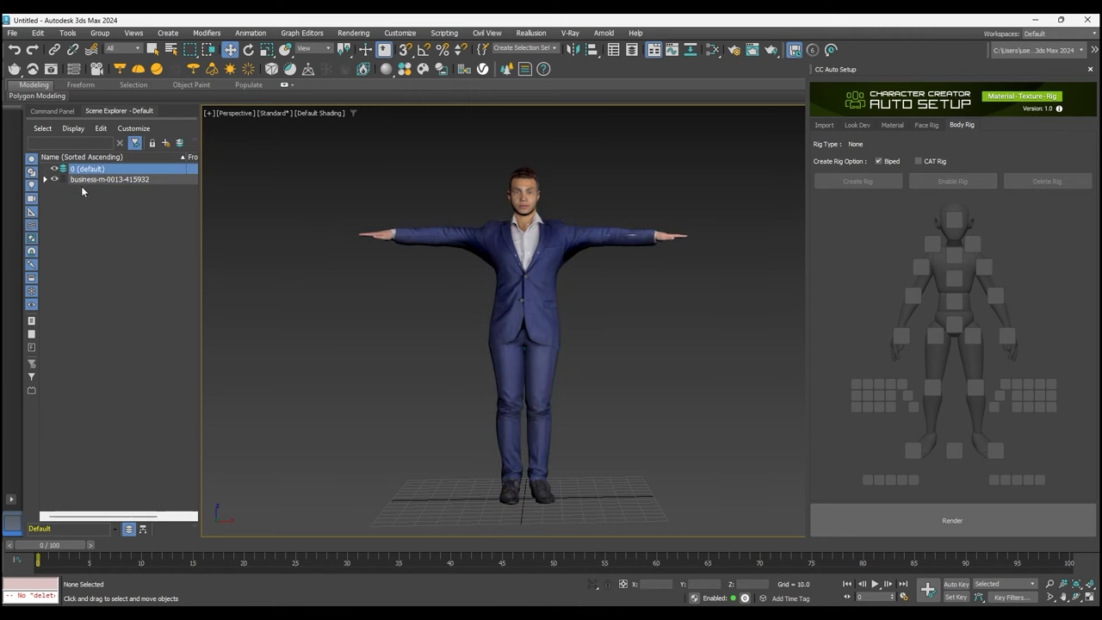
click(542, 242)
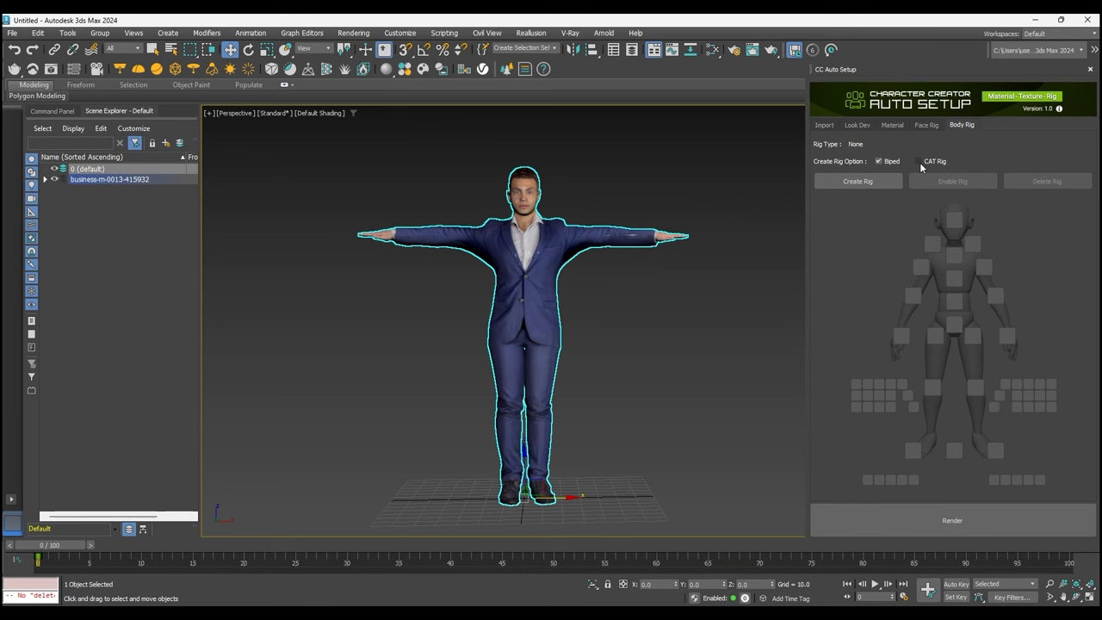
click(849, 184)
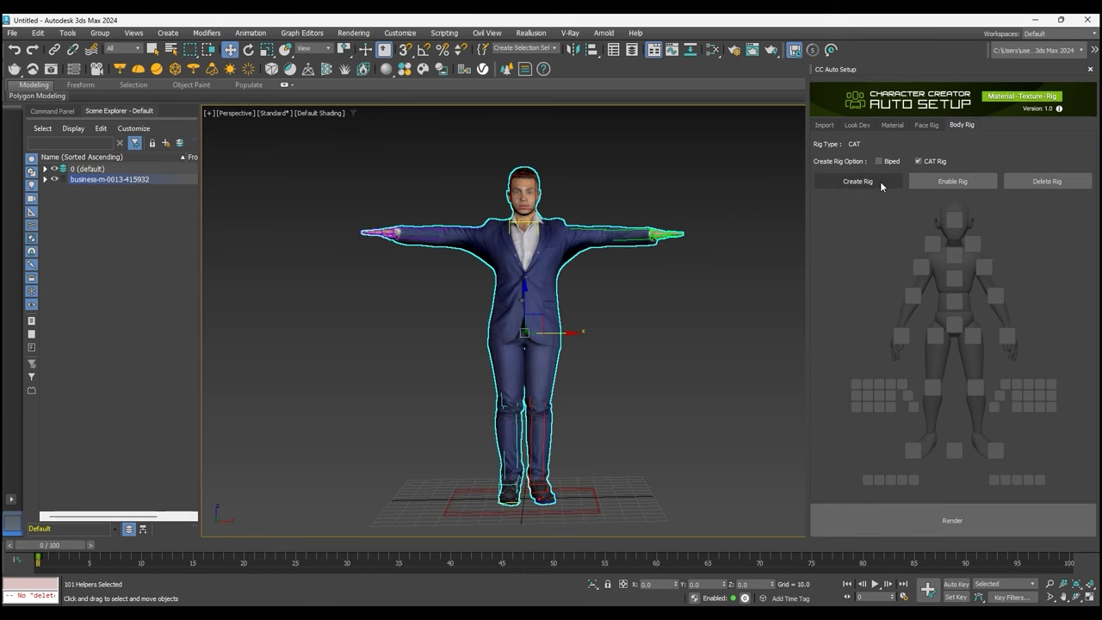
Step: Select the CC3_ bones through CC3_Spine3 in the scene list, then reselect the character mesh
click(46, 169)
drag(193, 215, 201, 157)
click(103, 179)
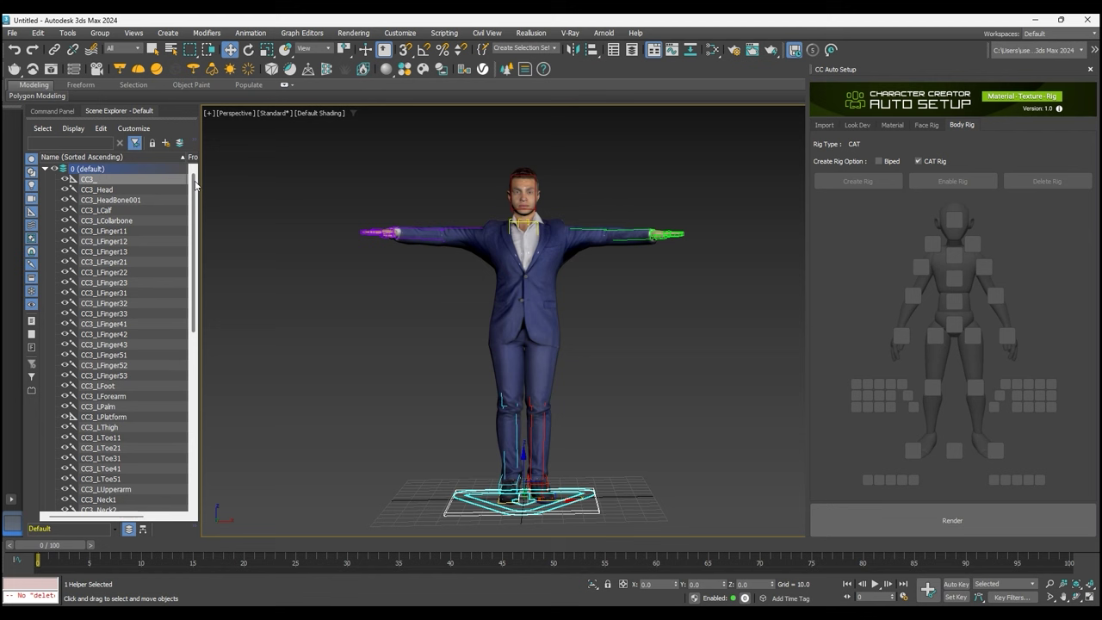
scroll(126, 487, down, 10)
shift+click(118, 491)
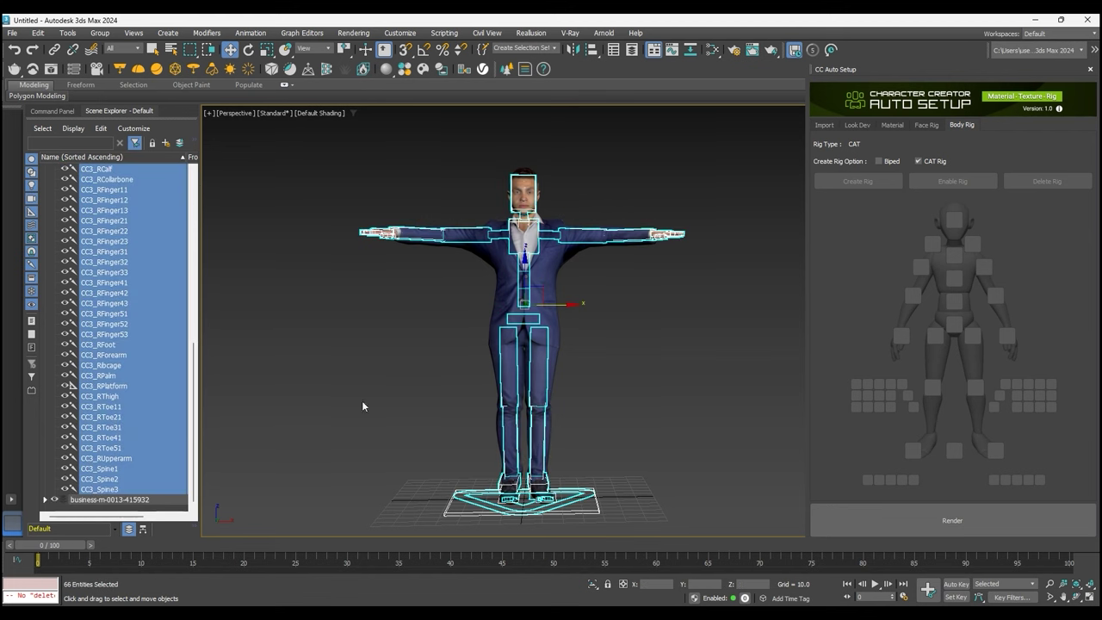
alt+middle_drag(622, 308, 232, 311)
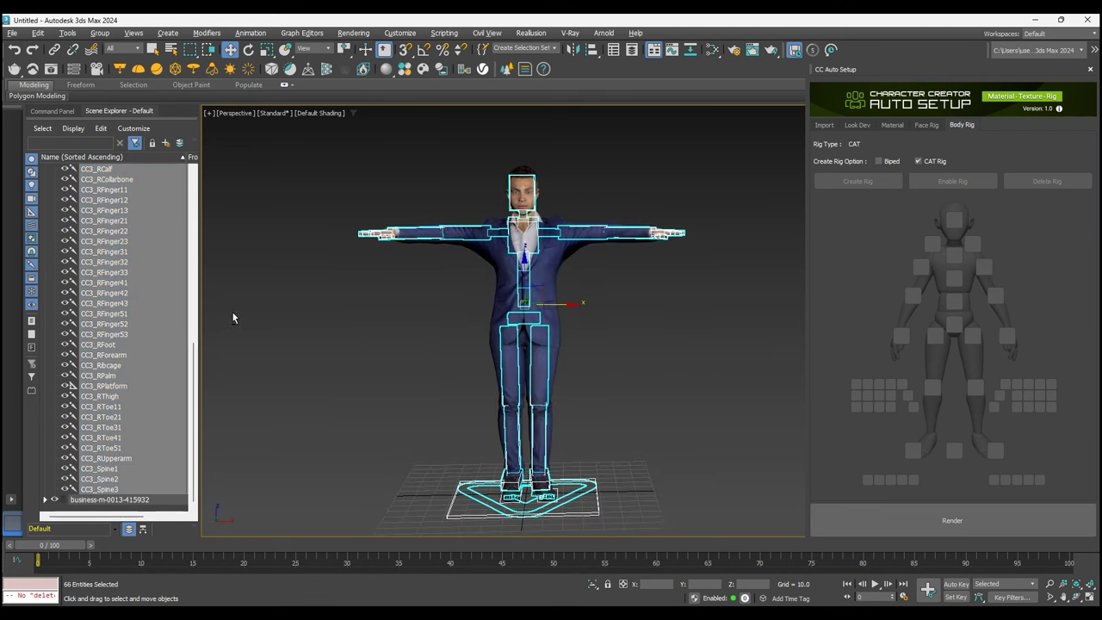
click(250, 306)
click(413, 232)
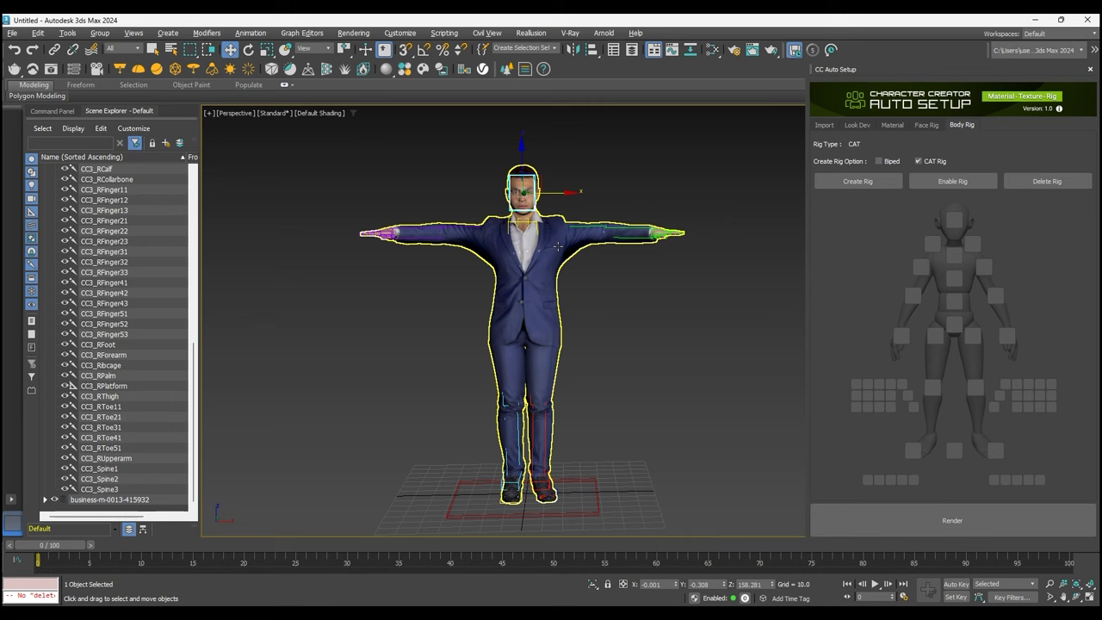
Step: Enable the CAT rig, pick spine, leg, foot and palm bones, and raise CC3_LFoot
click(973, 181)
click(954, 255)
click(954, 278)
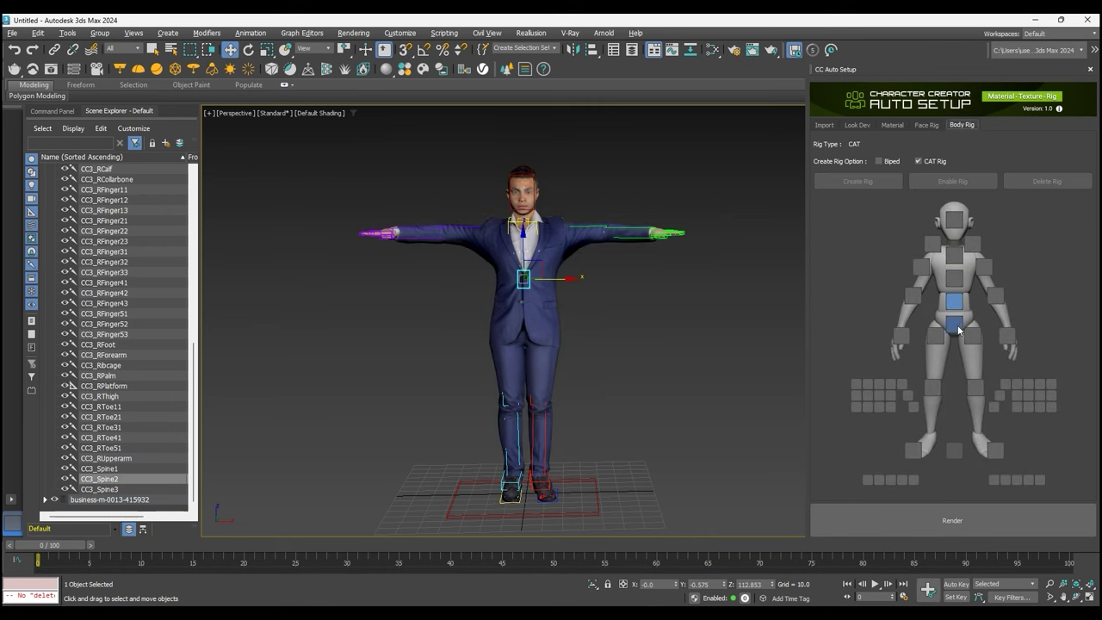
click(934, 336)
click(912, 450)
click(1008, 339)
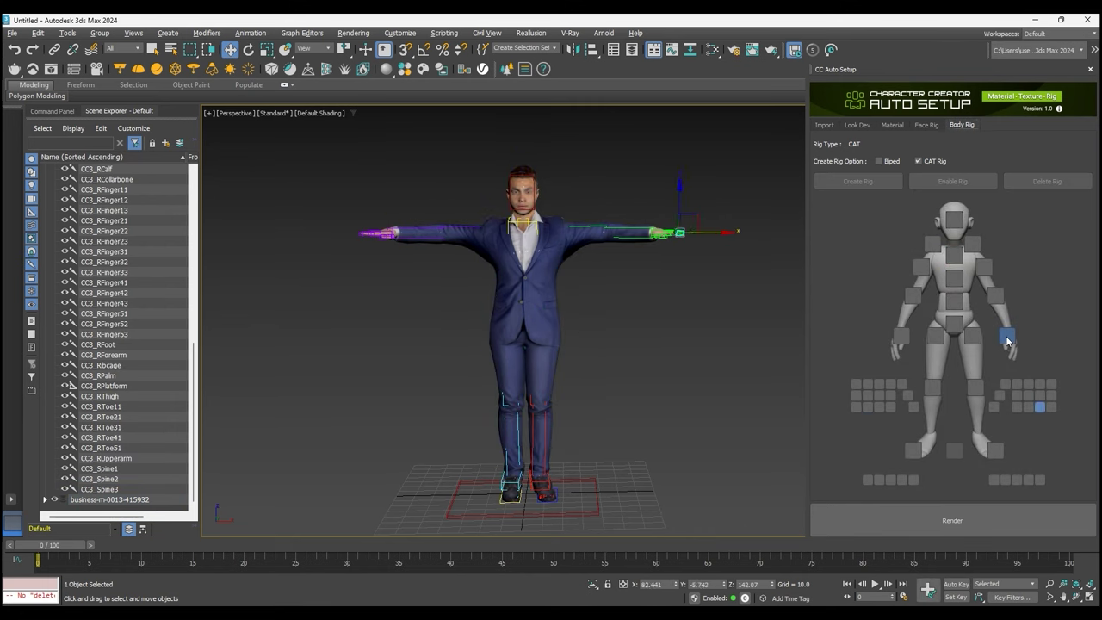
click(51, 111)
scroll(61, 346, down, 5)
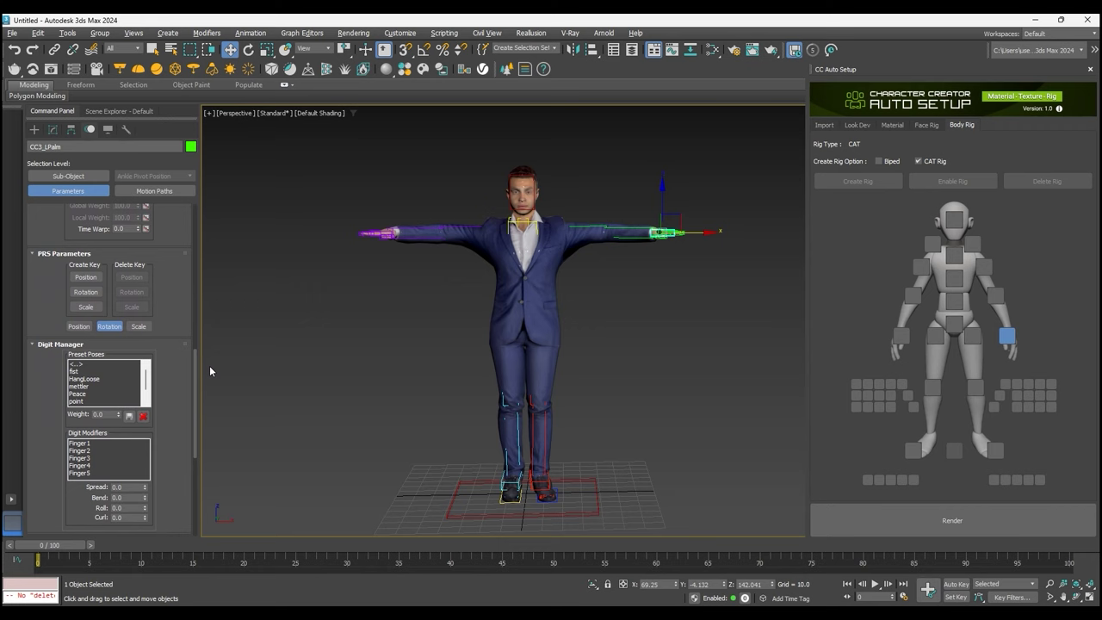
click(956, 324)
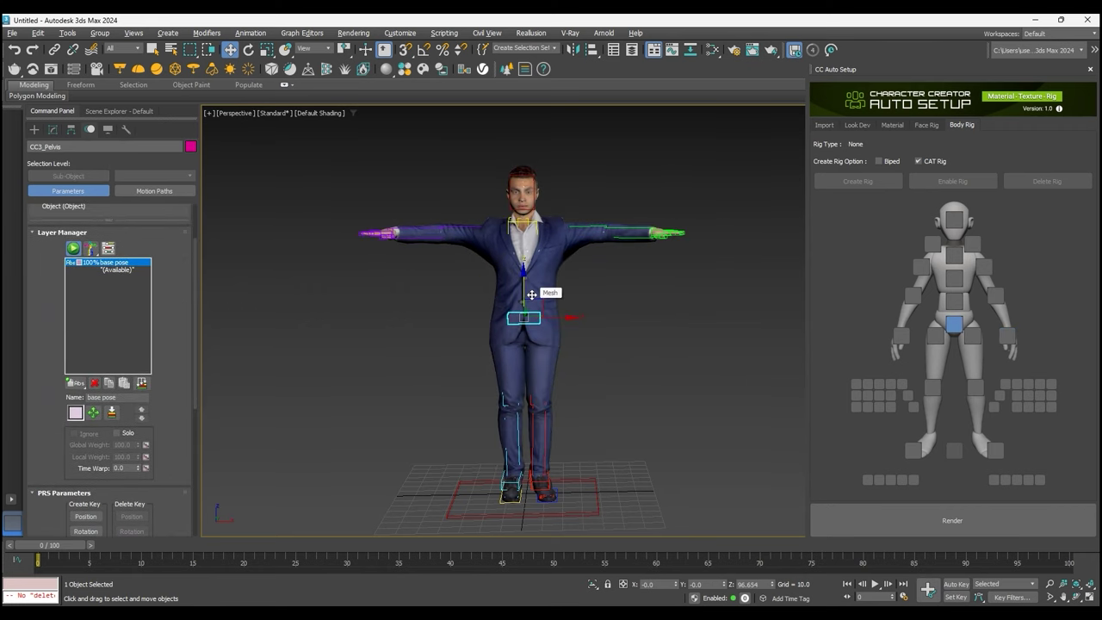
alt+middle_drag(531, 295, 603, 297)
click(995, 453)
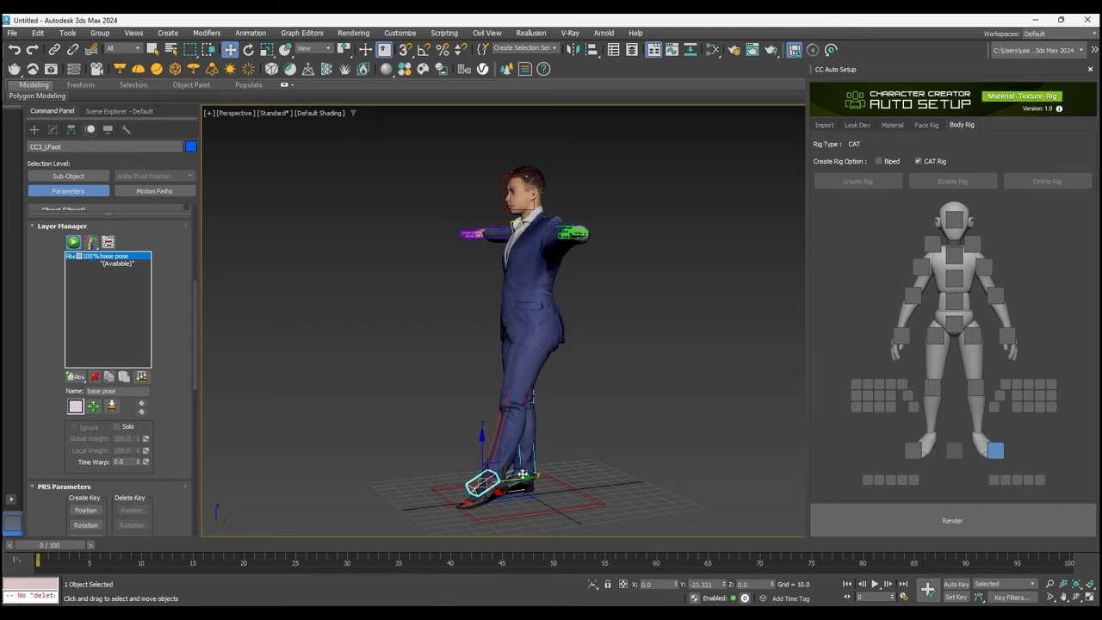
drag(523, 474, 507, 415)
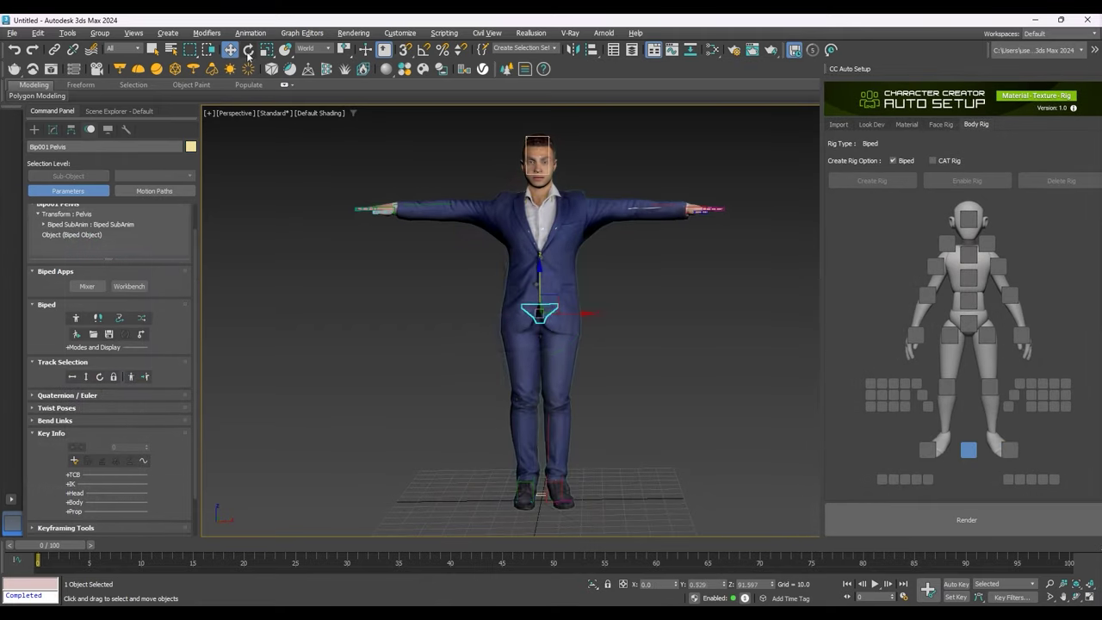
Step: Rotate the left forearm up across the chest, lower the right hand by the hip, and curl a left finger
click(248, 50)
scroll(610, 327, up, 5)
scroll(610, 327, down, 2)
click(740, 320)
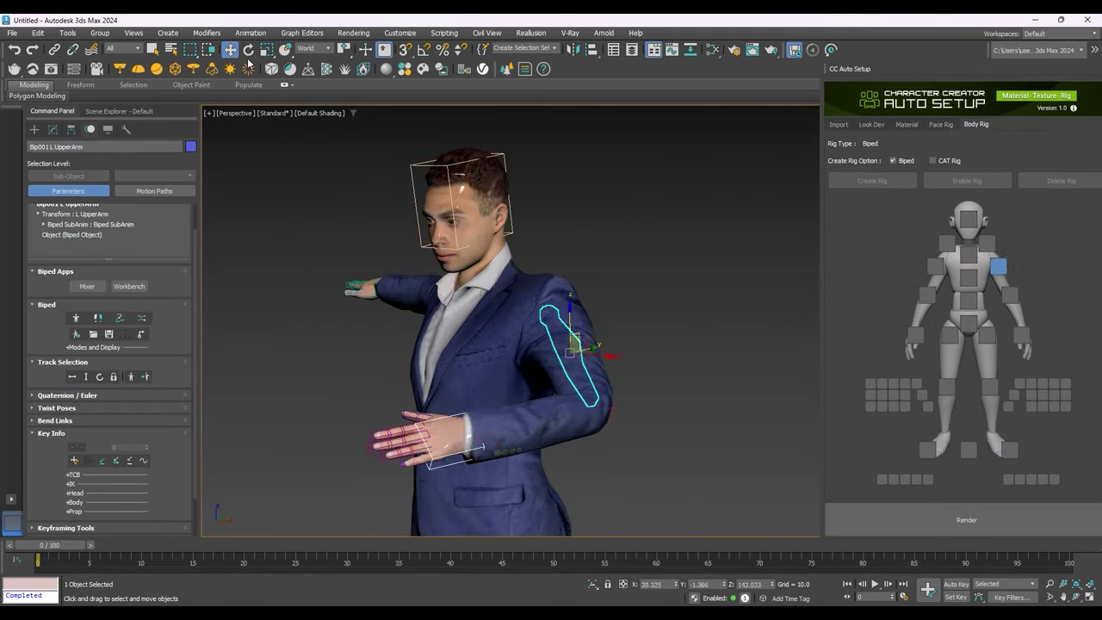
drag(568, 327, 603, 344)
alt+middle_drag(603, 345, 659, 418)
drag(659, 418, 575, 355)
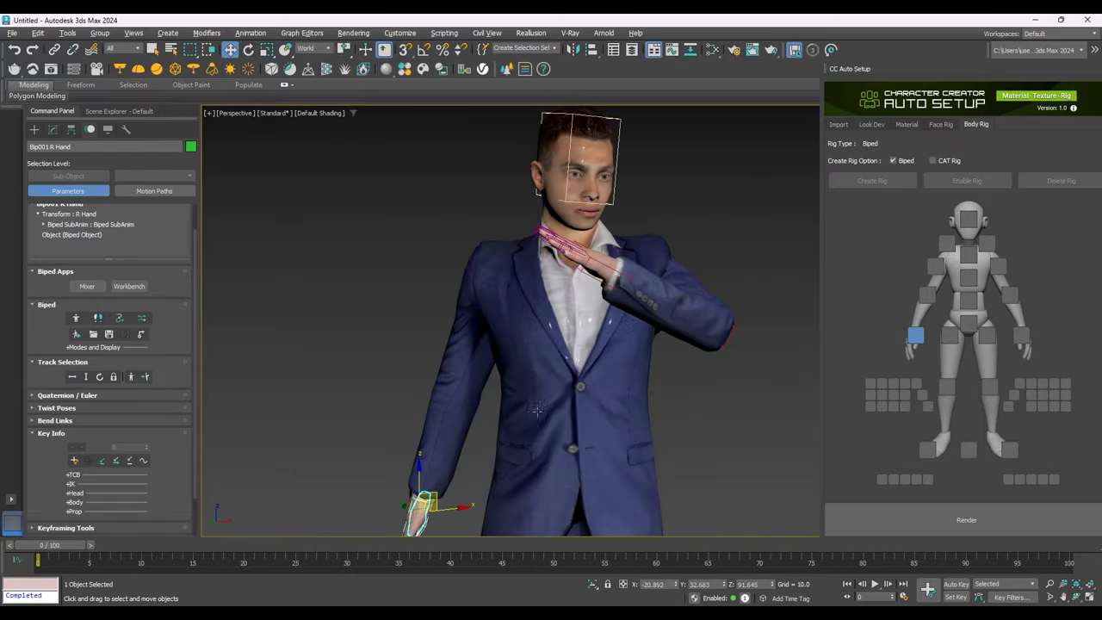
alt+middle_drag(517, 448, 457, 445)
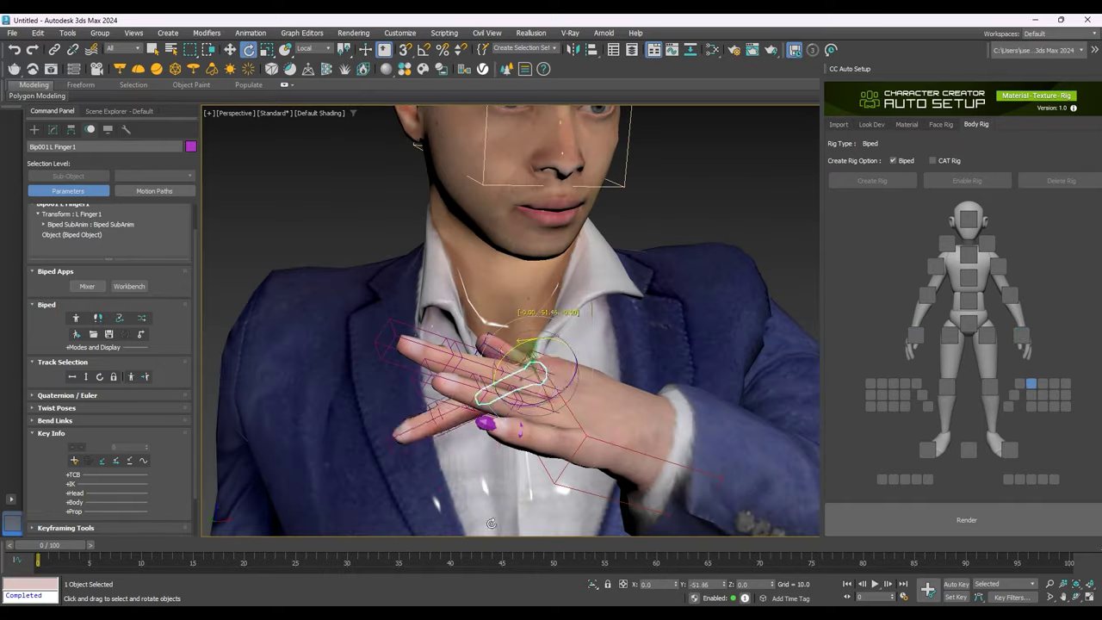
drag(482, 405, 490, 398)
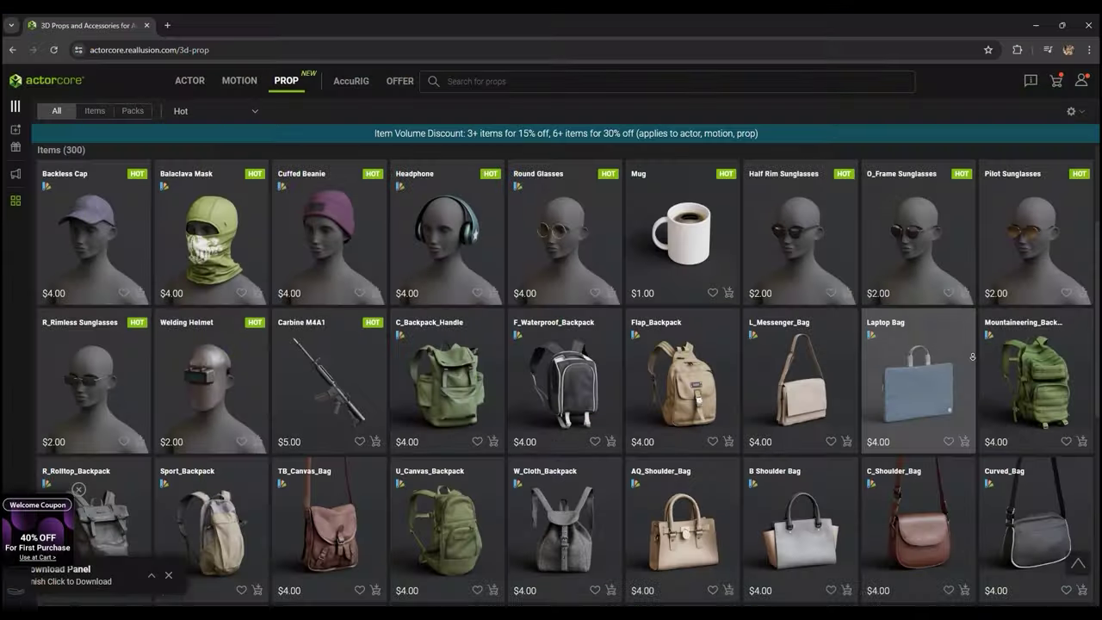
Step: Preview the Briefcase prop and cycle its colour through orange, red and brown
scroll(972, 357, down, 5)
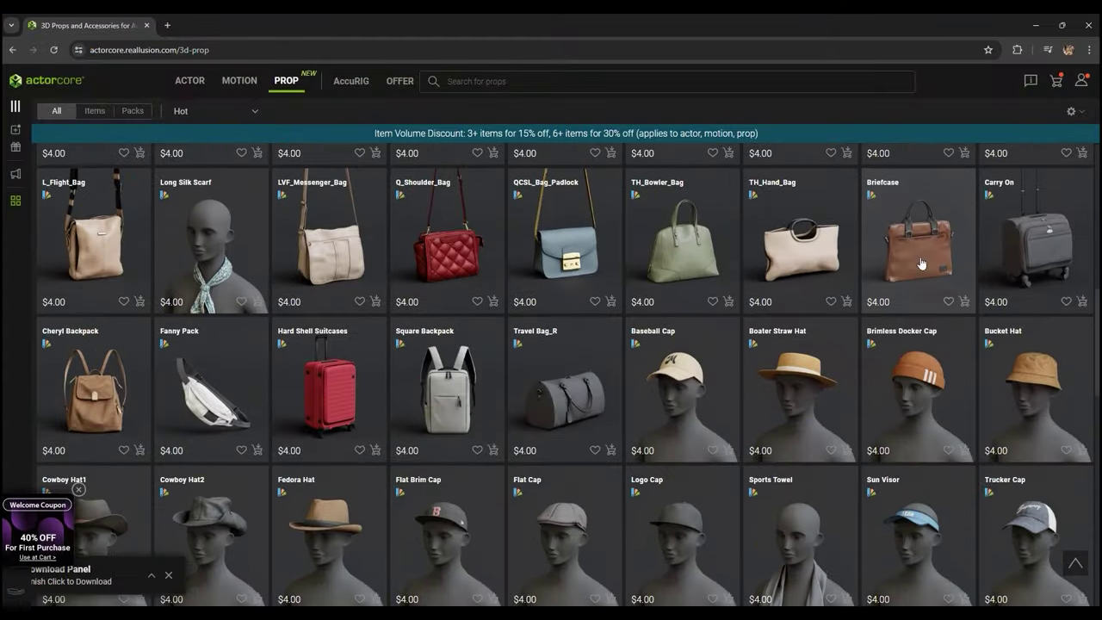
click(914, 249)
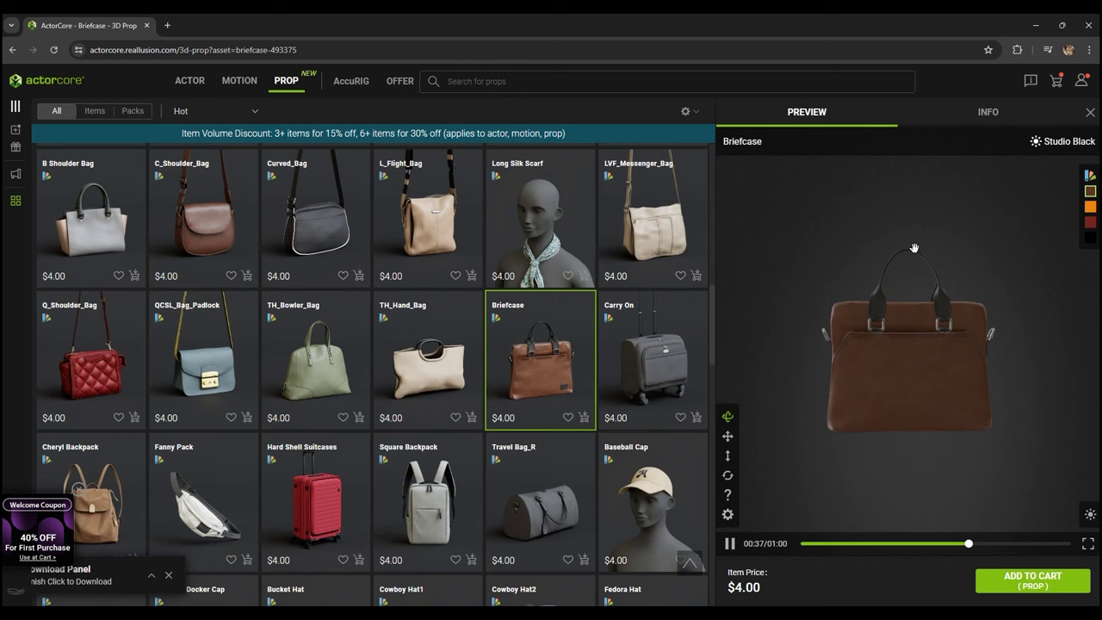
click(1090, 206)
click(1090, 221)
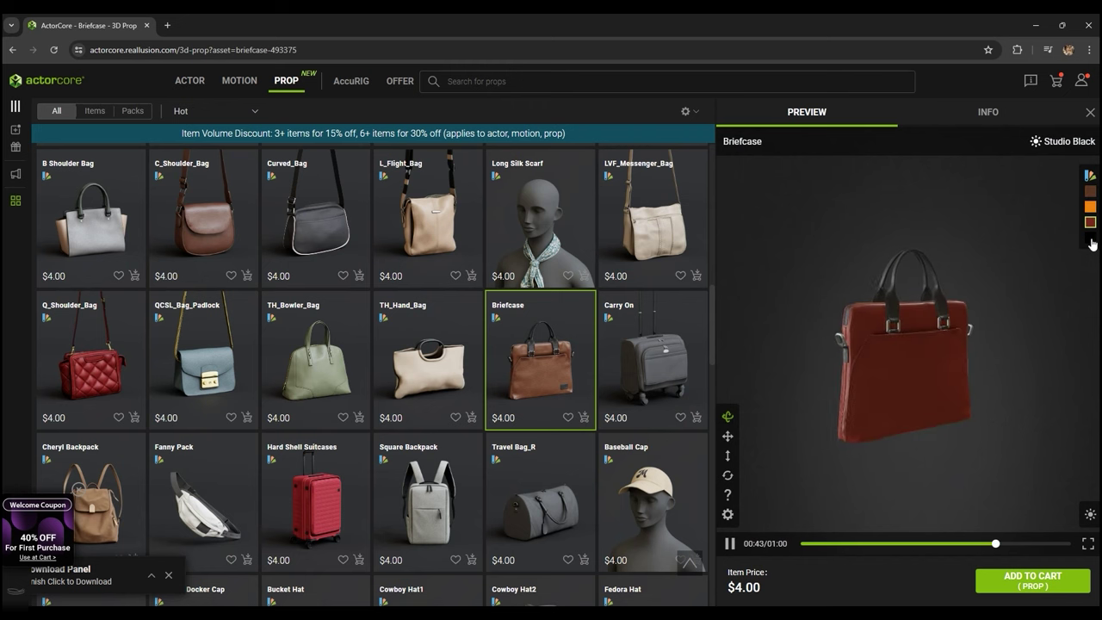
click(1090, 191)
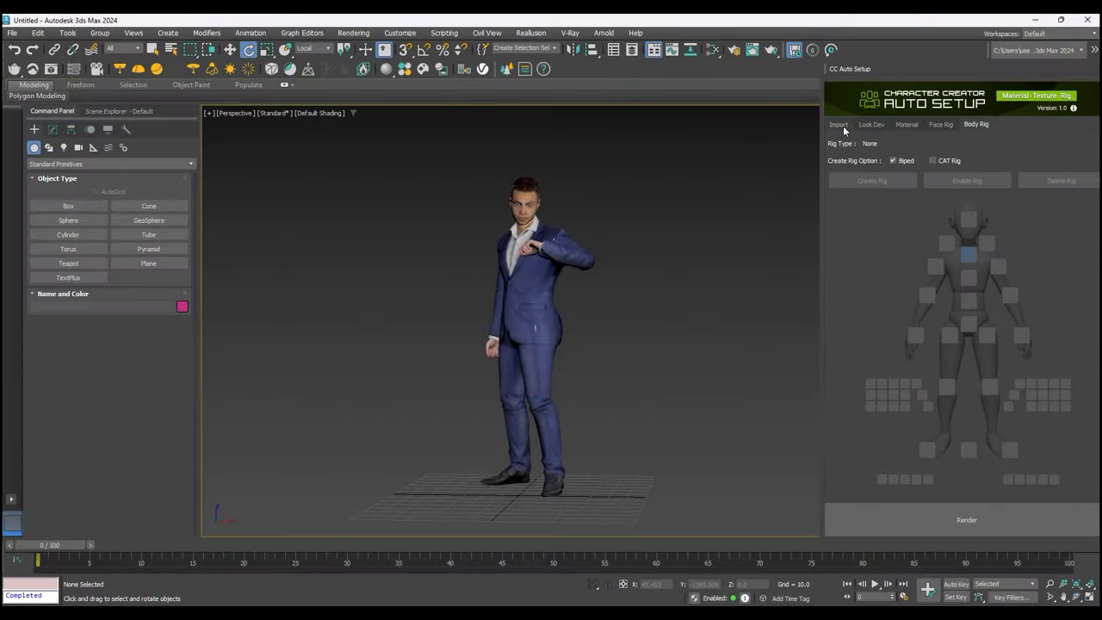
Step: Import Acc\Briefcase.fbx through CC Auto Setup, accepting the FBX Import settings
click(840, 127)
click(898, 183)
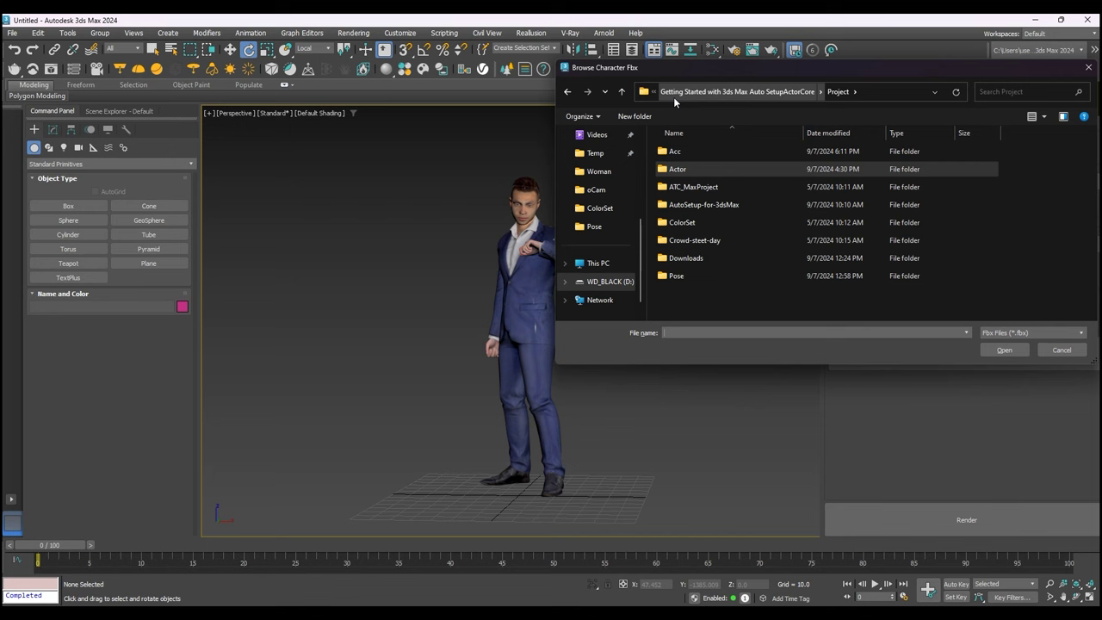
double_click(675, 151)
click(689, 169)
click(1004, 350)
click(1000, 351)
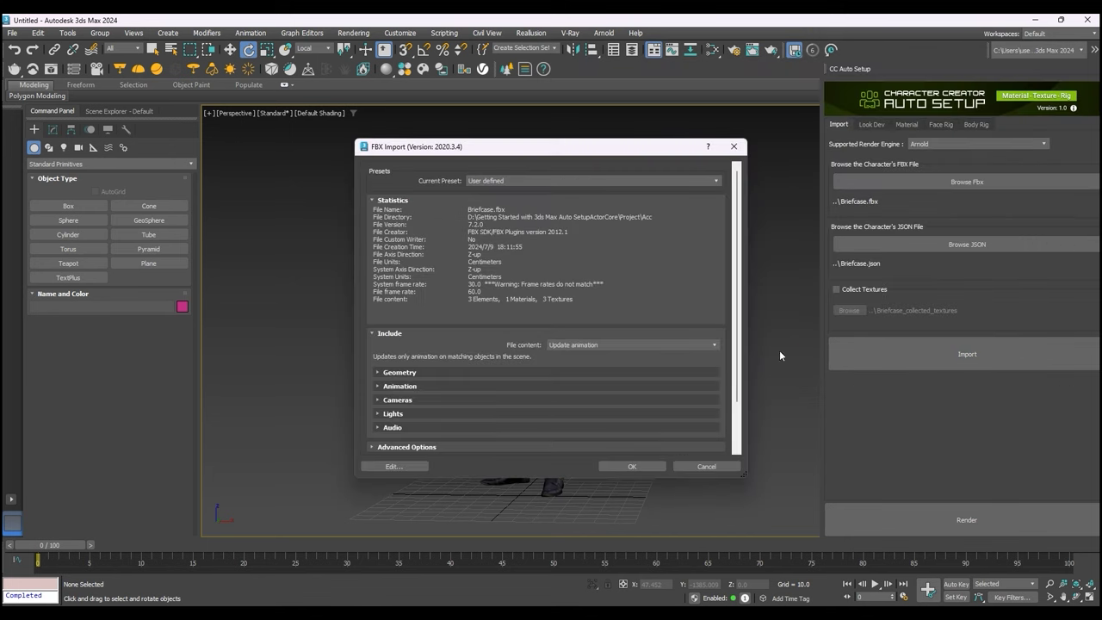
click(632, 467)
key(w)
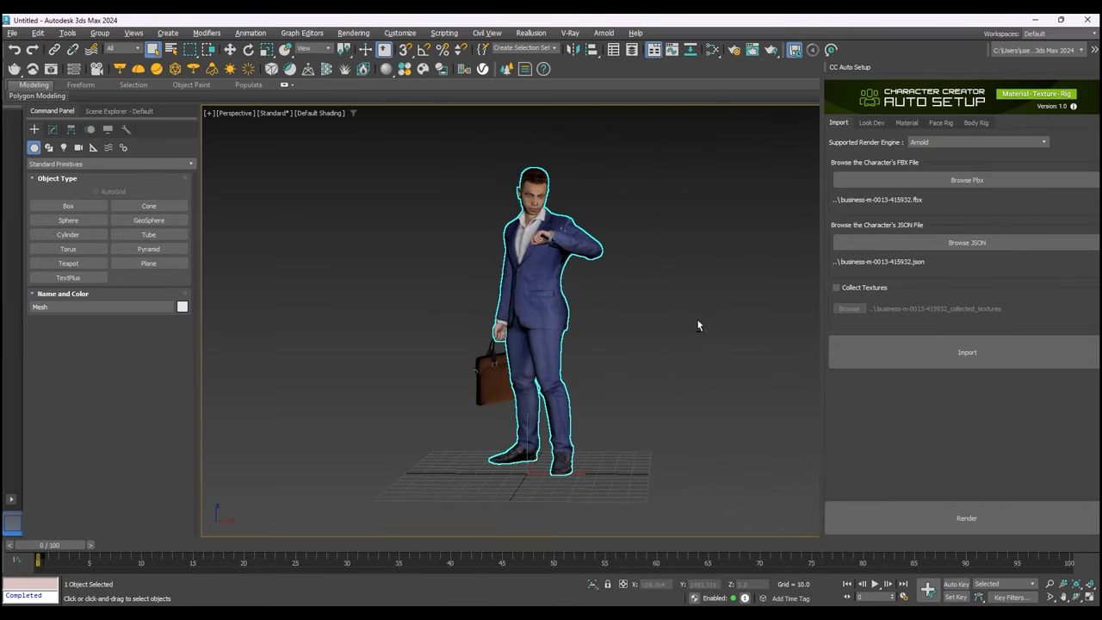
alt+middle_drag(699, 326, 287, 322)
Step: Zoom in on the businessman's upper body and show the Face Rig controls
click(642, 287)
scroll(573, 195, up, 5)
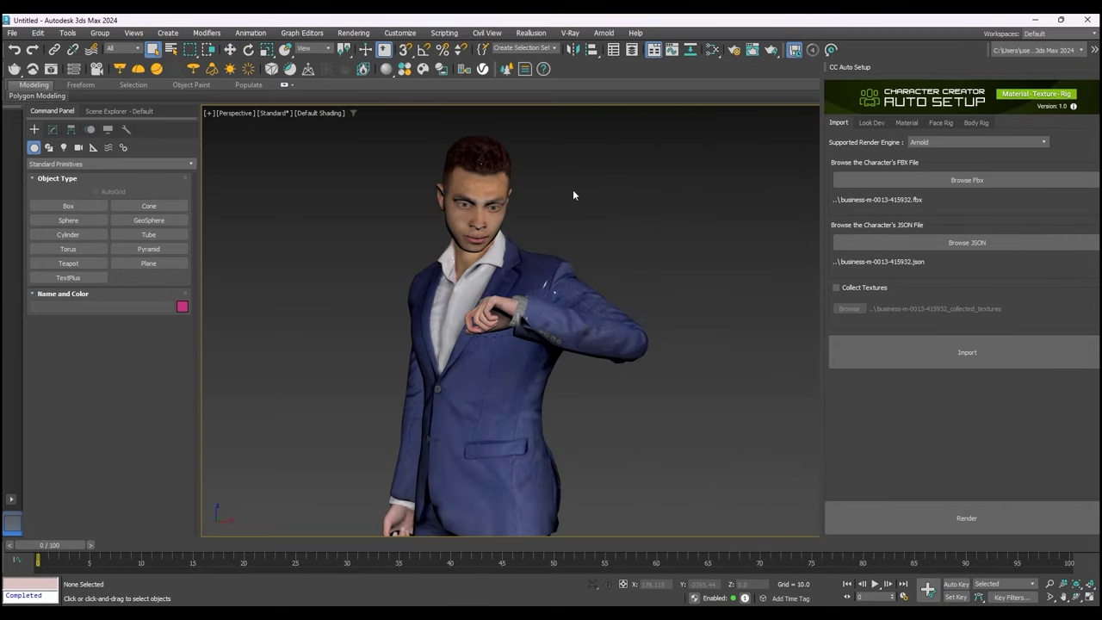
scroll(572, 195, up, 3)
middle_drag(572, 194, 634, 264)
click(941, 123)
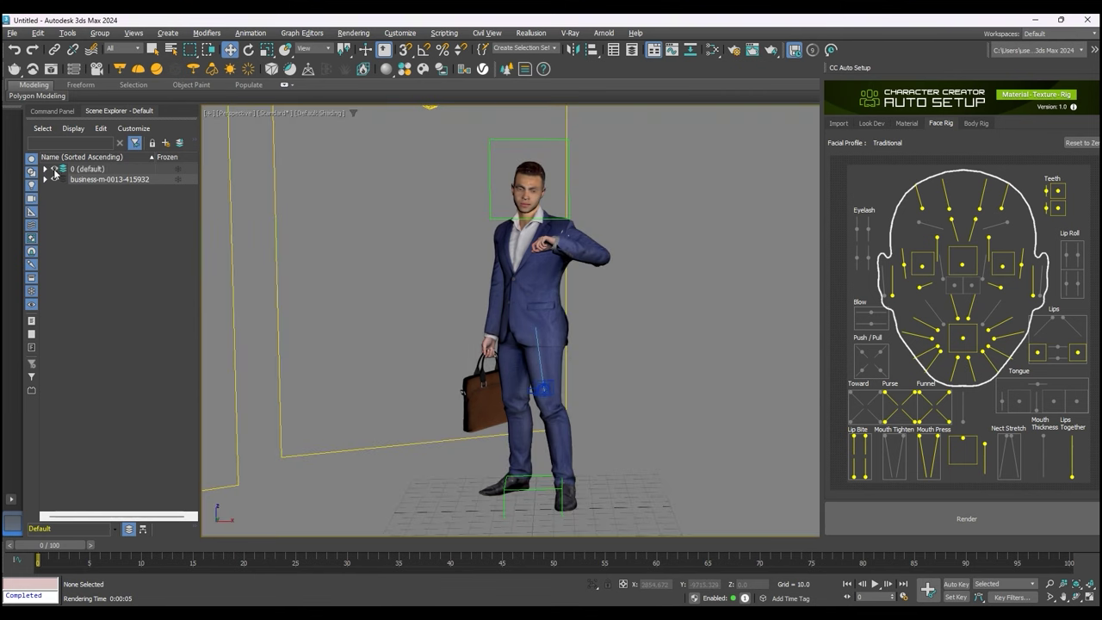
Step: Render the briefcase-holding character in Arnold and zoom out to see the whole figure
click(894, 520)
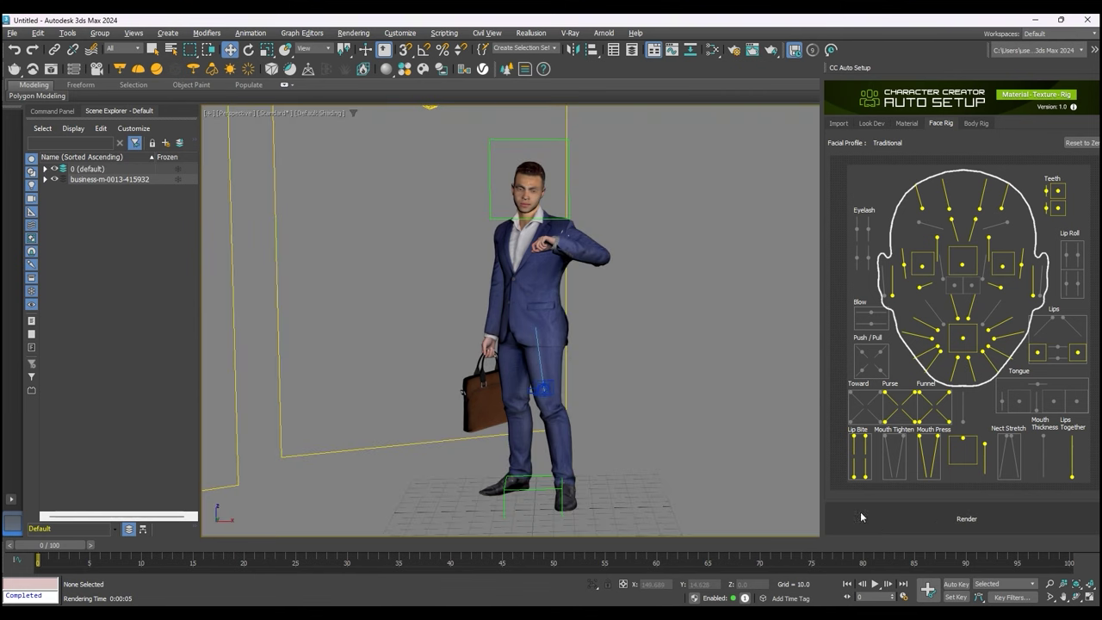
scroll(246, 278, down, 3)
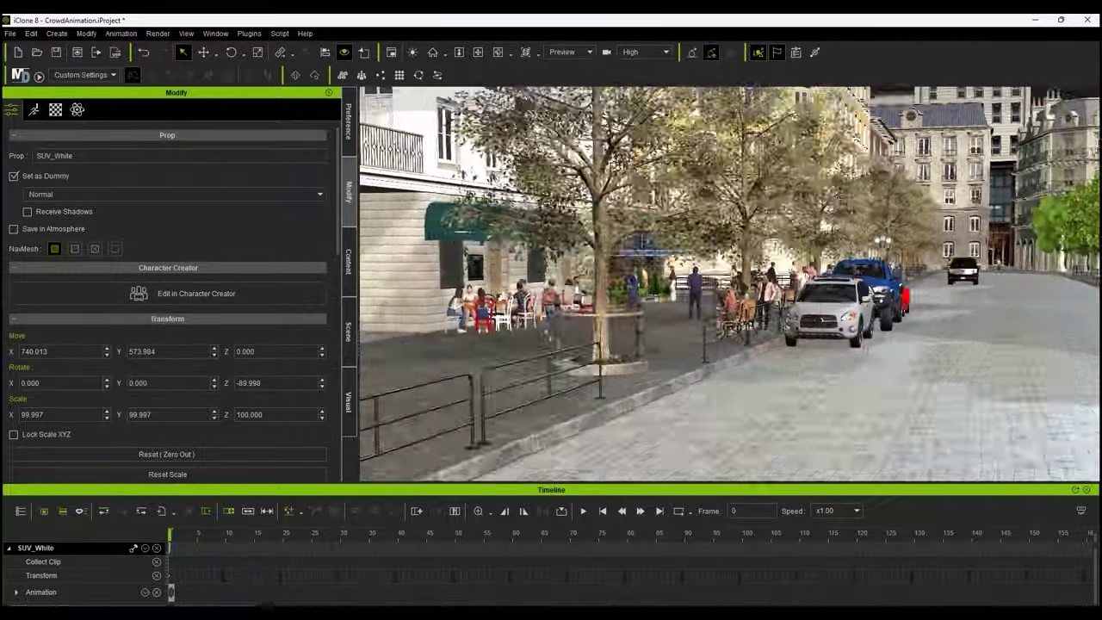
Step: Look through Camera_6, play the crowd animation, and rewind to the first frame
click(567, 52)
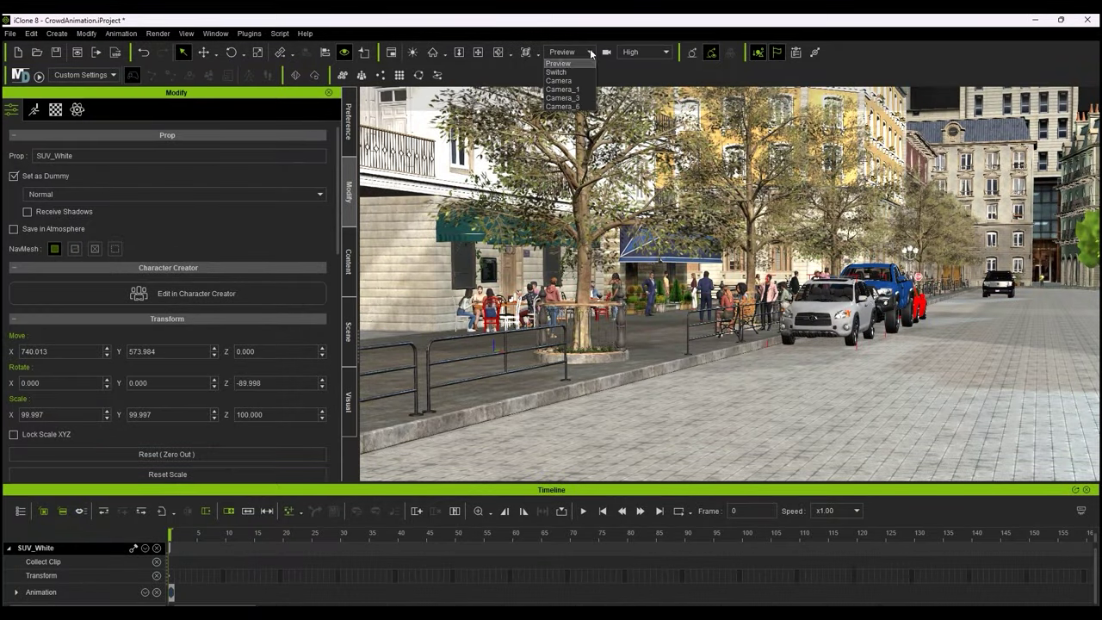
click(582, 109)
click(583, 511)
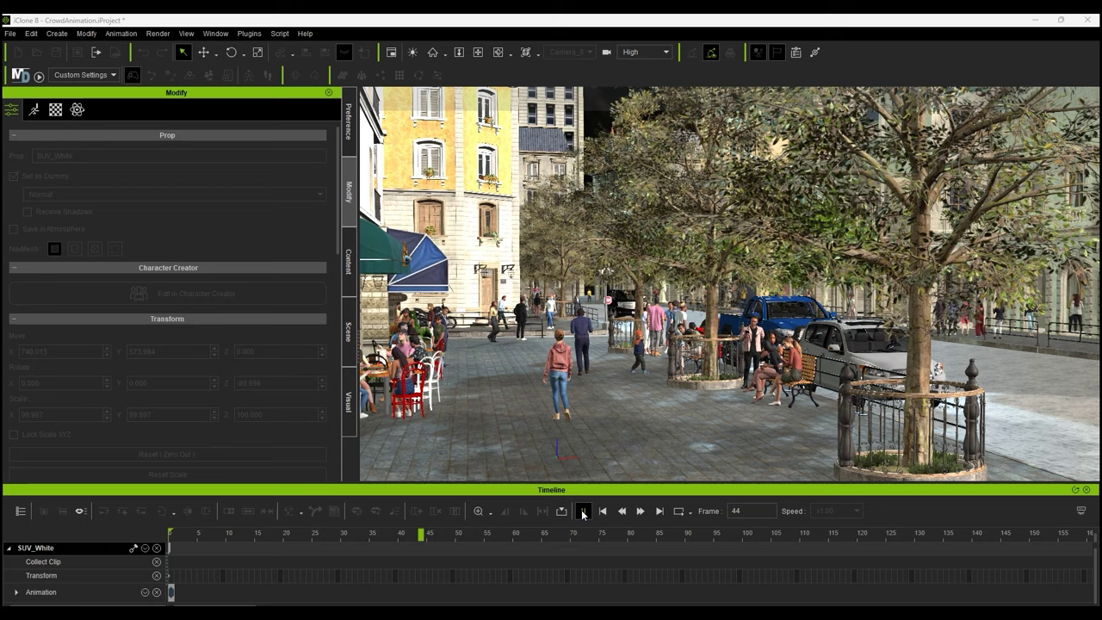
click(602, 511)
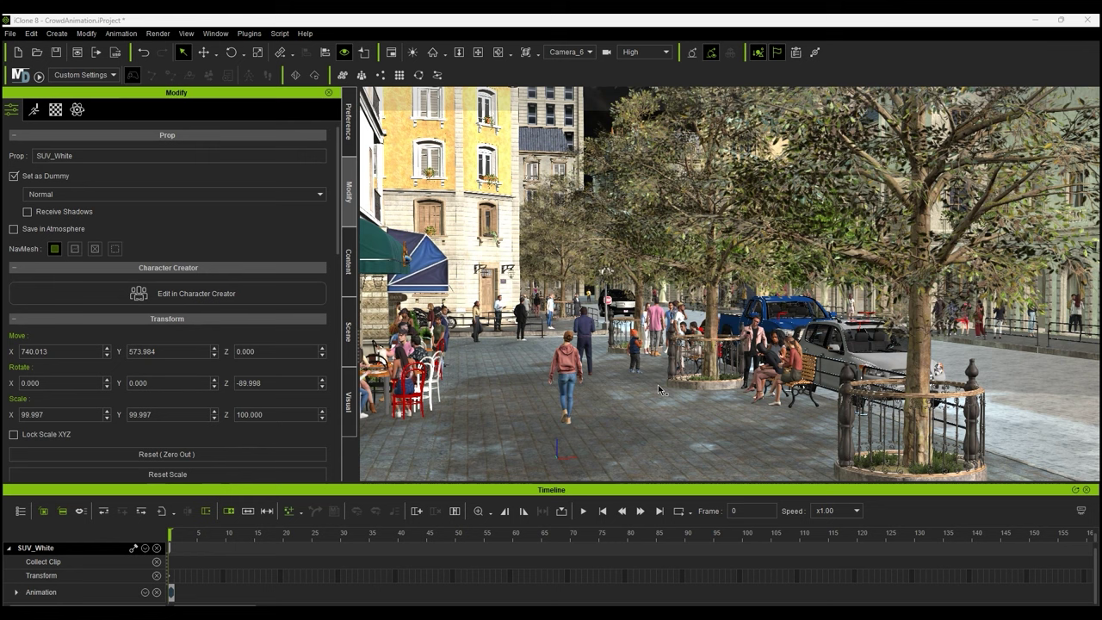
Step: Show the Scene tree and briefly hide, then restore, Scene1 and Scene2 to see their contents
click(350, 331)
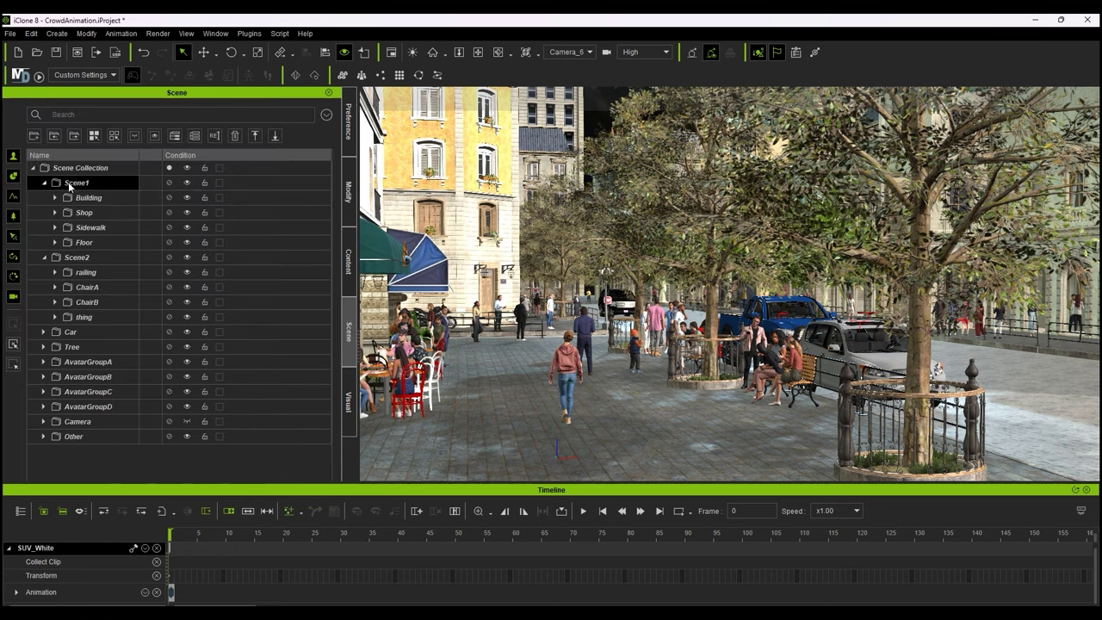
click(186, 182)
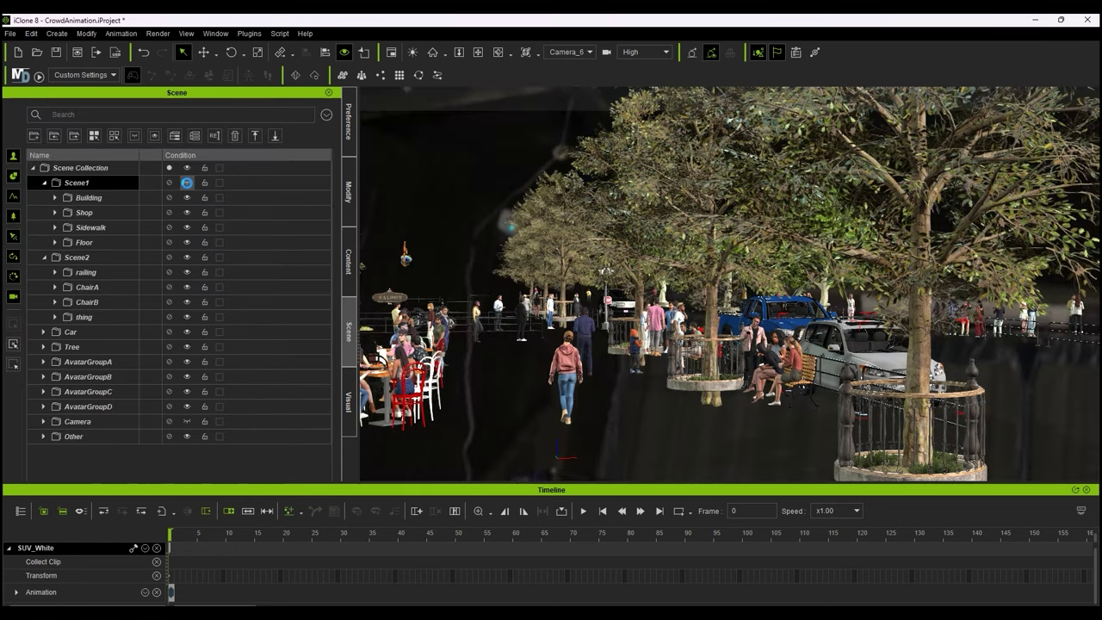
click(187, 182)
click(187, 182)
click(187, 182)
click(186, 256)
click(186, 257)
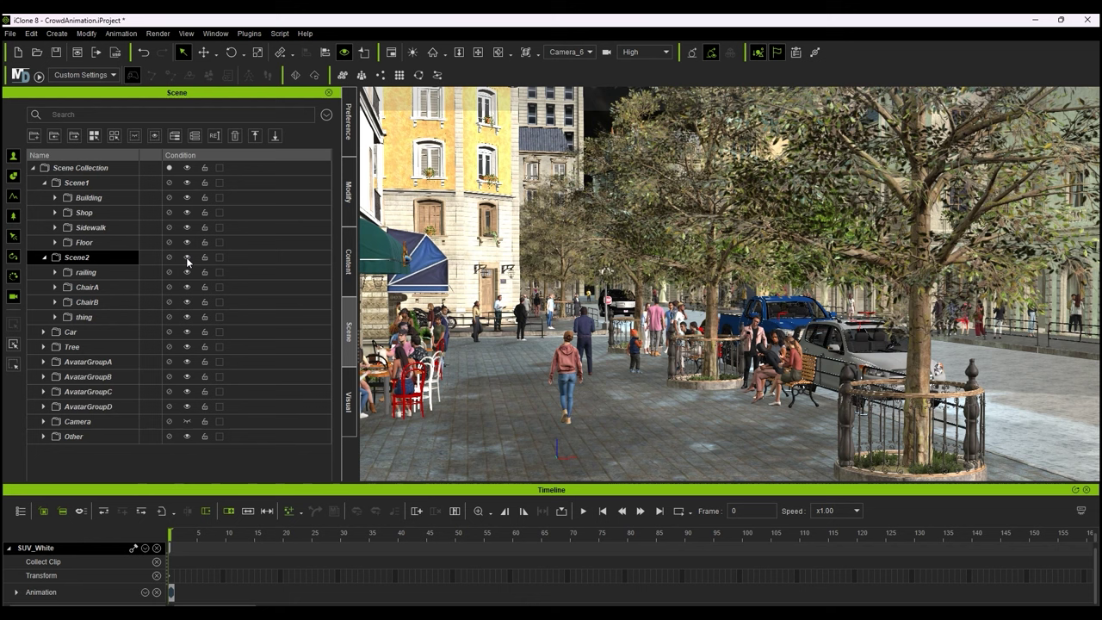
click(186, 256)
click(186, 257)
click(187, 272)
Step: Hide and restore the cars, trees and AvatarGroupA–D in turn to identify each group
click(187, 332)
click(187, 331)
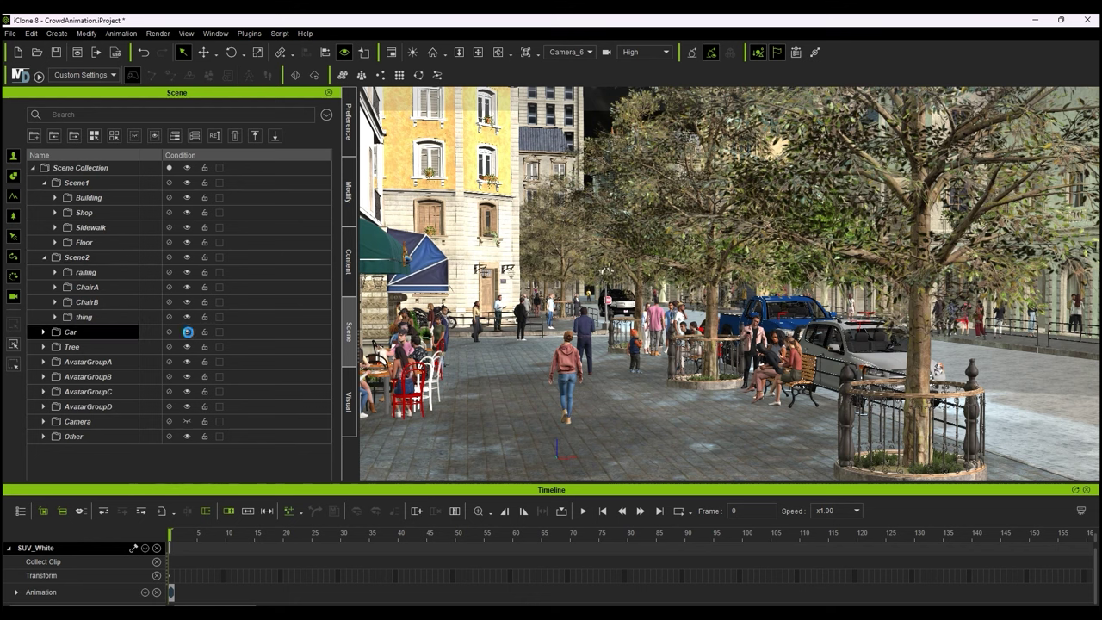
click(187, 332)
click(187, 331)
click(187, 346)
click(187, 346)
click(187, 346)
click(187, 346)
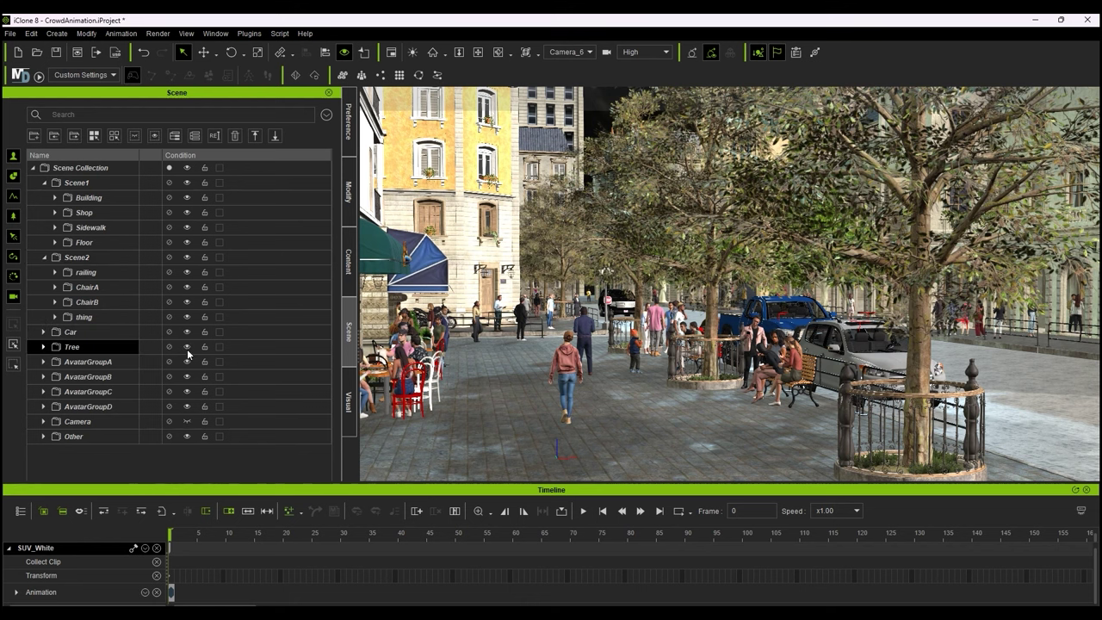
click(187, 362)
click(187, 361)
click(188, 376)
click(188, 377)
click(187, 391)
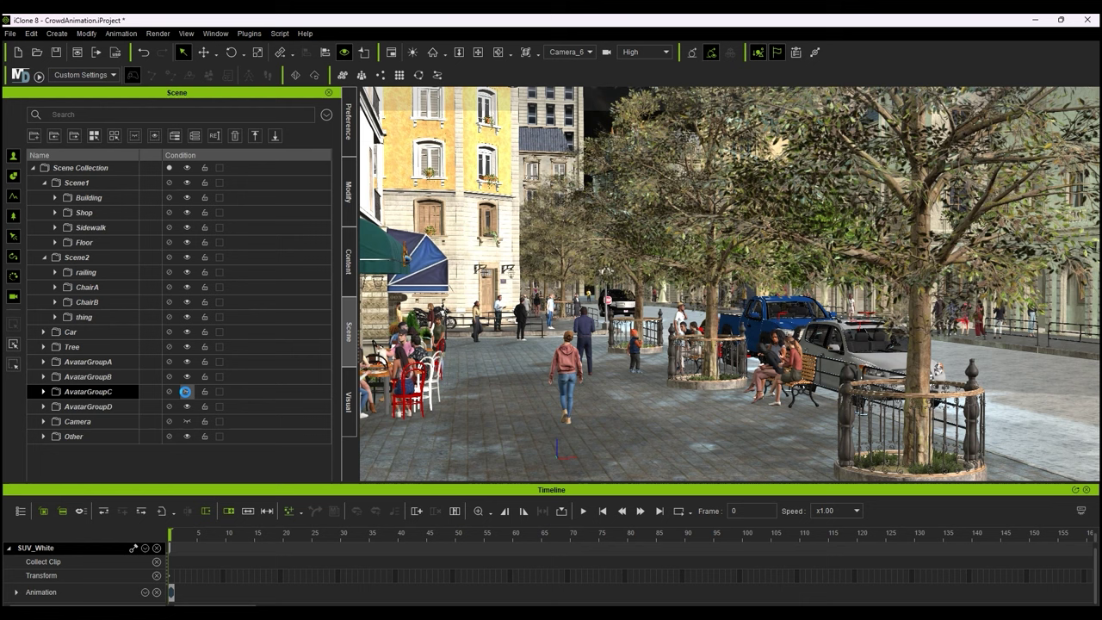
click(187, 391)
click(187, 406)
click(186, 406)
click(187, 406)
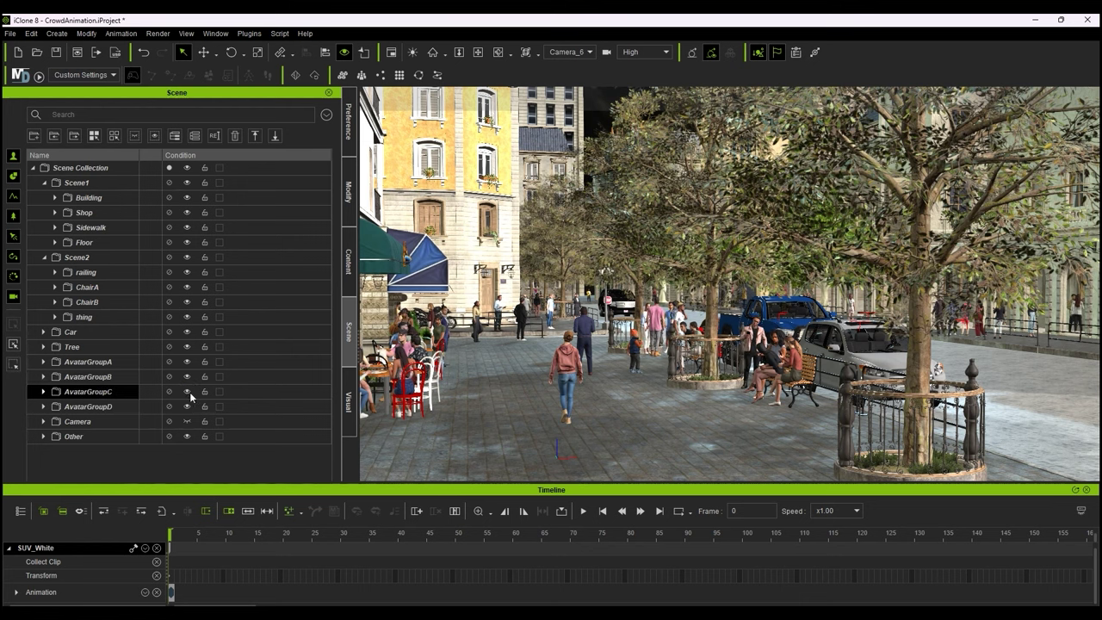
Step: Expand the Building group and select all its buildings, from Connected 03 to the last
click(56, 198)
click(110, 213)
shift+click(118, 363)
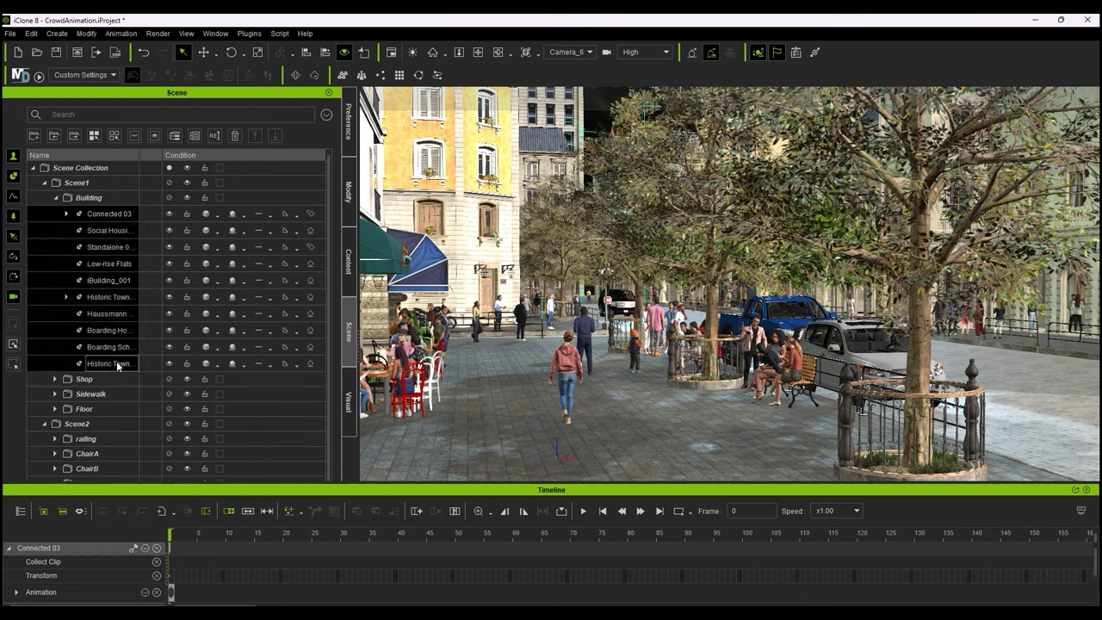
click(11, 33)
Step: Export the selected buildings as an FBX file
mouse_move(104, 140)
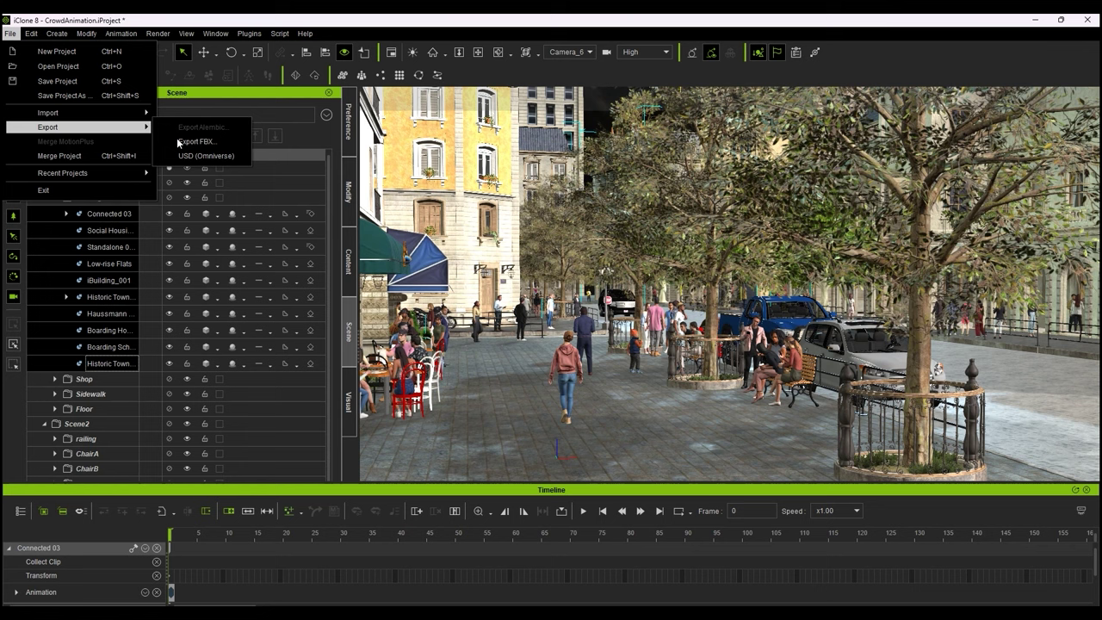
click(200, 141)
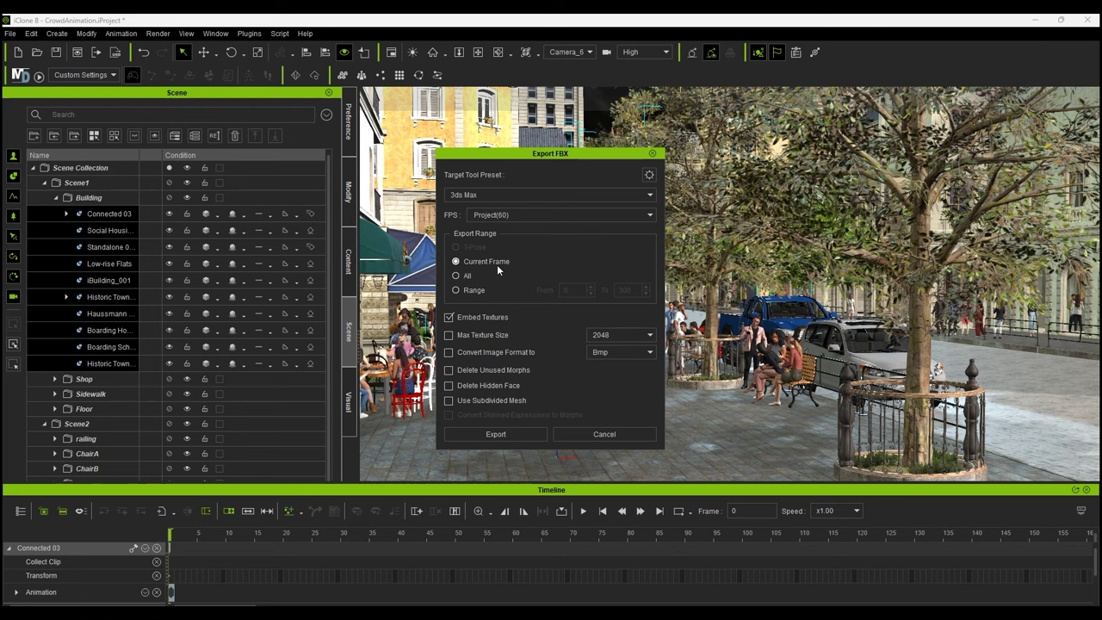
click(496, 434)
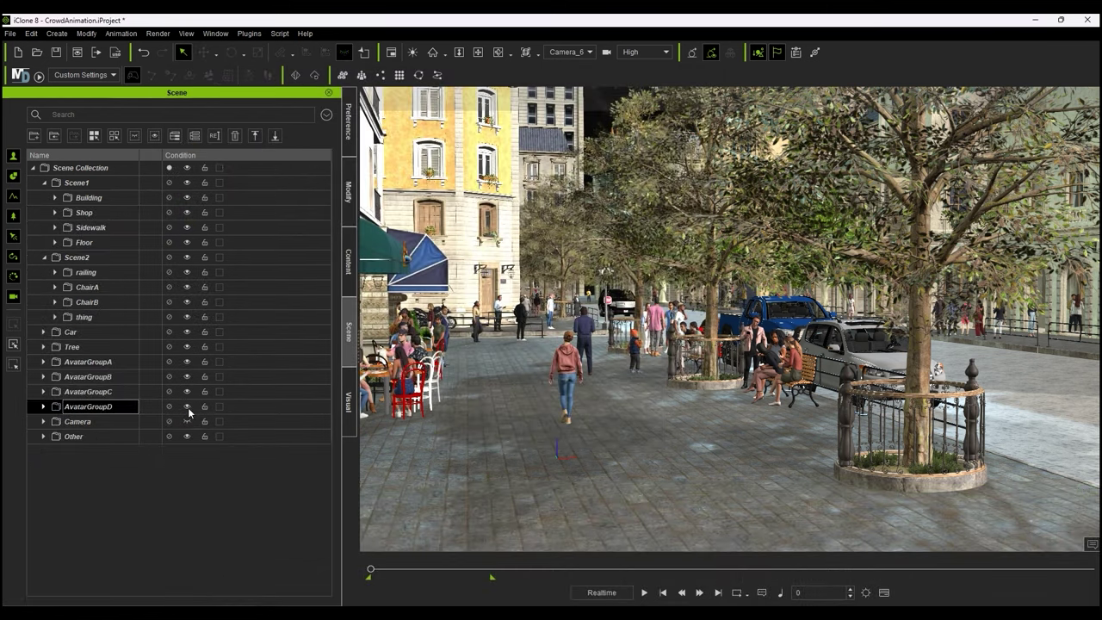
Step: Select all AvatarGroupD crowd characters and set up an FBX export for frames 0–300
click(43, 407)
click(55, 421)
drag(334, 281, 335, 517)
shift+click(110, 551)
click(11, 33)
mouse_move(75, 127)
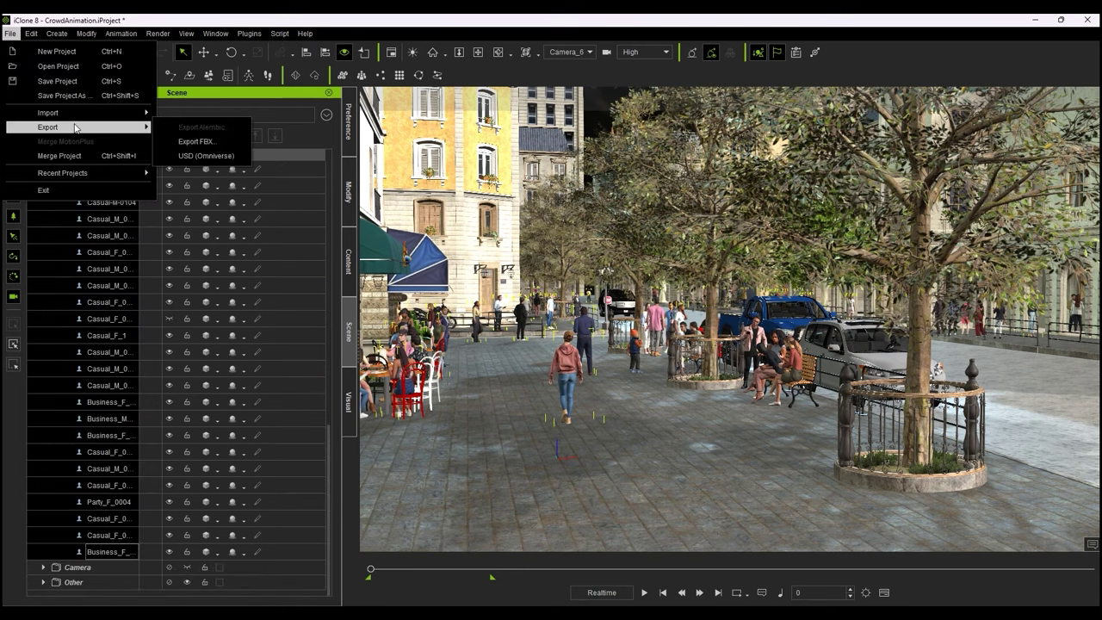
click(217, 142)
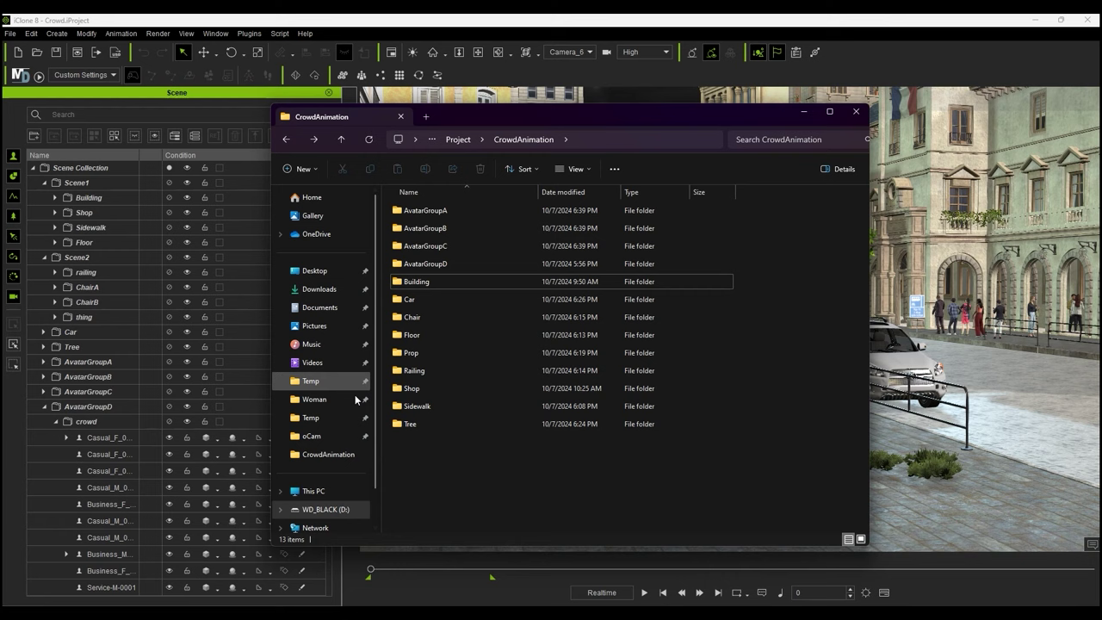
Step: Confirm CrowdD.fbx and its .json in AvatarGroupD, then the building export in Building
double_click(468, 263)
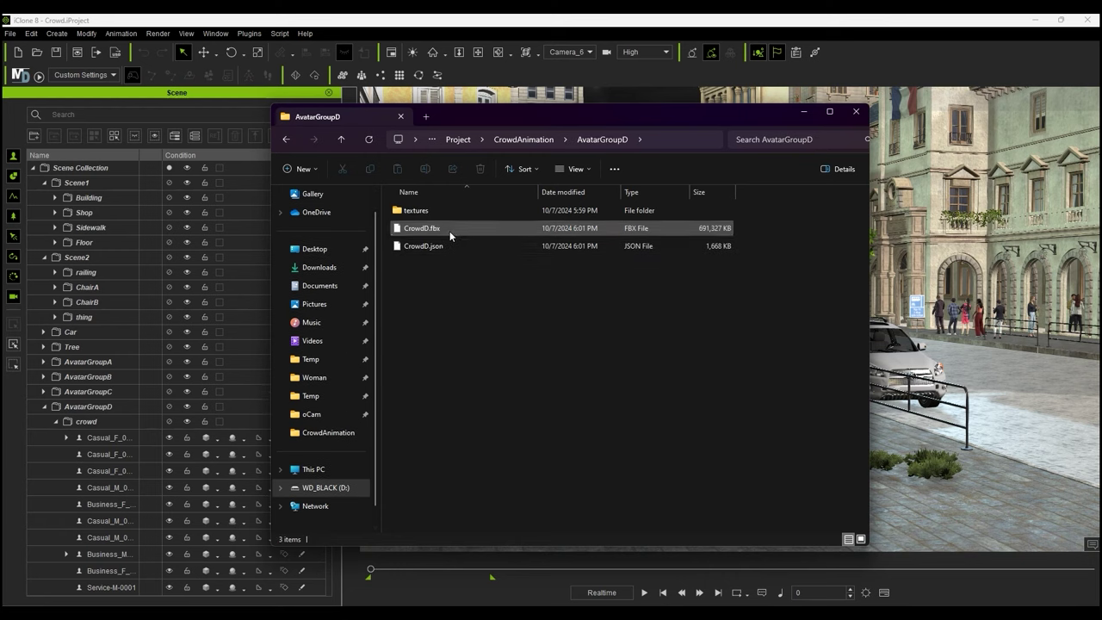
click(450, 229)
click(523, 139)
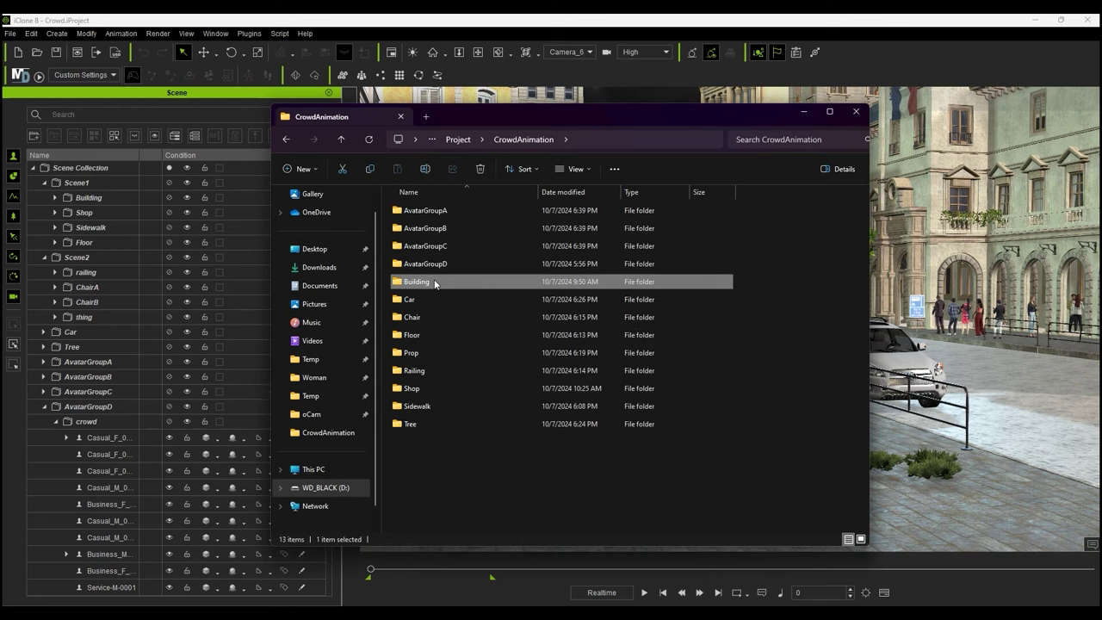
double_click(431, 280)
click(460, 246)
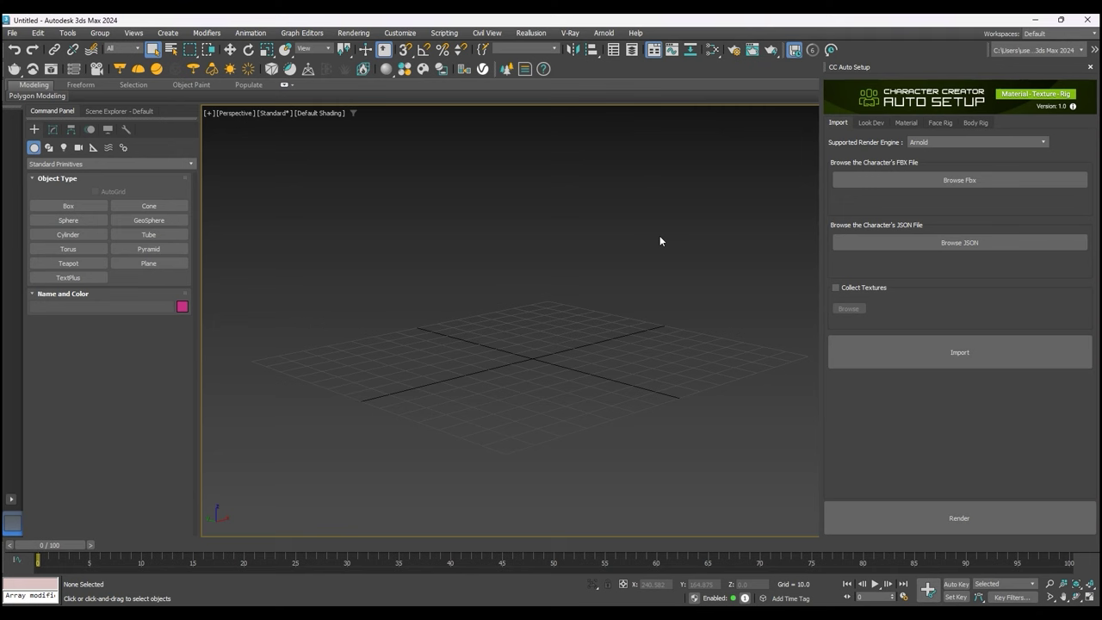
Step: Choose V-Ray in CC Auto Setup, then import AvatarGroupD's CrowdD.fbx
click(947, 142)
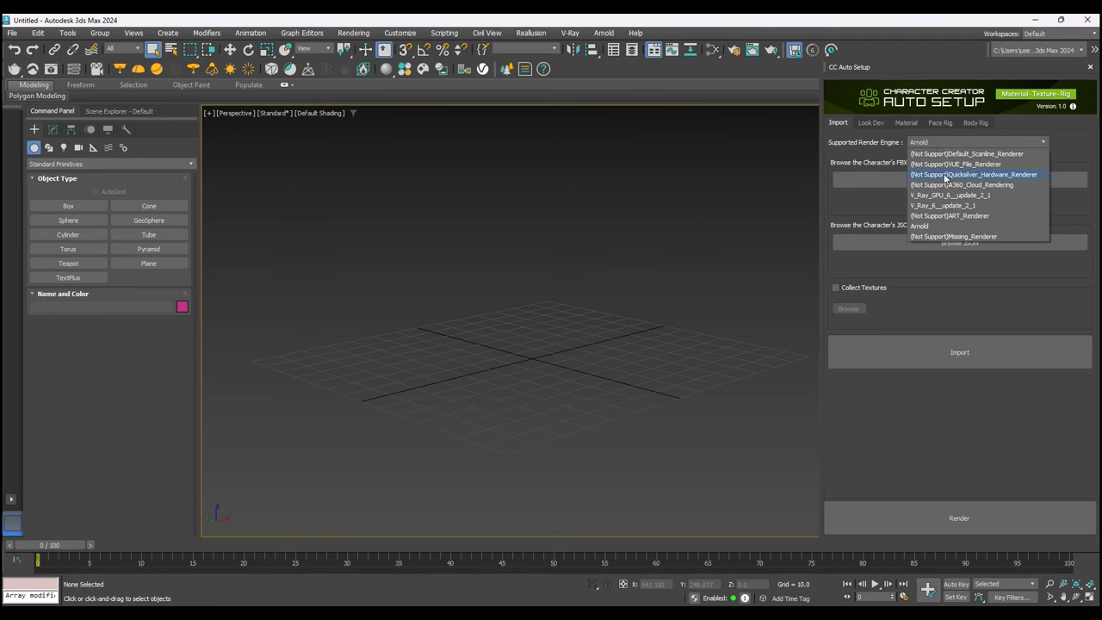
click(972, 197)
click(904, 183)
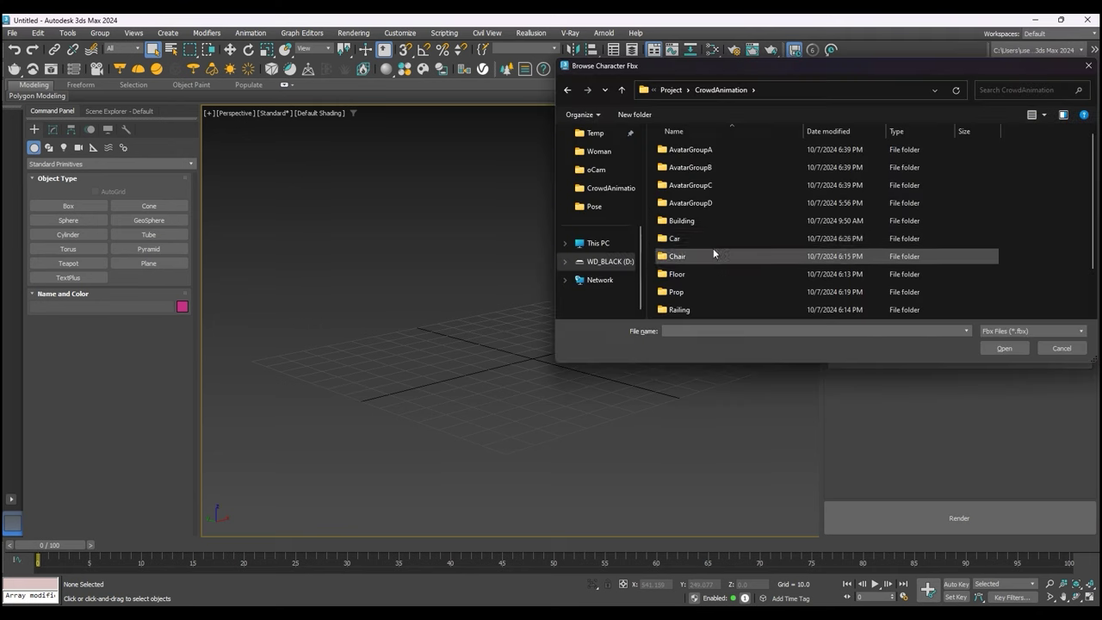
double_click(717, 201)
click(693, 169)
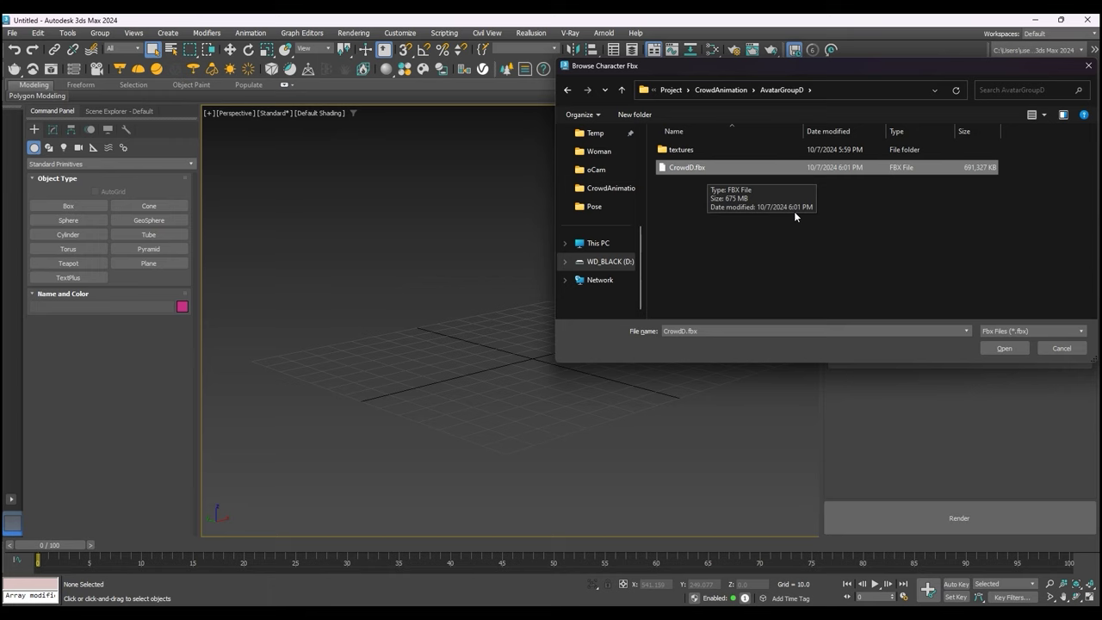
click(992, 350)
click(912, 357)
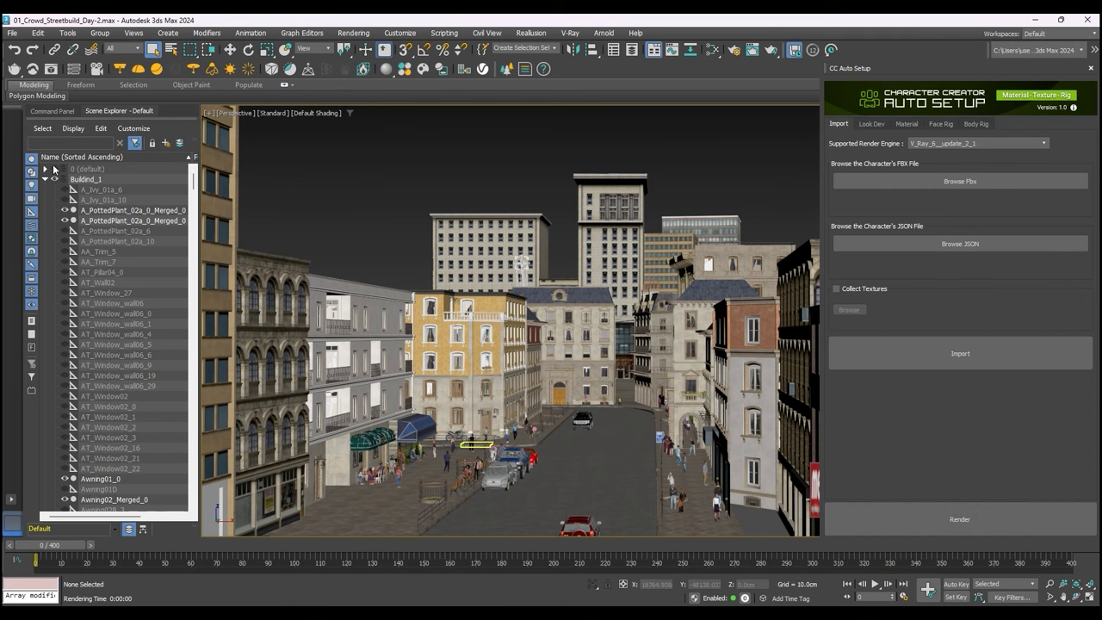
Step: Unhide layer 0 (default), switch the viewport to the street camera, and render a test frame
click(55, 169)
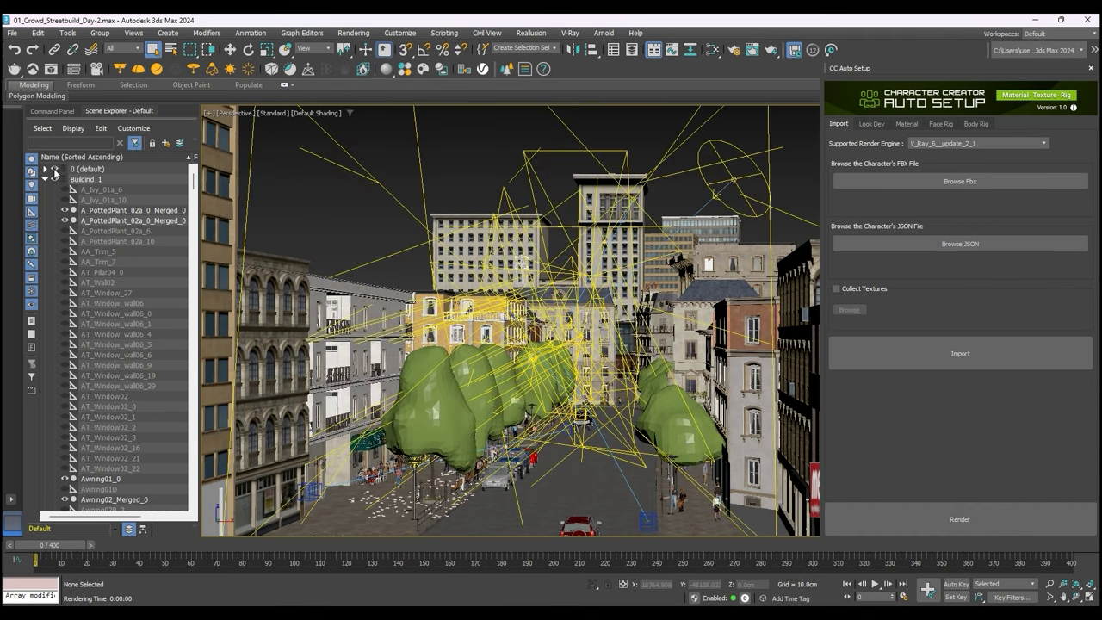
click(244, 117)
click(448, 133)
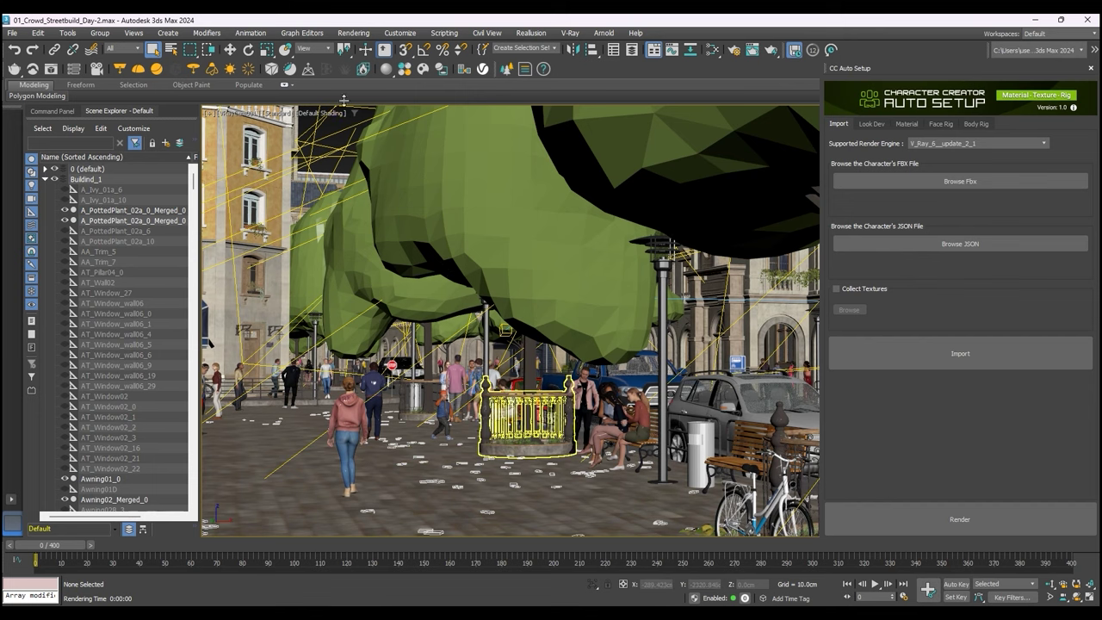
click(353, 32)
click(390, 57)
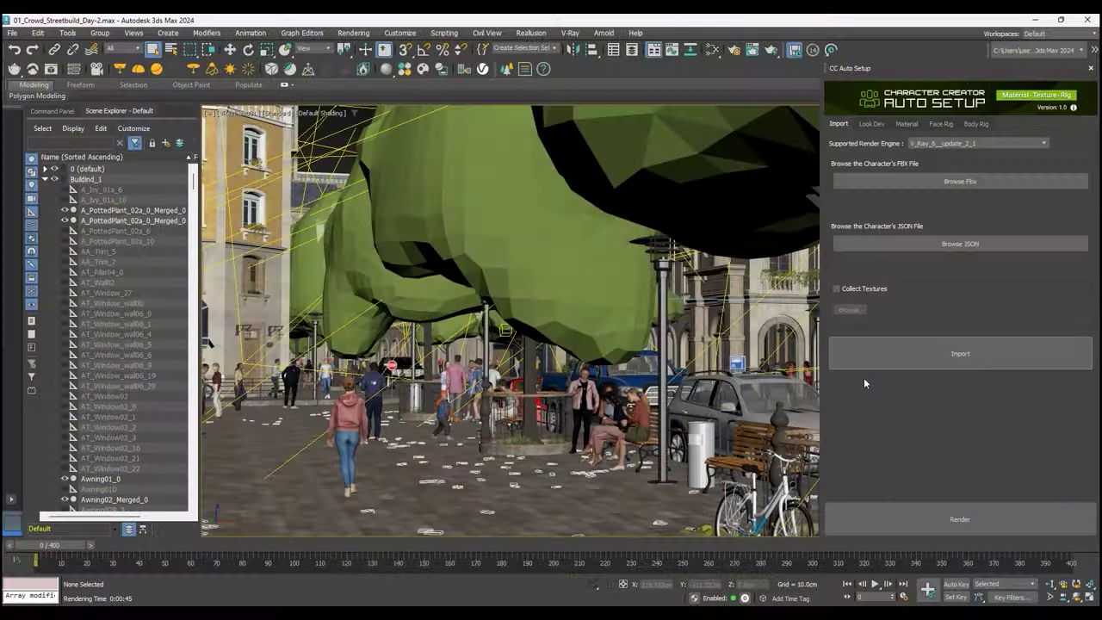
Step: Review the V-Ray render elements in Render Setup, closing the Add list without changes
click(353, 33)
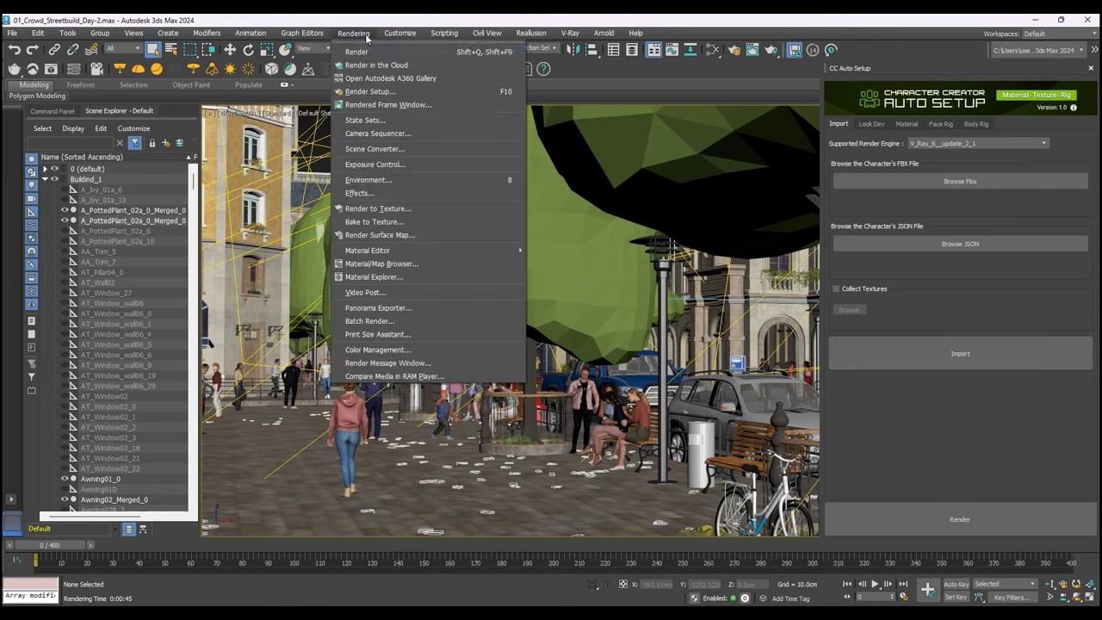
click(430, 91)
click(801, 137)
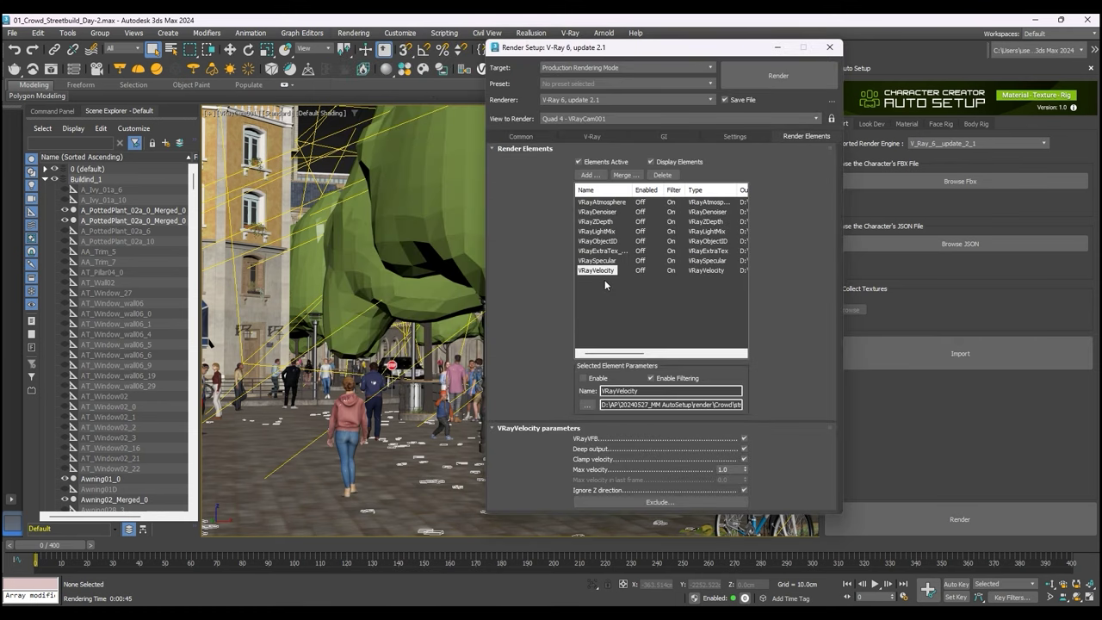
click(592, 176)
mouse_move(751, 206)
mouse_down()
mouse_move(756, 336)
mouse_move(755, 199)
mouse_up()
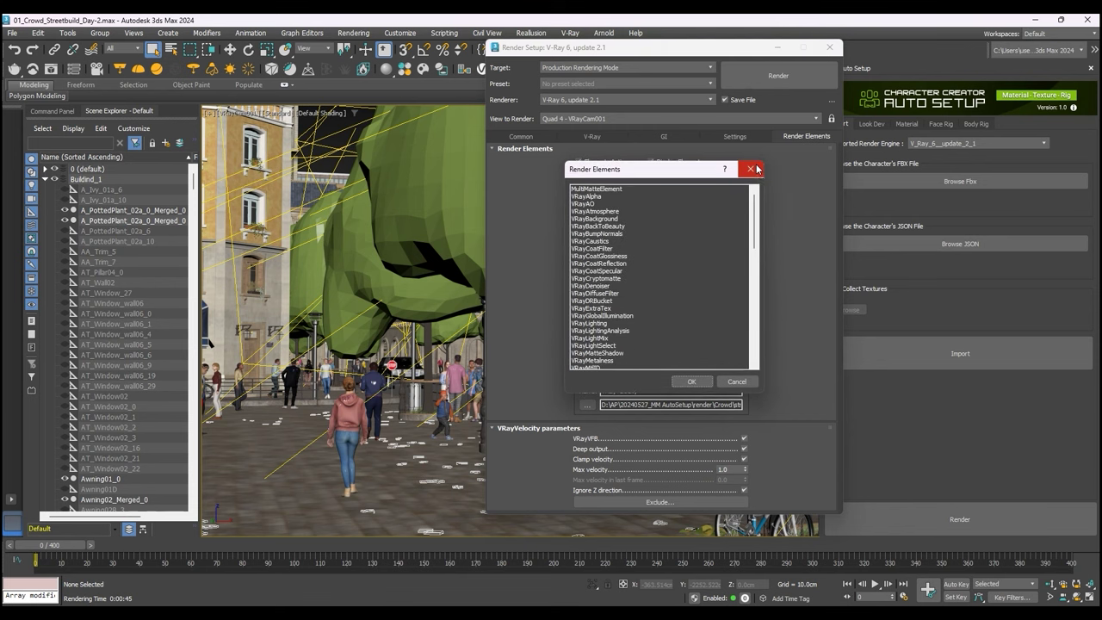
click(752, 168)
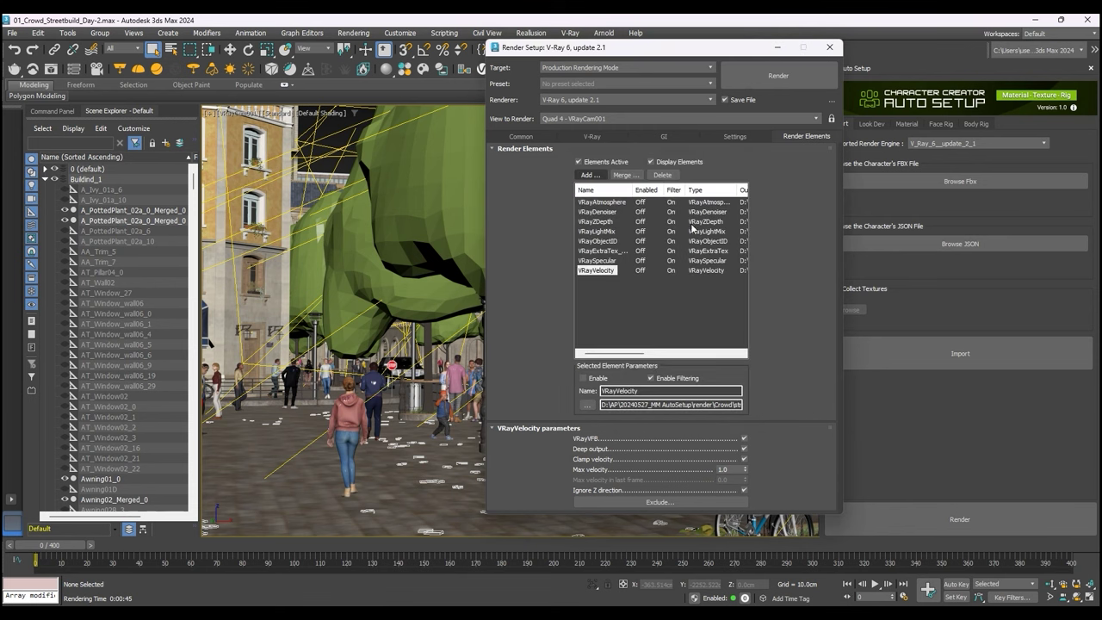
click(830, 49)
click(353, 33)
Step: Render the street, switch the frame buffer to VRayZDepth, and re-render the greyscale depth pass
click(413, 50)
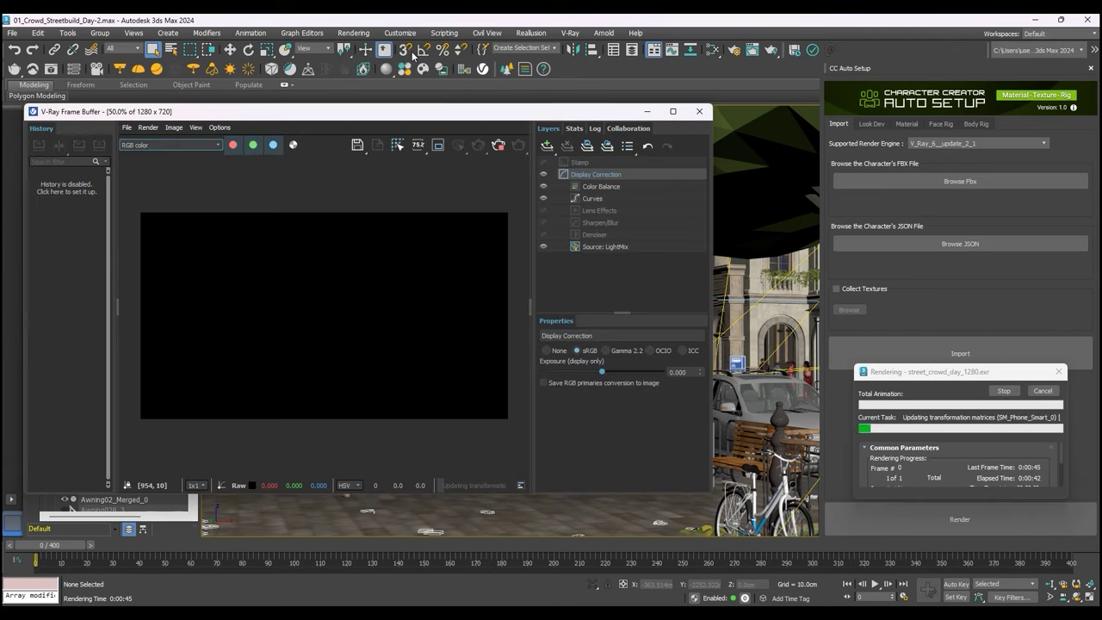
click(1043, 391)
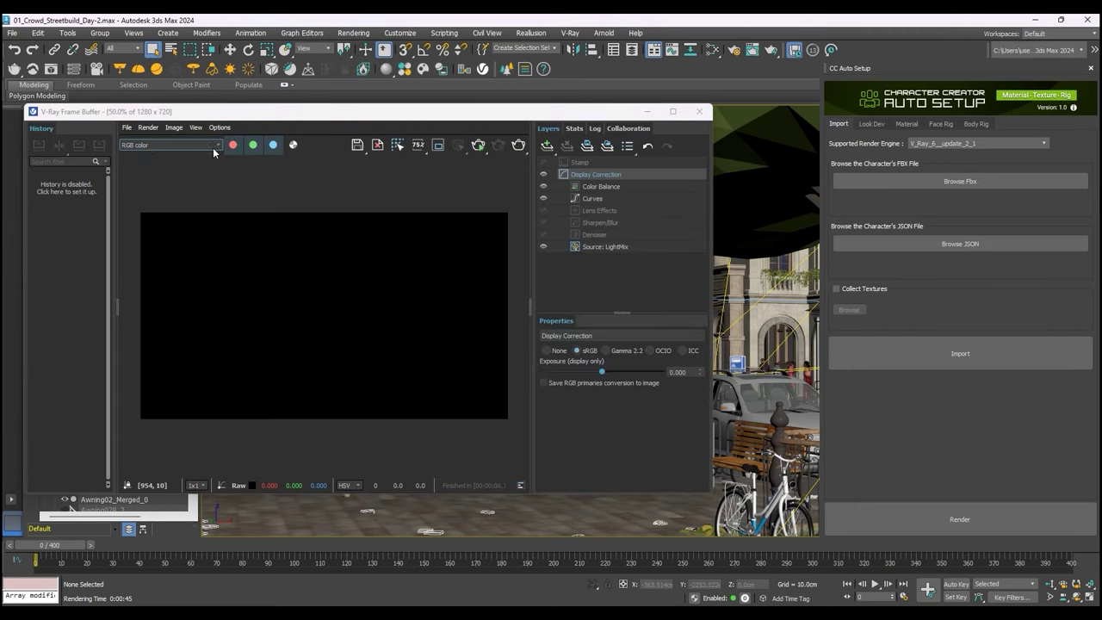
click(137, 147)
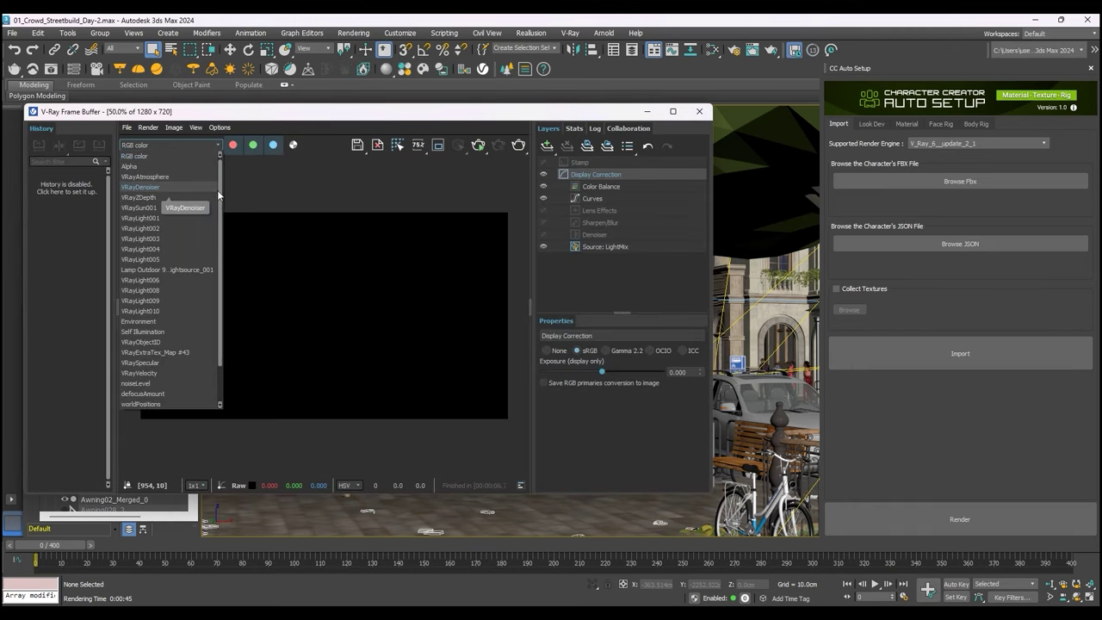
scroll(222, 224, down, 2)
scroll(222, 215, up, 2)
click(157, 199)
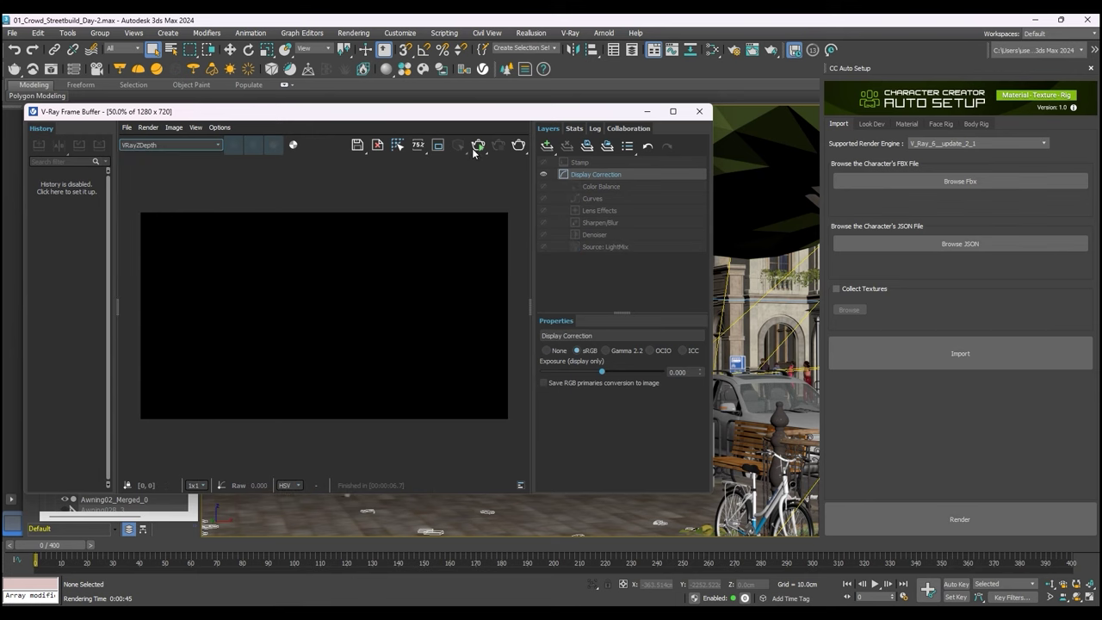
click(519, 145)
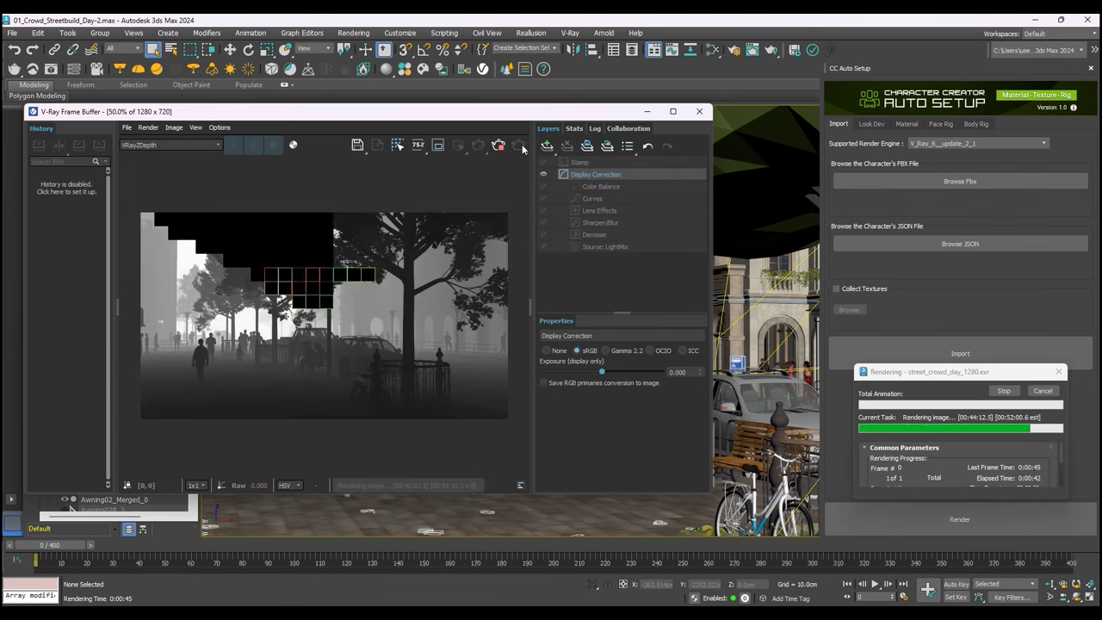